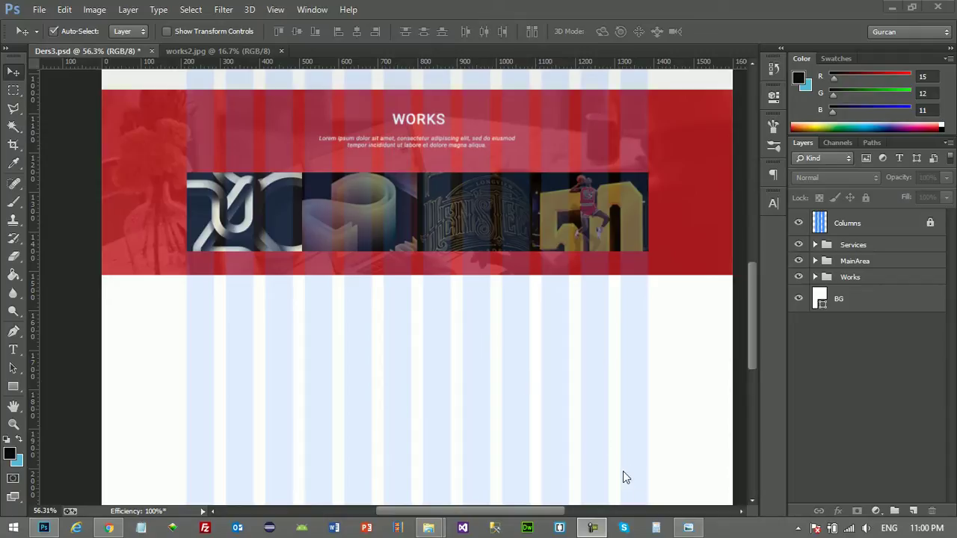
After checking the reference mockup, create a 1600 × 300 px black rectangle.
left_click(687, 527)
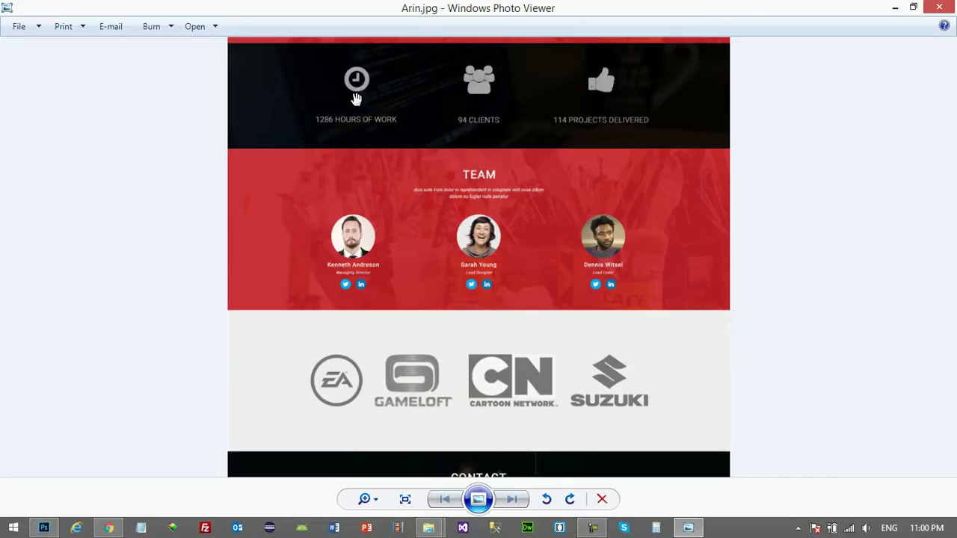
left_click(894, 6)
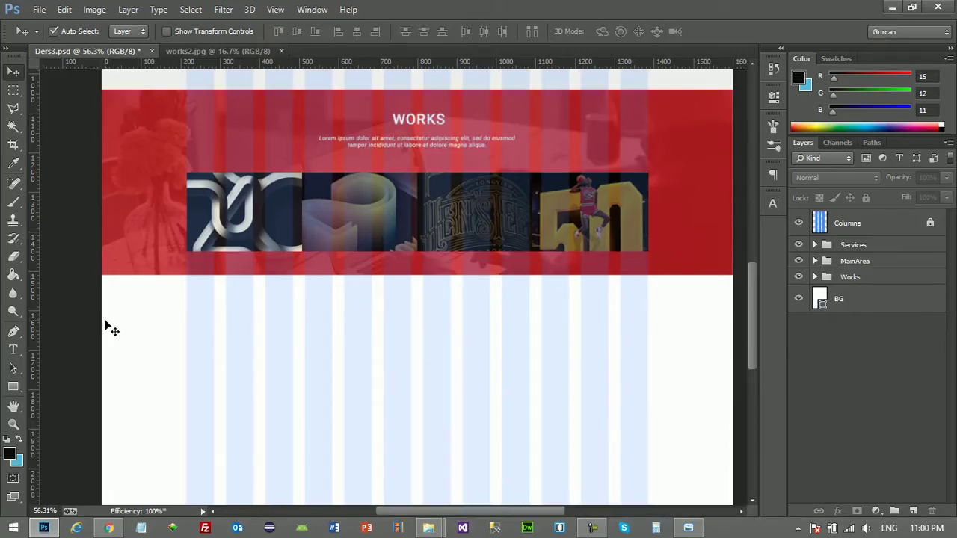
left_click(13, 386)
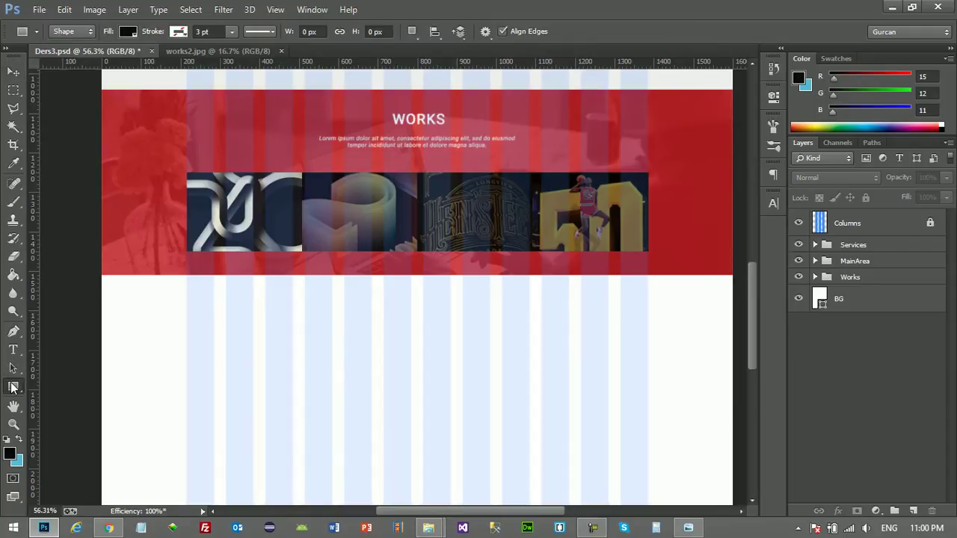
left_click(139, 330)
left_click_drag(446, 170, 423, 172)
type("1600")
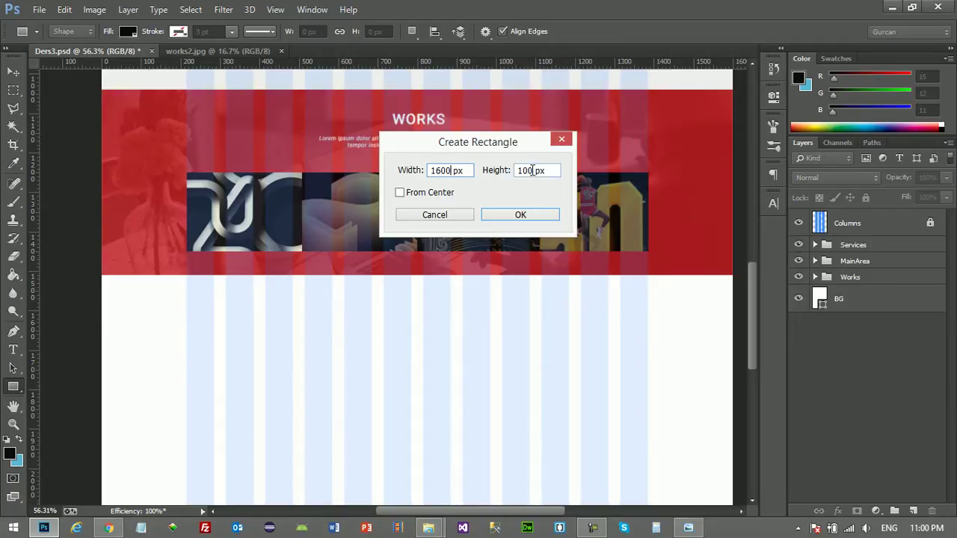
left_click_drag(532, 170, 509, 170)
type("300")
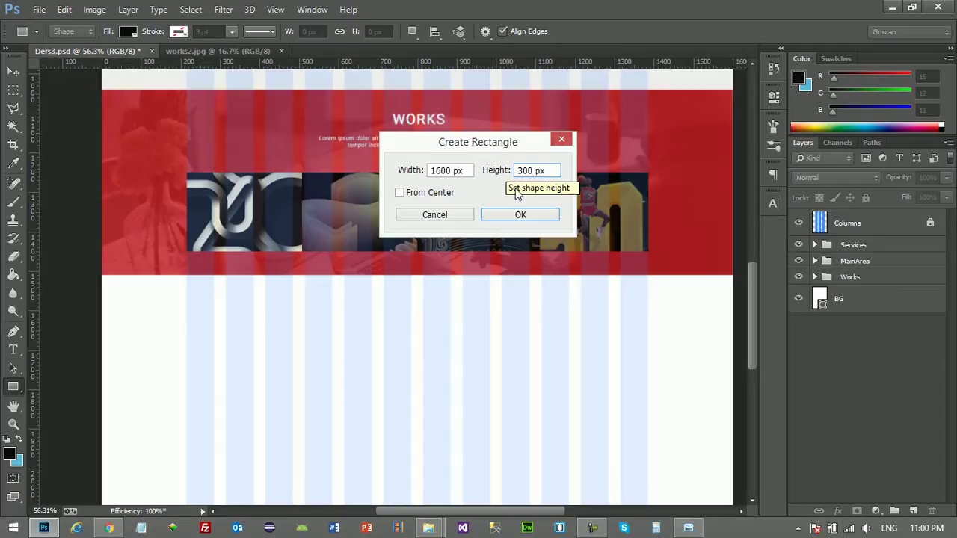
left_click(527, 215)
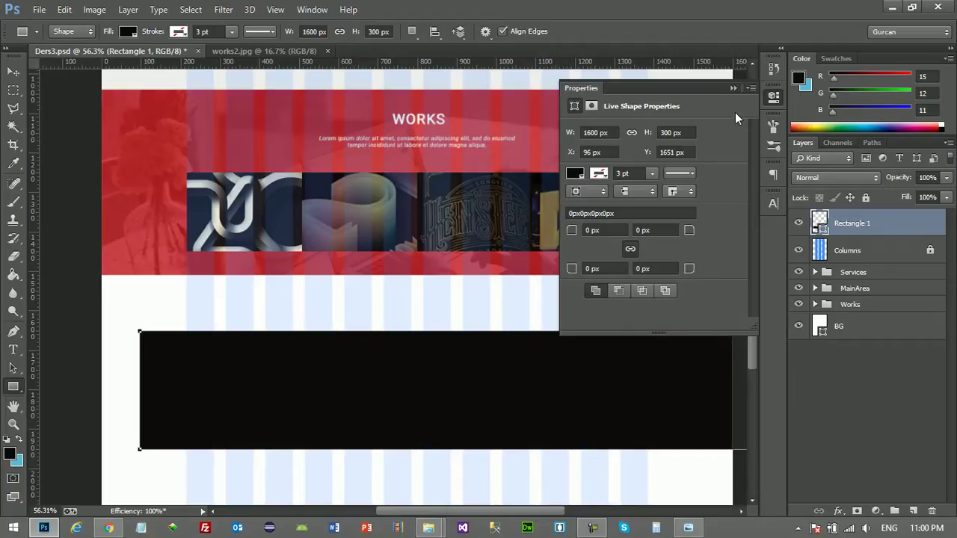
Move the rectangle directly under the red Works band, its right edge aligned with it.
left_click(733, 89)
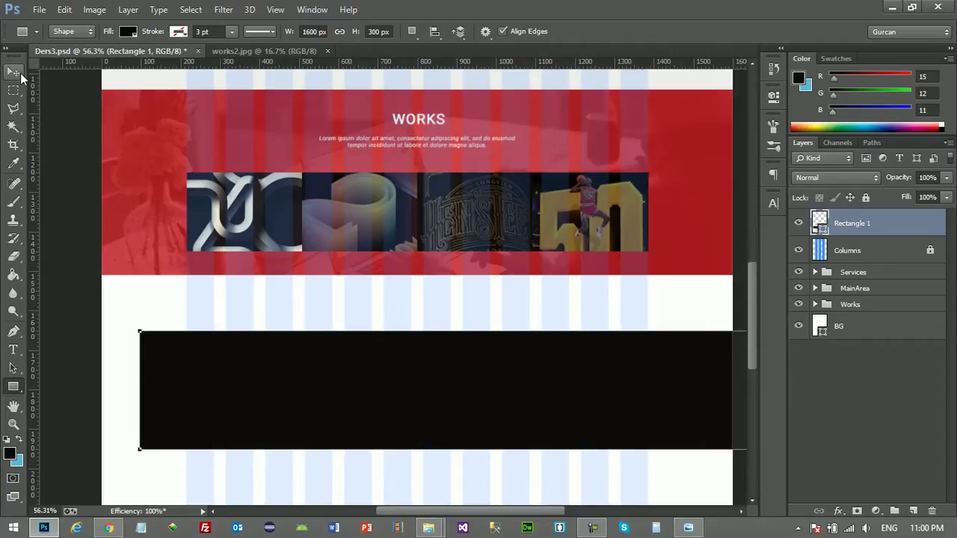
left_click(13, 72)
left_click_drag(166, 371, 128, 315)
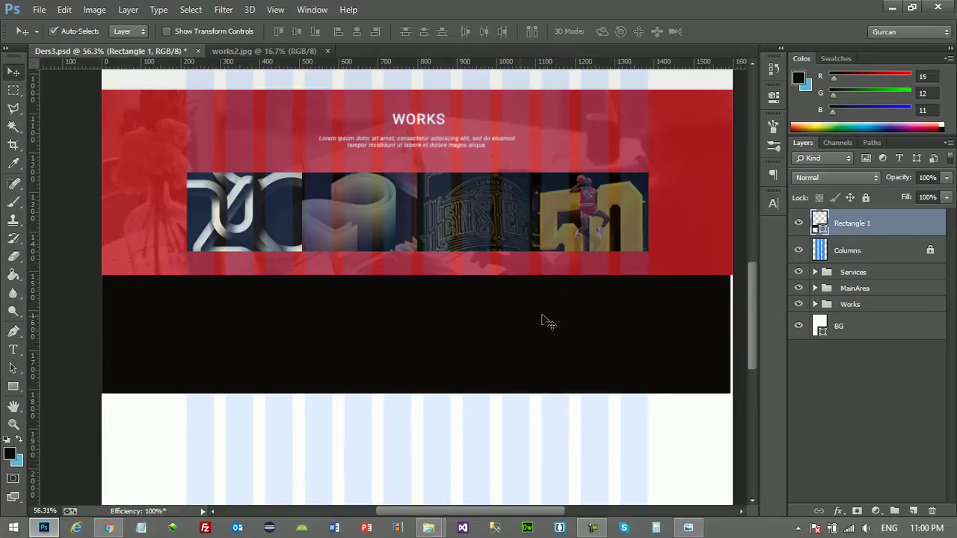
left_click_drag(708, 329, 710, 329)
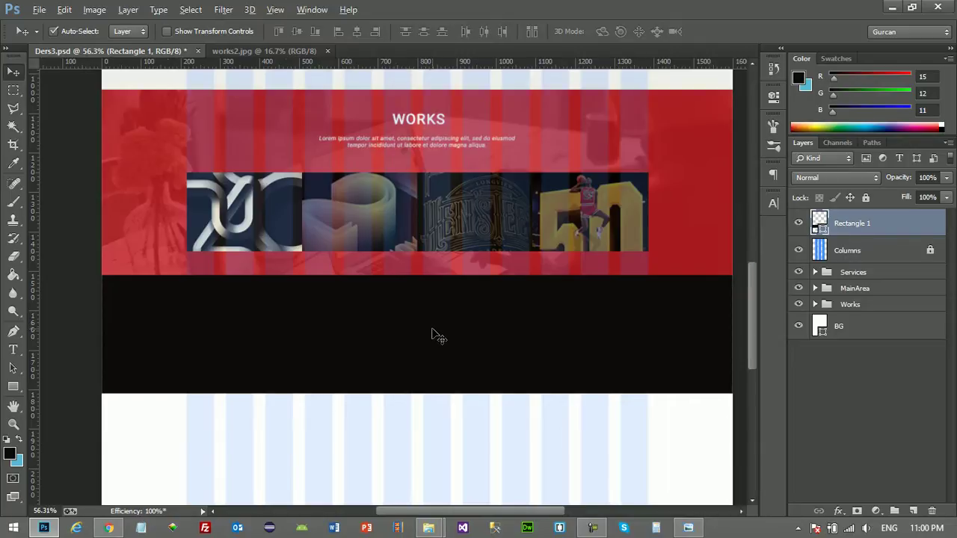
scroll(430, 331, "up", 2)
scroll(432, 334, "up", 1)
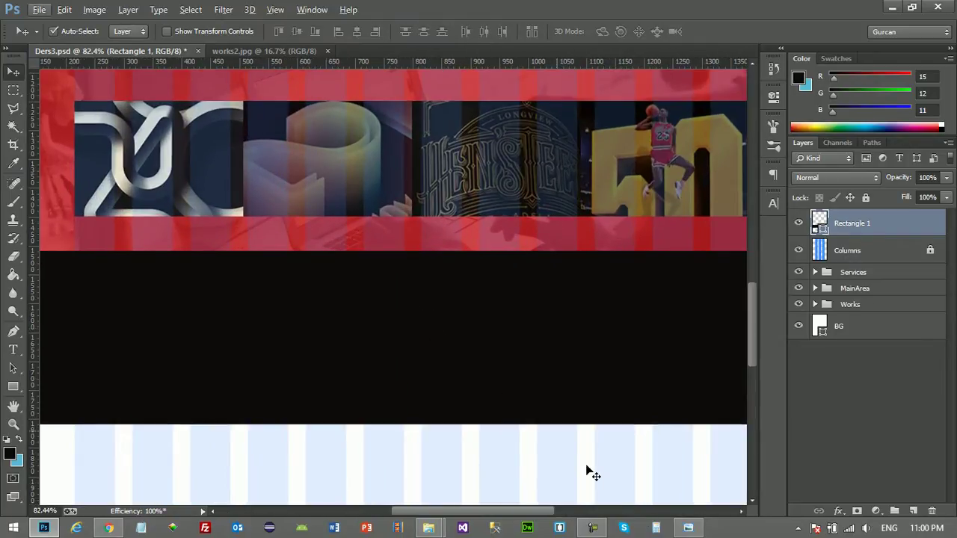
left_click(687, 528)
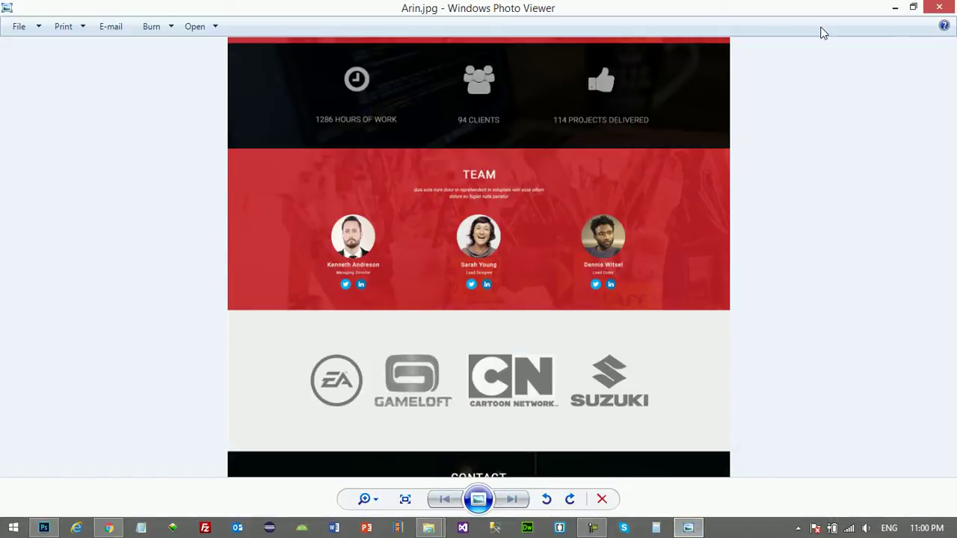
left_click(895, 7)
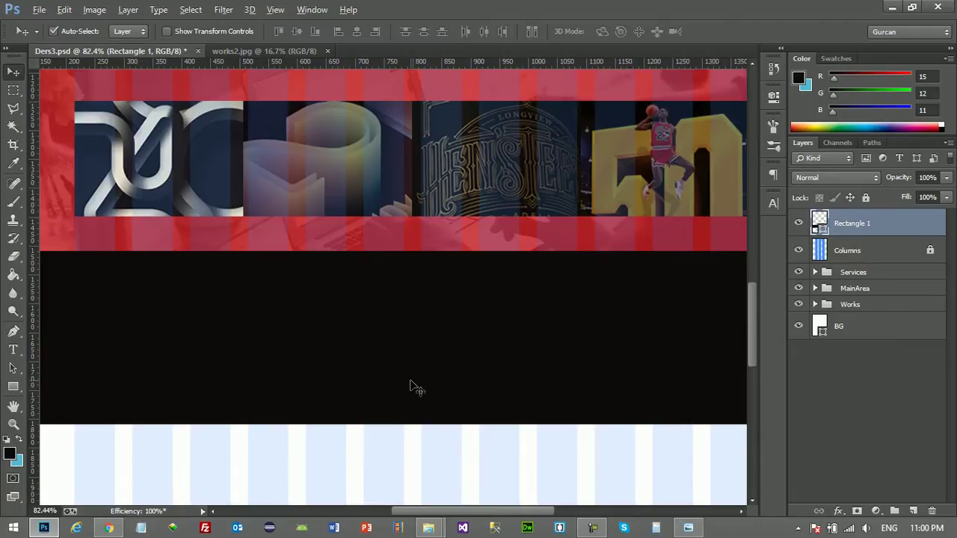
scroll(409, 385, "down", 2)
scroll(410, 385, "down", 1)
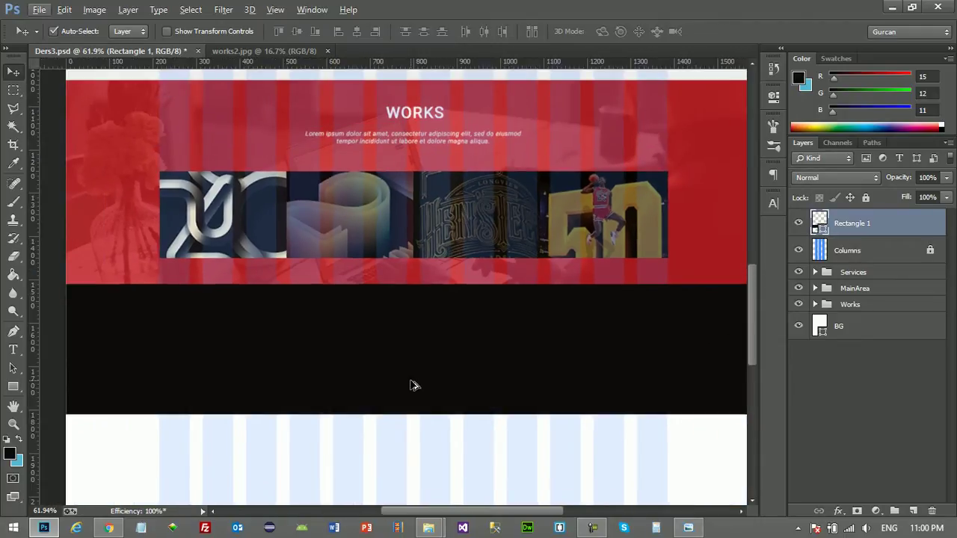
Bring up the Font Awesome cheatsheet in Chrome, glancing at the reference mockup.
left_click(109, 528)
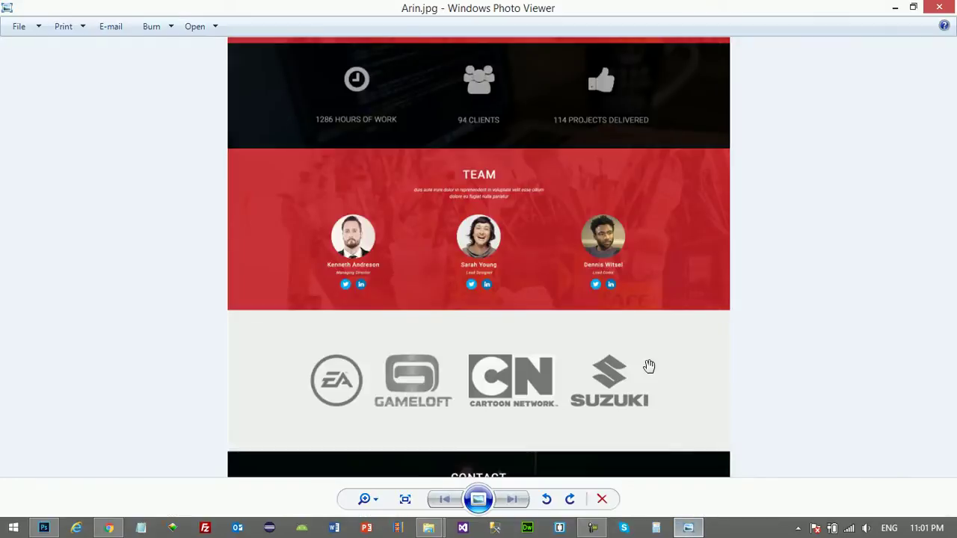
left_click(650, 403)
left_click(895, 7)
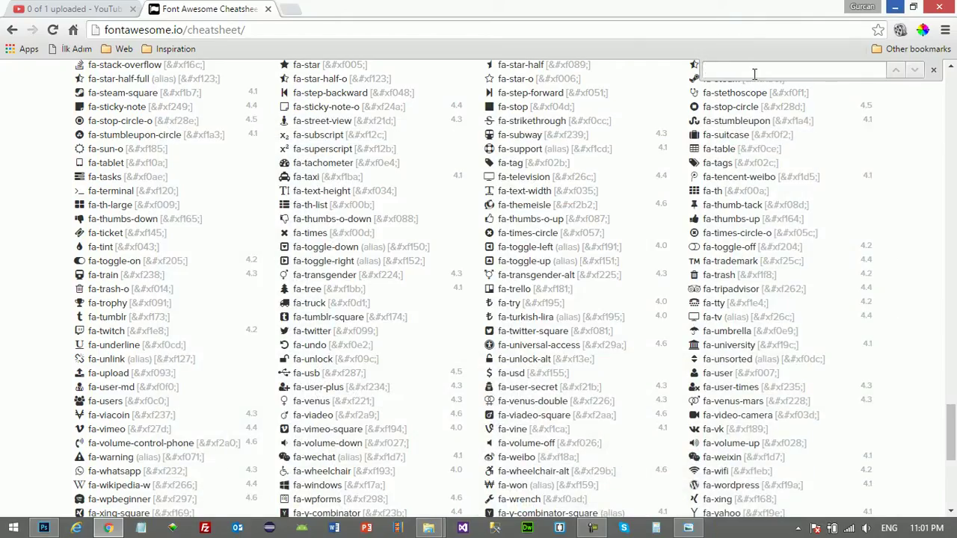
Search the cheatsheet for 'clo' and copy the fa-clock-o glyph, then return to Photoshop.
type("clo")
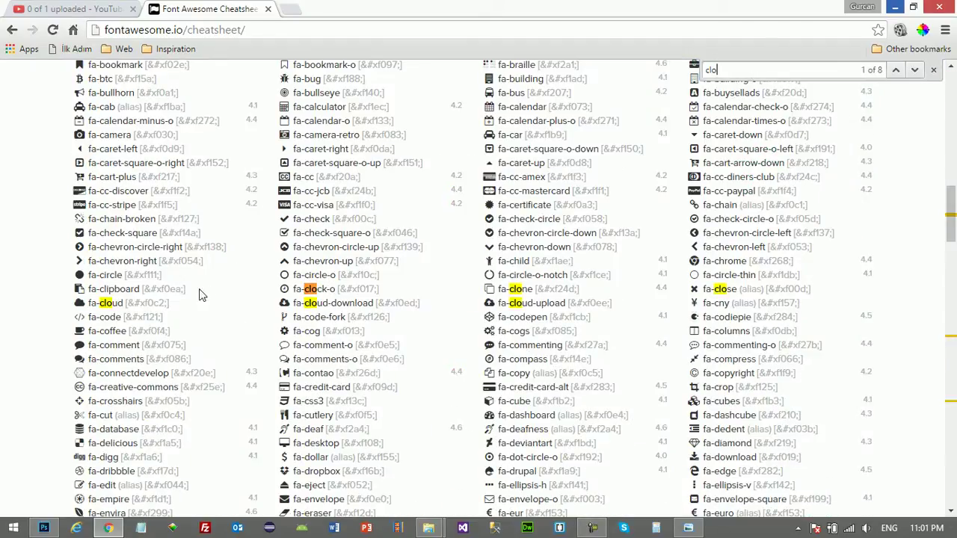
double_click(285, 288)
right_click(284, 292)
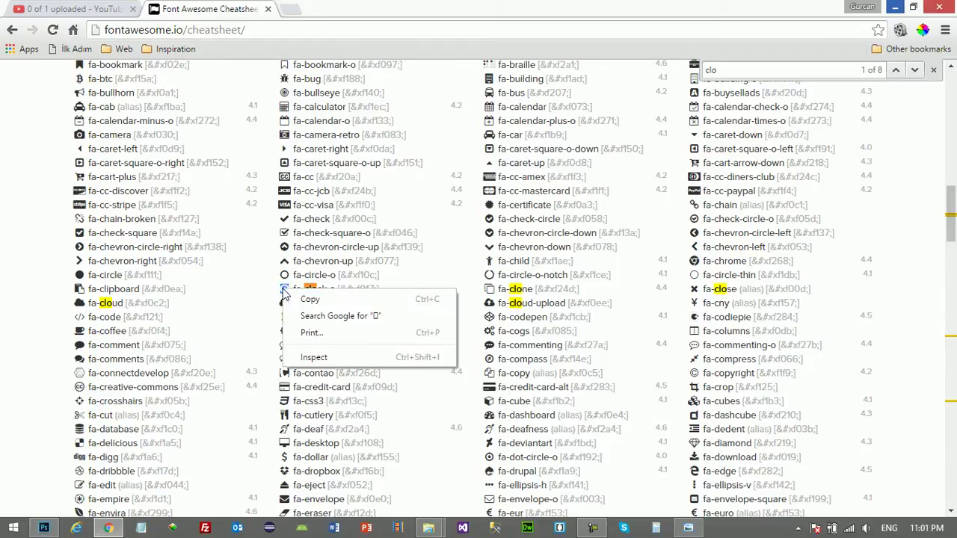
left_click(299, 299)
left_click(45, 529)
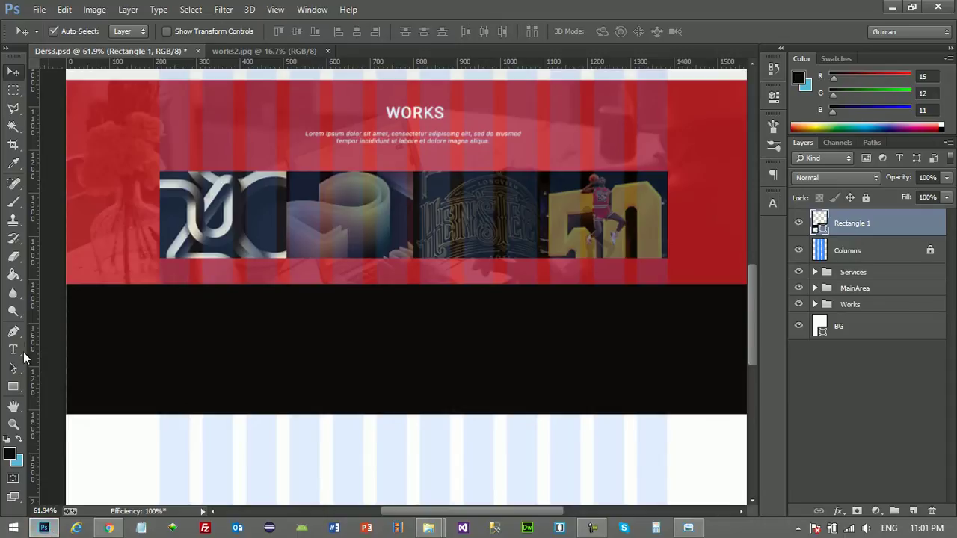
With the rectangle deselected, start a new text layer inside the black band.
left_click(14, 350)
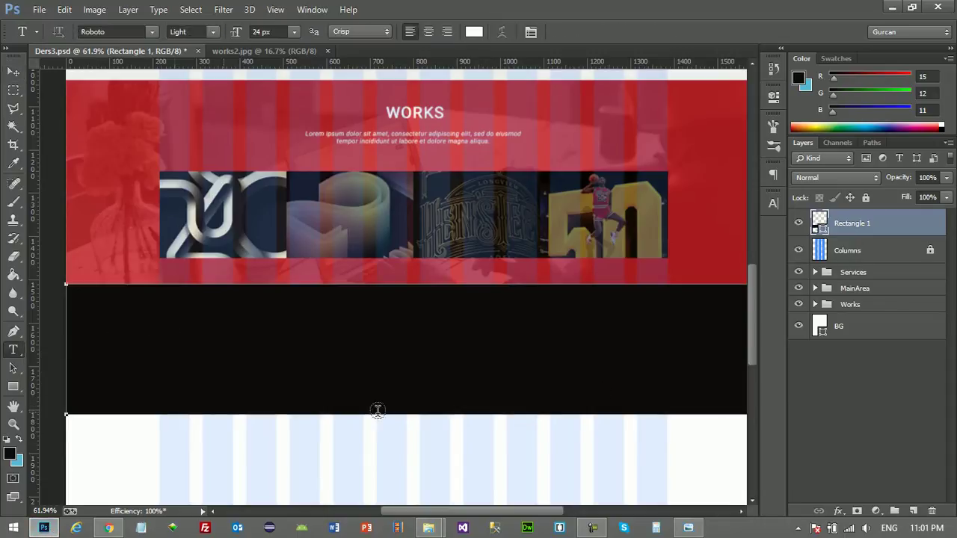
key("v")
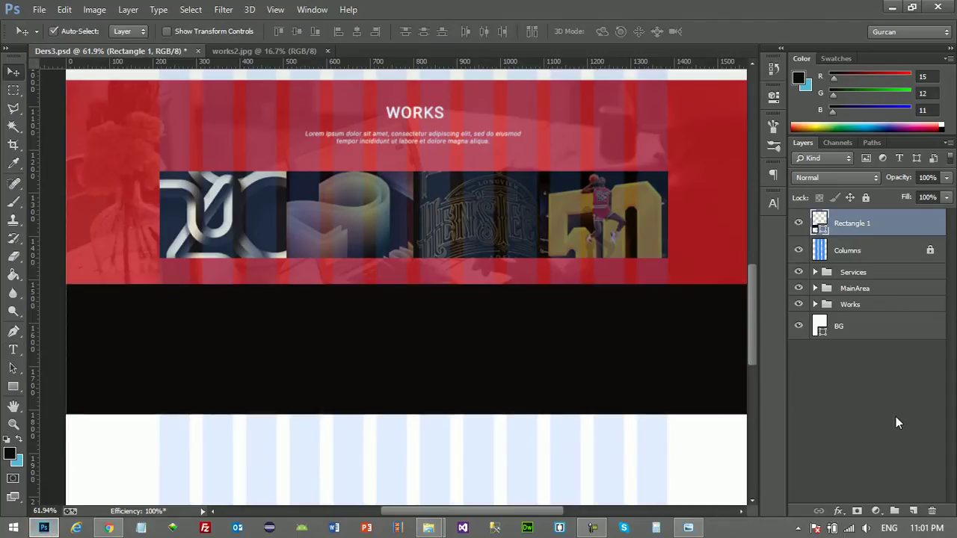
left_click(882, 413)
left_click(14, 350)
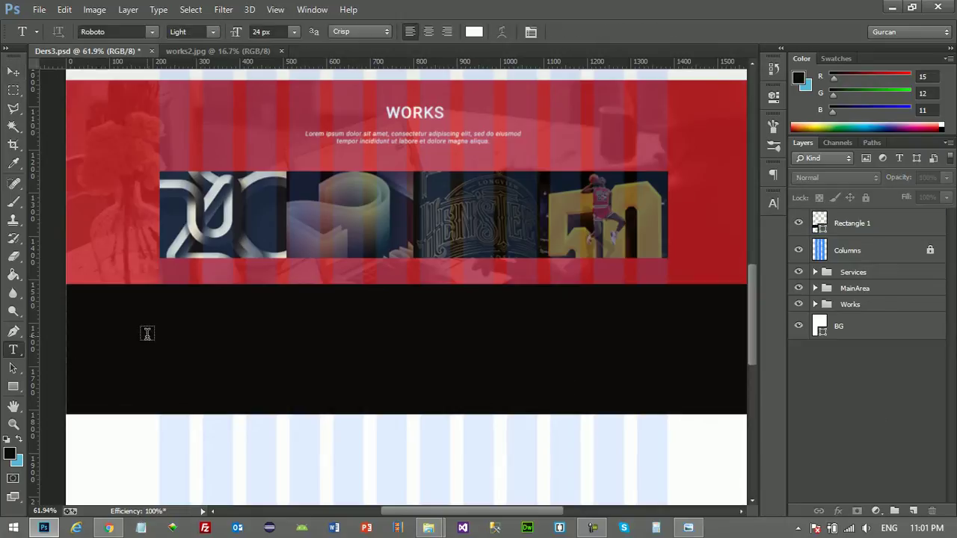
left_click(190, 341)
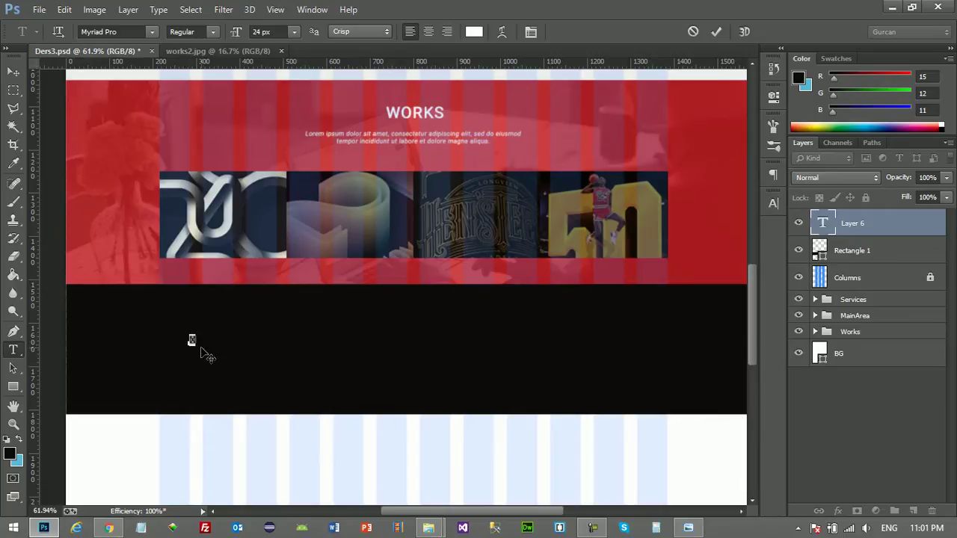
Set the pasted clock glyph to FontAwesome at 72 px, commit it, and shift it up-right.
scroll(202, 351, "up", 2)
scroll(202, 352, "up", 1)
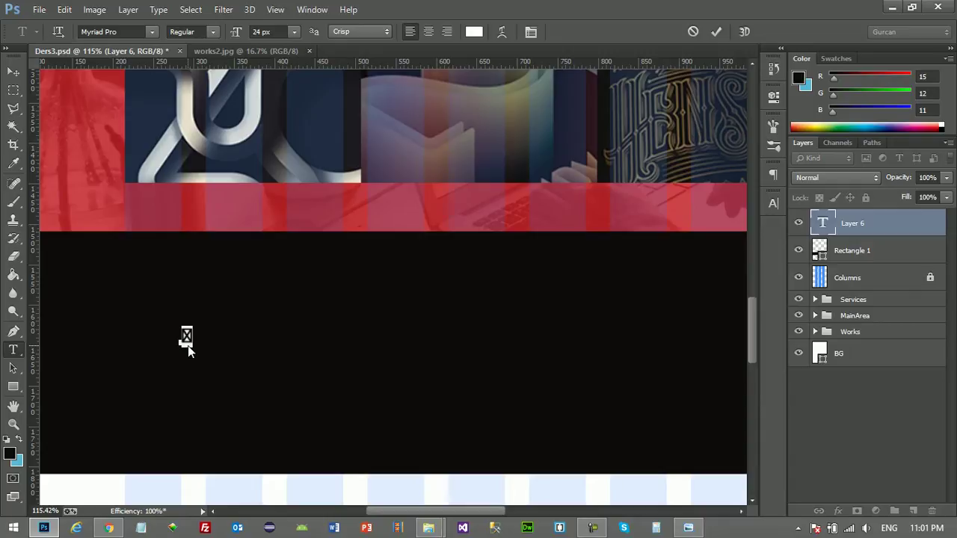
left_click(153, 32)
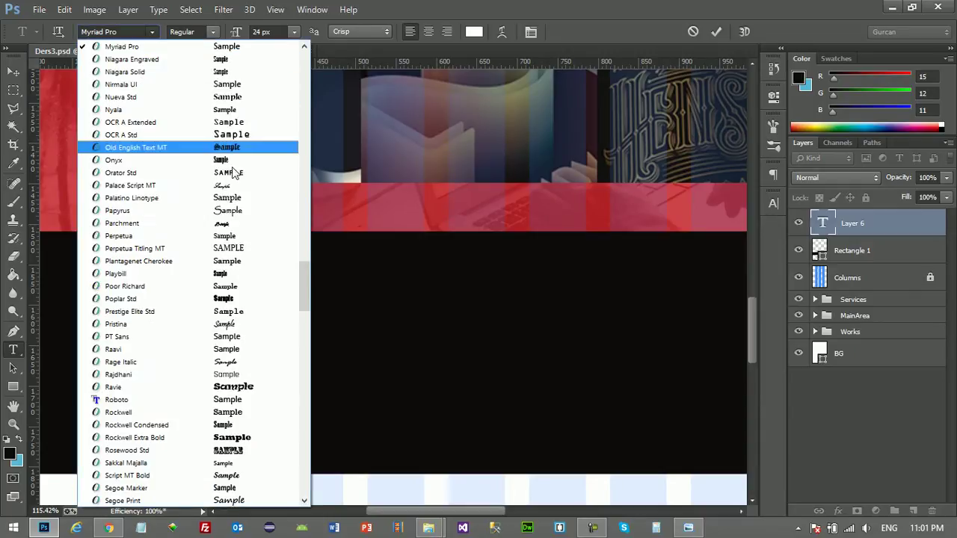
mouse_move(305, 275)
left_mouse_down()
mouse_move(314, 125)
mouse_move(306, 159)
left_mouse_up()
left_click(244, 85)
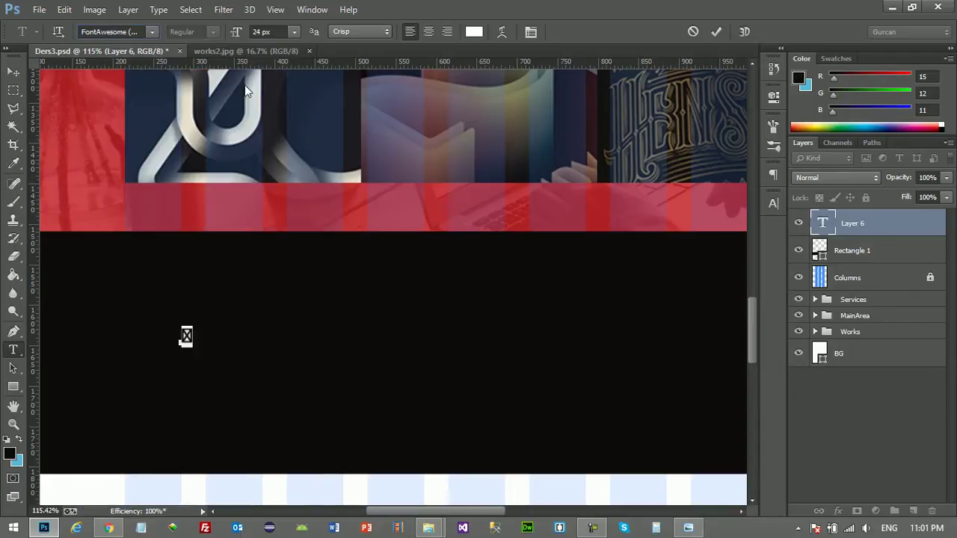
left_click(295, 32)
left_click(284, 269)
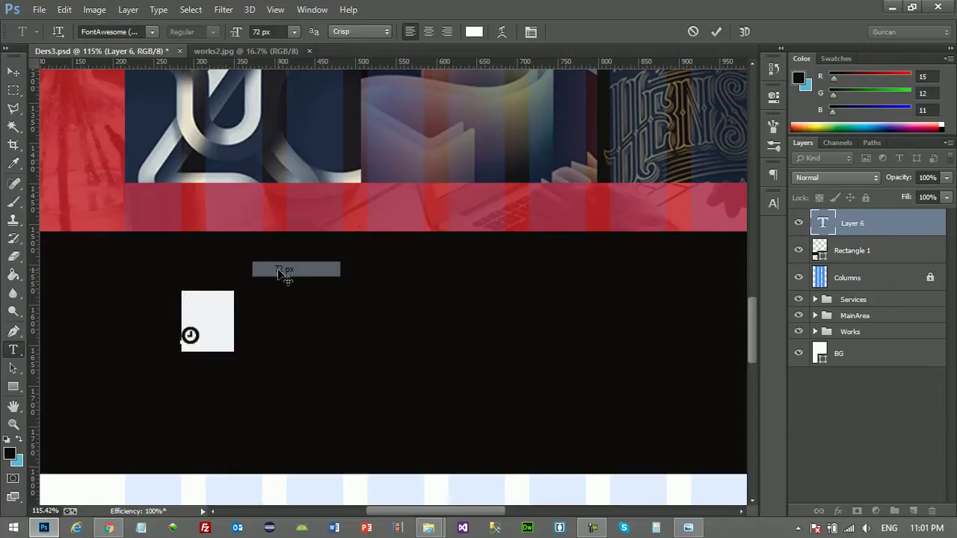
left_click(13, 73)
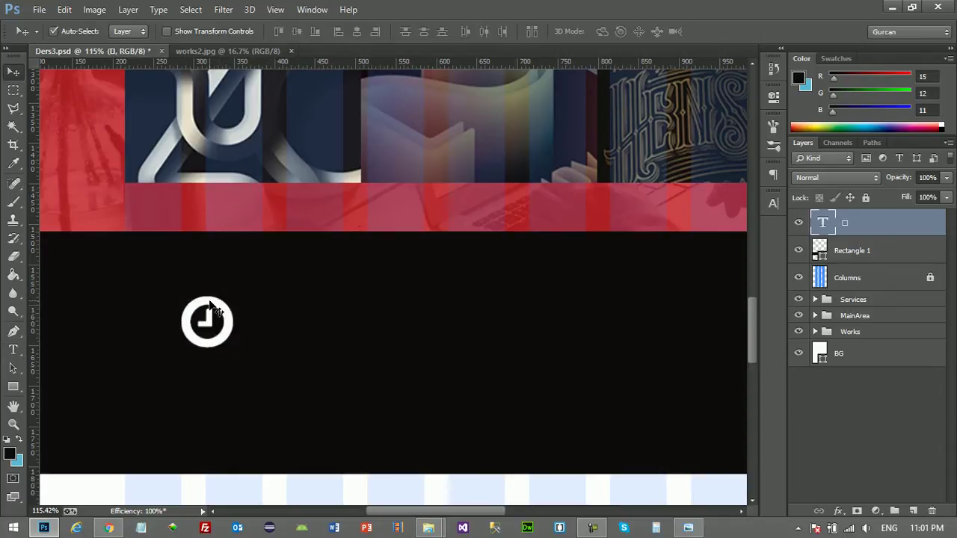
mouse_move(209, 303)
left_mouse_down()
mouse_move(257, 286)
mouse_move(262, 256)
left_mouse_up()
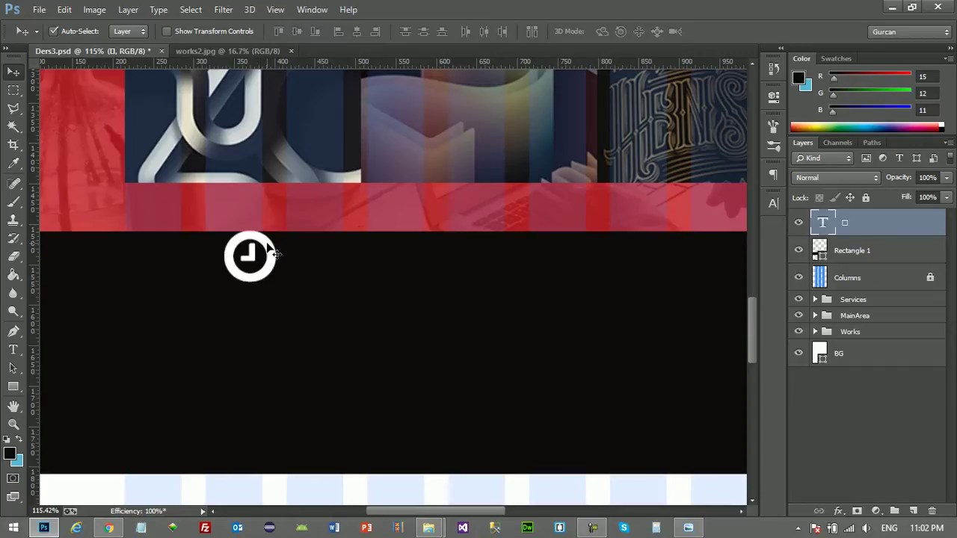
Nudge the clock icon lower, move the Columns layer to the top, and check the reference.
key("shift+Down")
key("shift+Down")
key("shift+Down")
key("shift+Down")
key("shift+Down")
key("shift+Down")
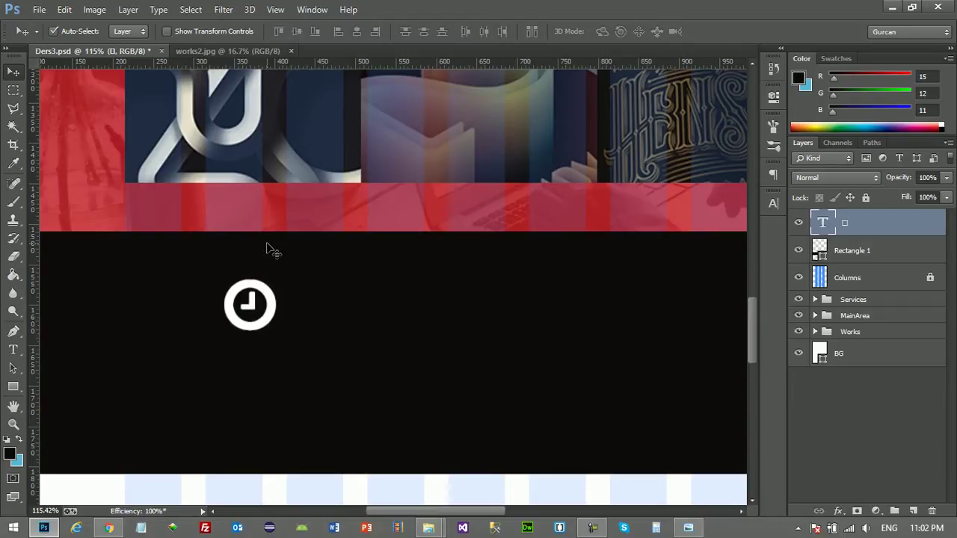
left_click(843, 418)
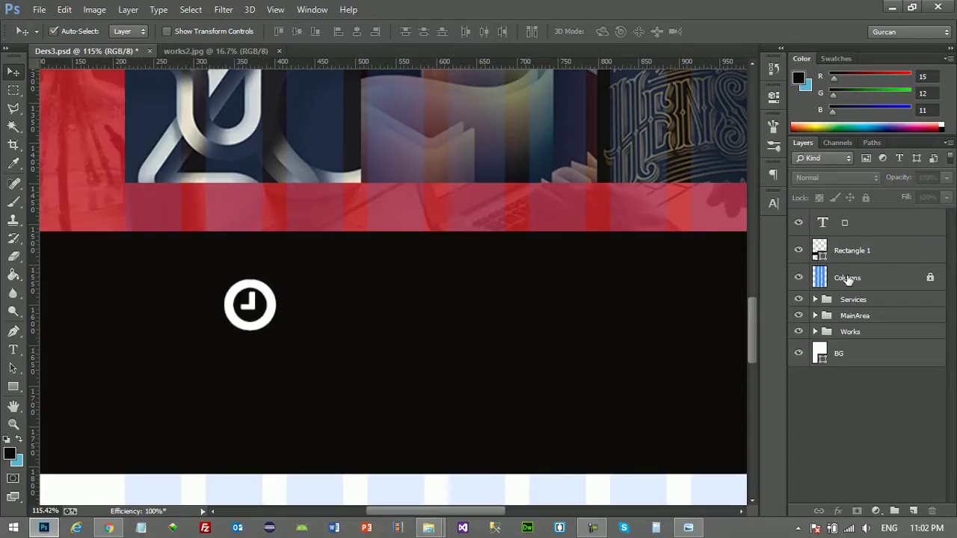
left_click_drag(847, 278, 845, 219)
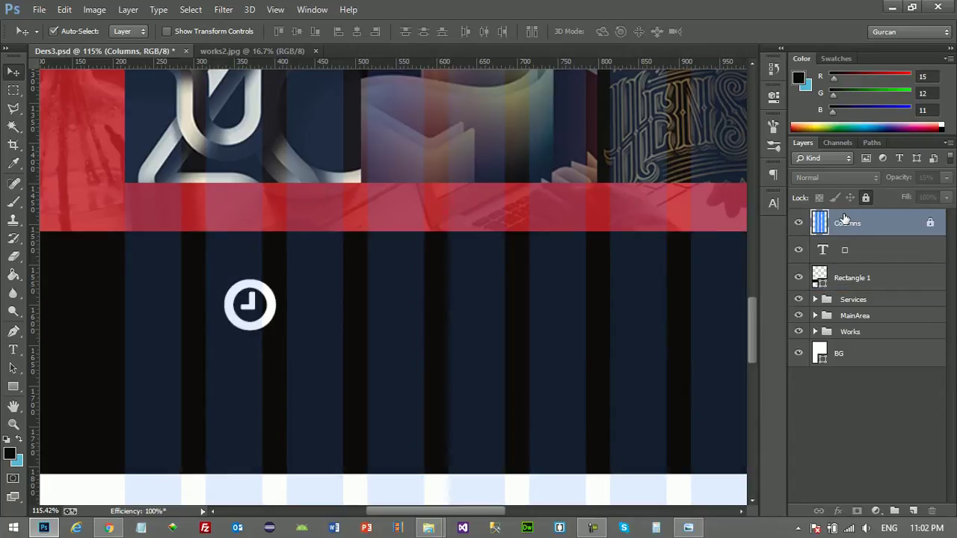
left_click(687, 528)
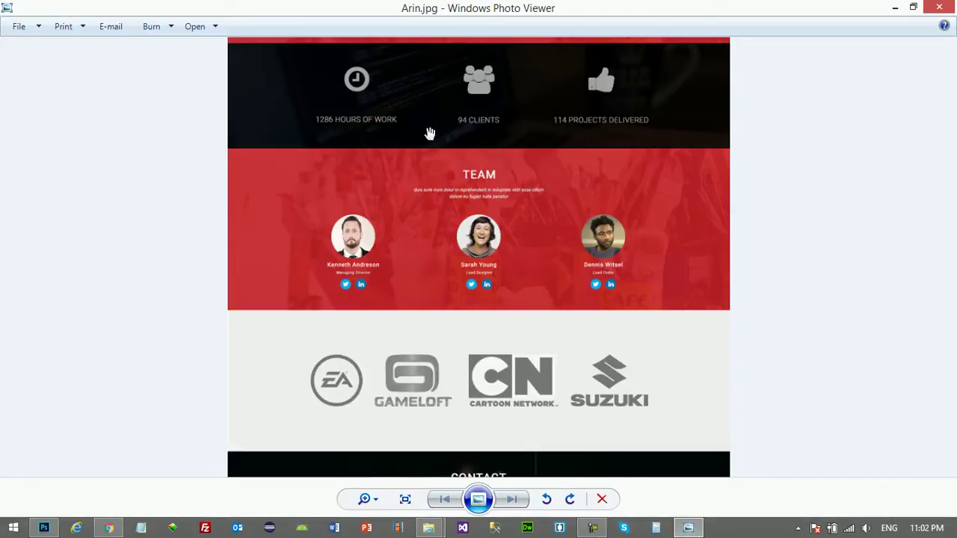
left_click(894, 9)
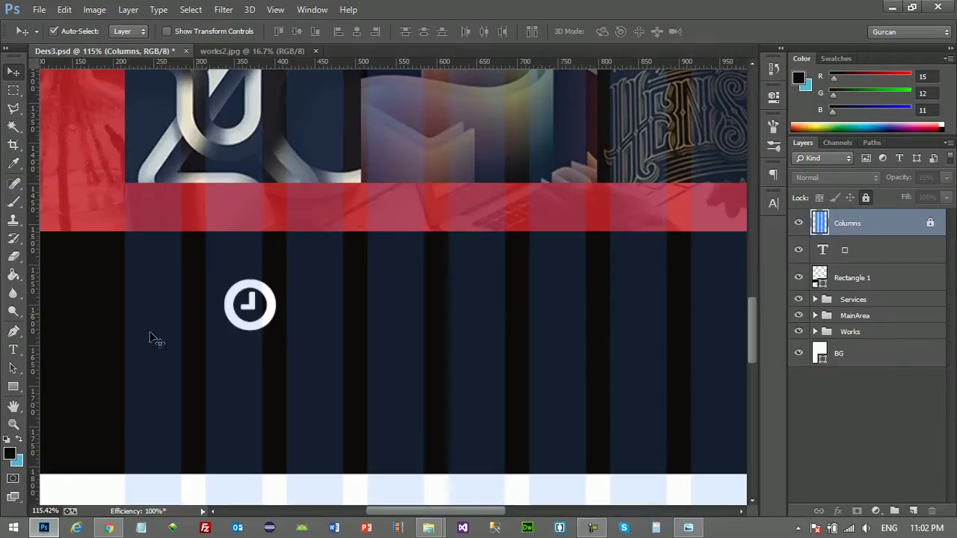
Type '1286 HOURS OF WORK' on a new text line below the clock icon.
left_click(13, 349)
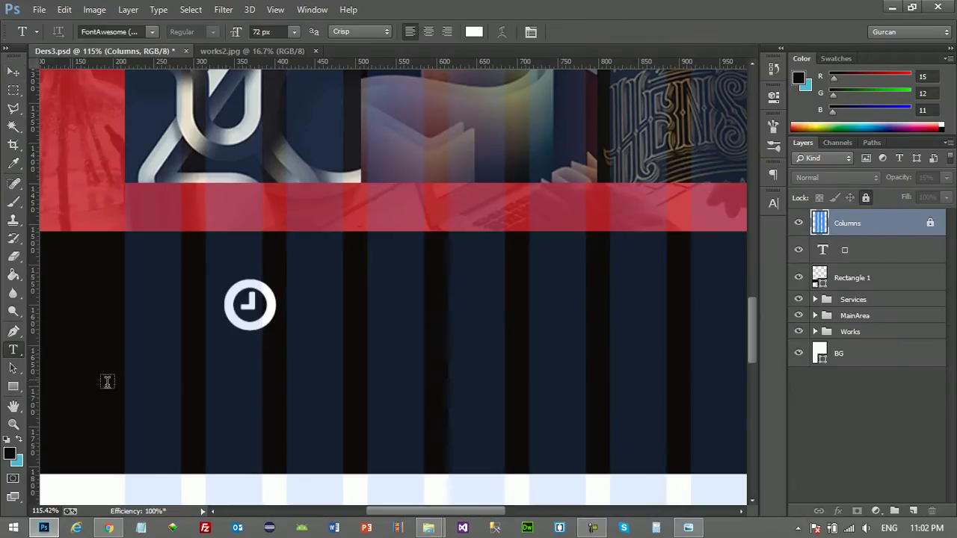
left_click(191, 403)
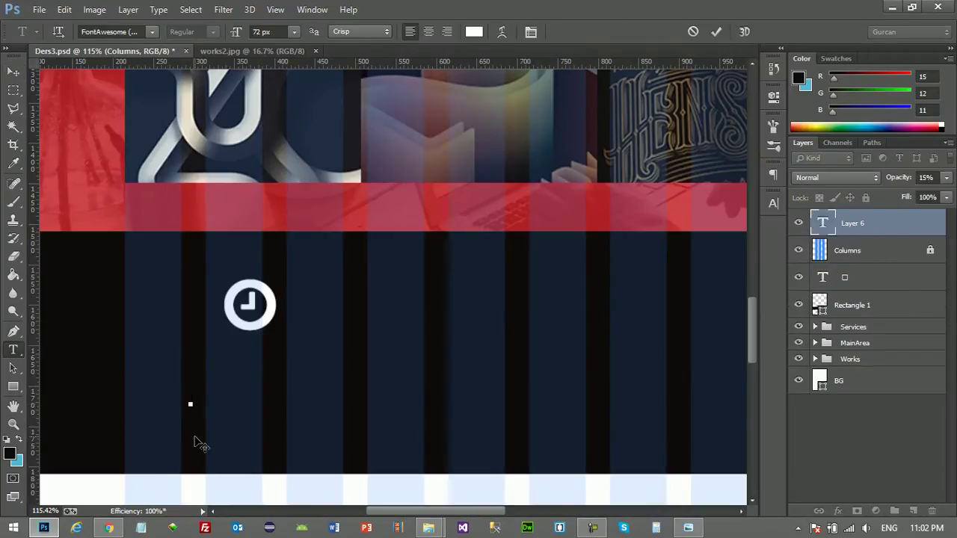
type("12")
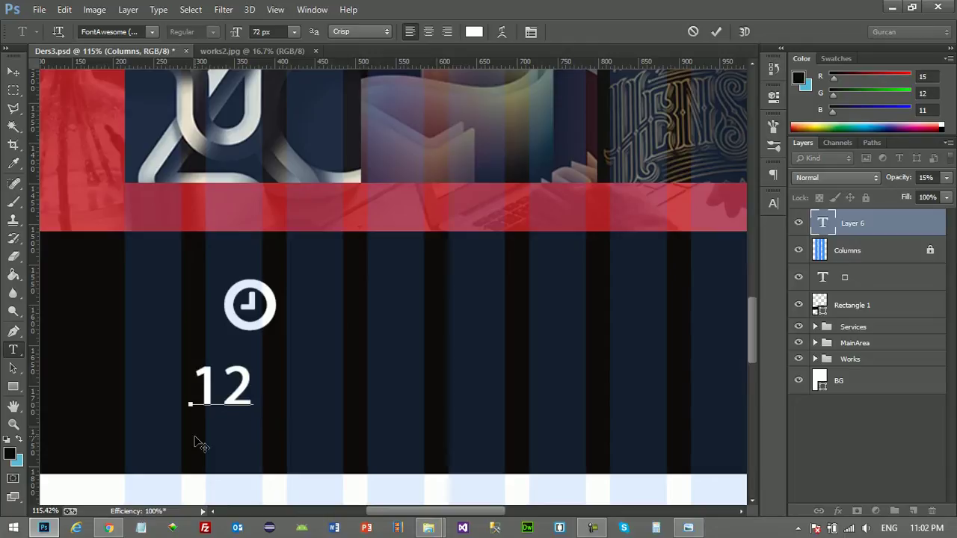
type("86 ")
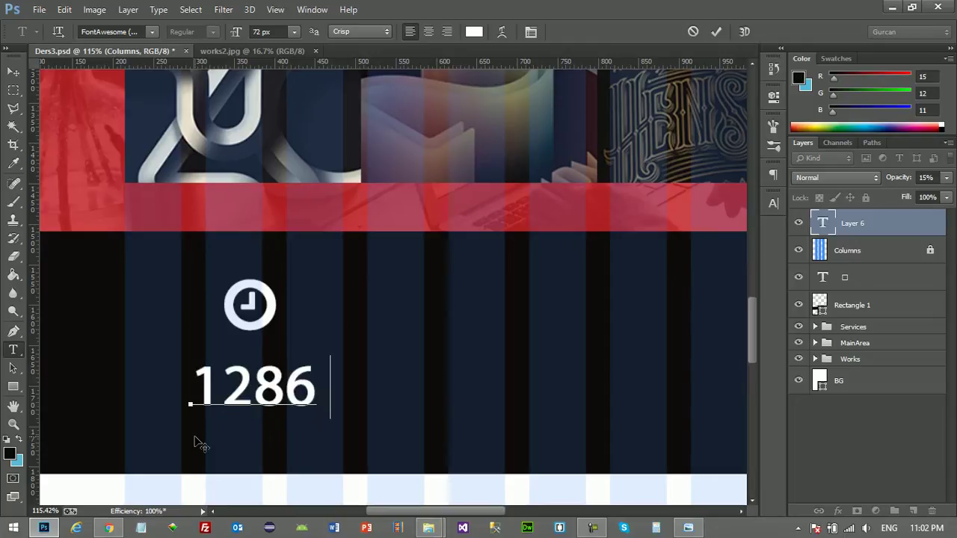
type("HOUR")
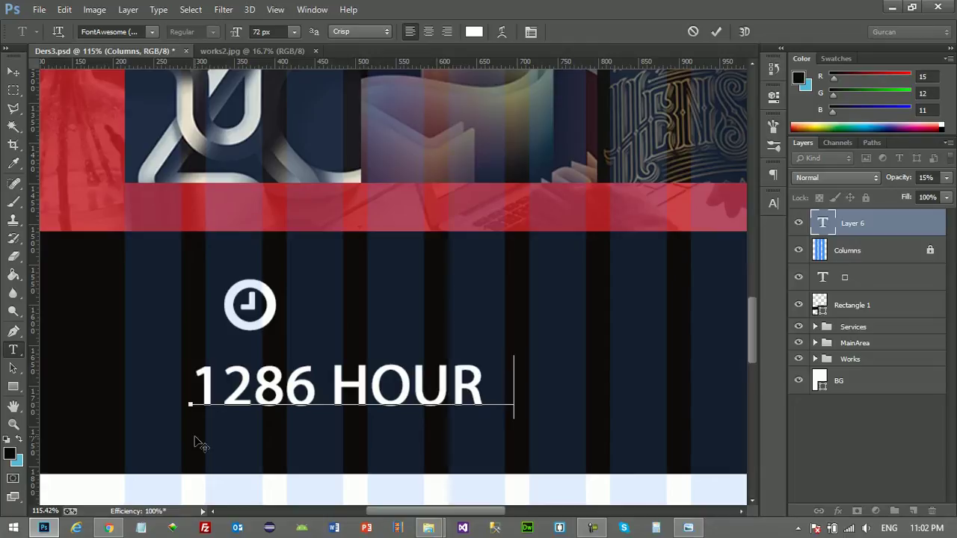
type("S OF ")
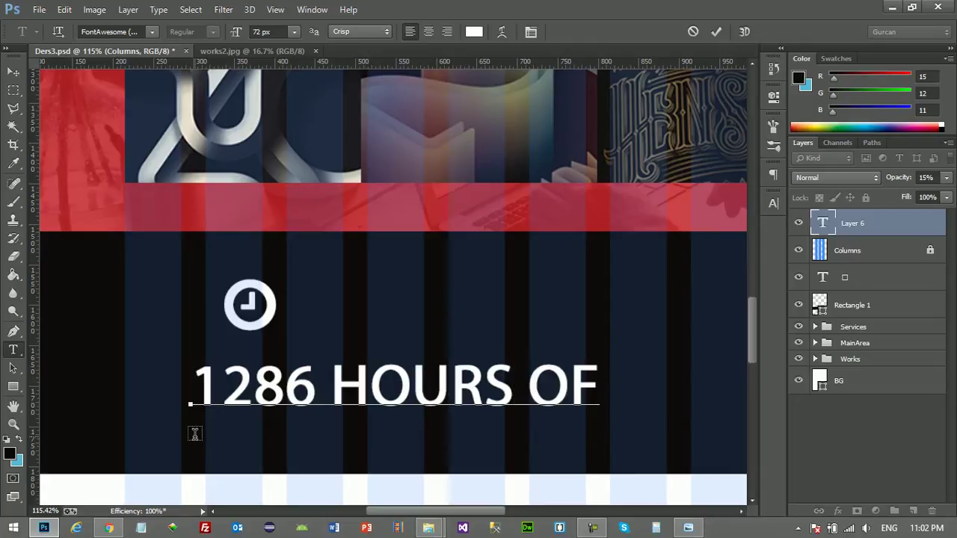
type("WORK")
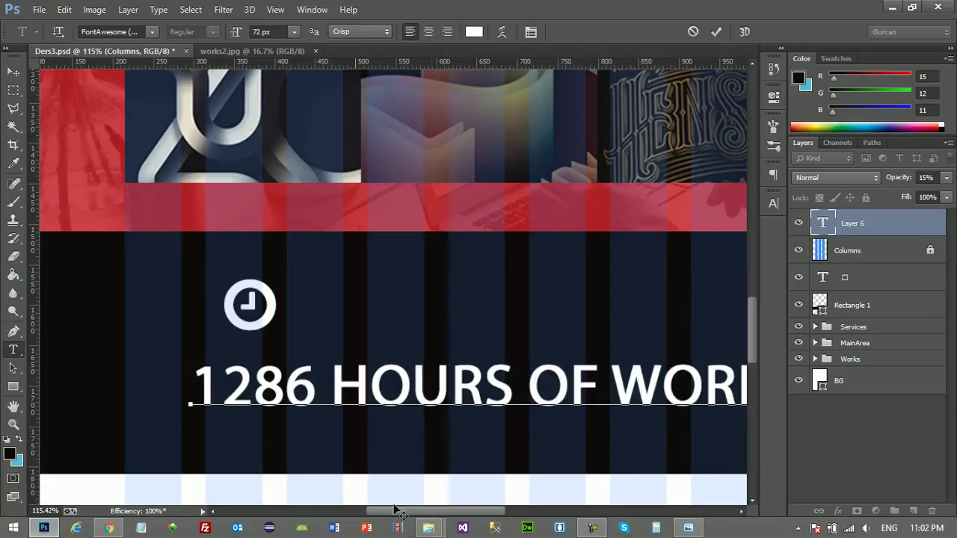
Restyle the whole '1286 HOURS OF WORK' line as Roboto Light at 24 px.
left_click_drag(432, 511, 446, 513)
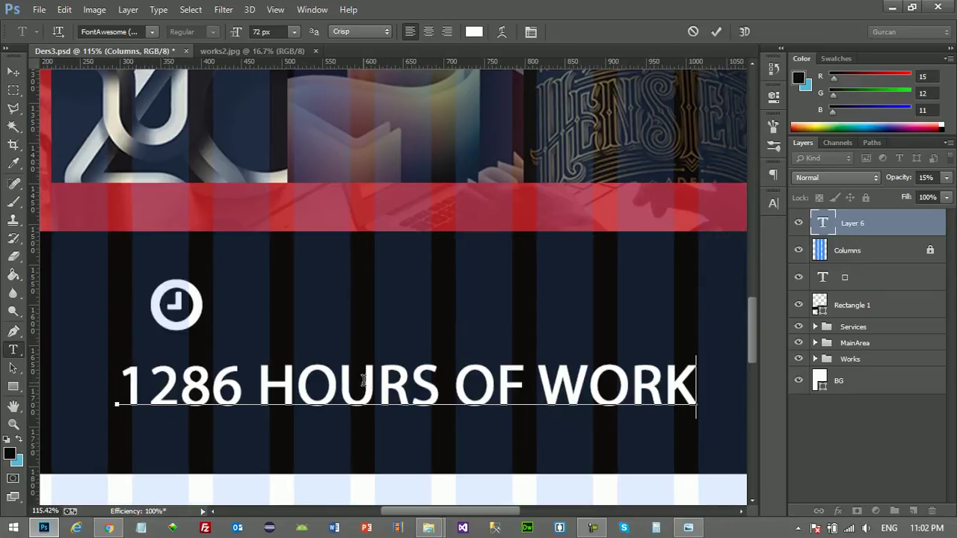
triple_click(363, 380)
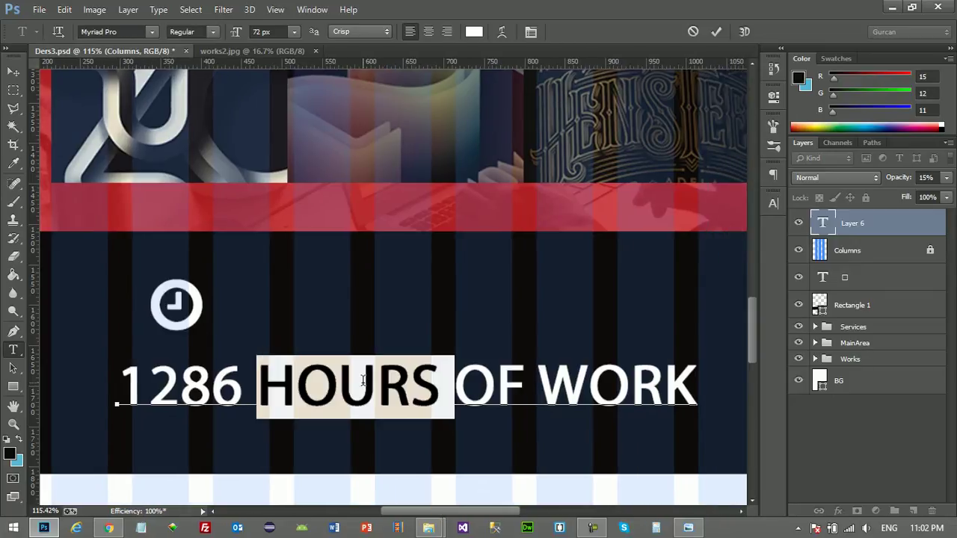
left_click(153, 32)
mouse_move(306, 276)
left_mouse_down()
mouse_move(299, 184)
mouse_move(294, 283)
left_mouse_up()
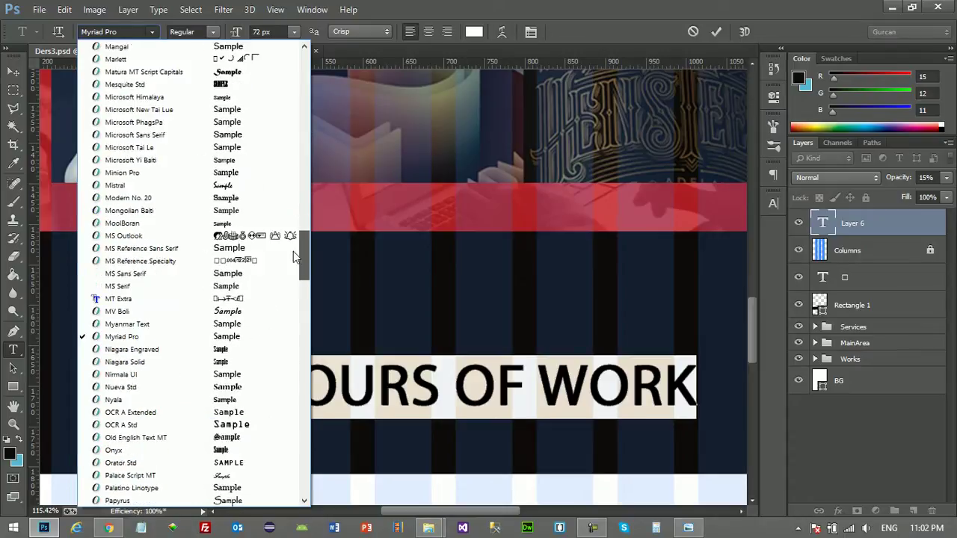
scroll(294, 282, "down", 3)
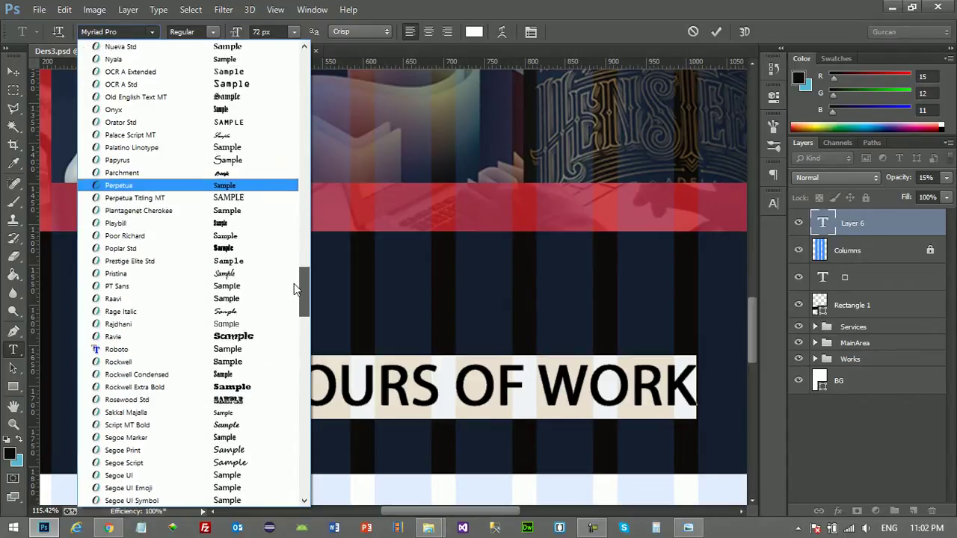
left_click(247, 311)
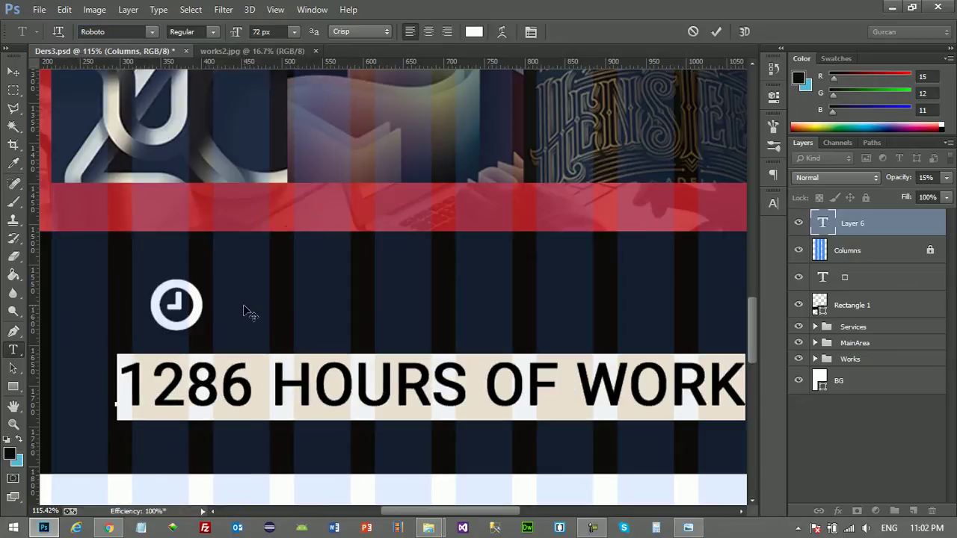
left_click(214, 33)
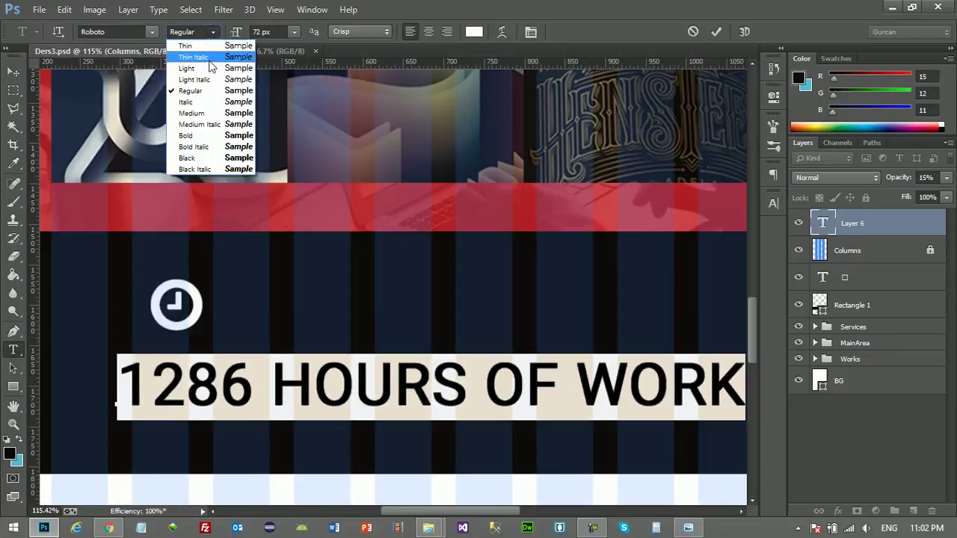
left_click(198, 69)
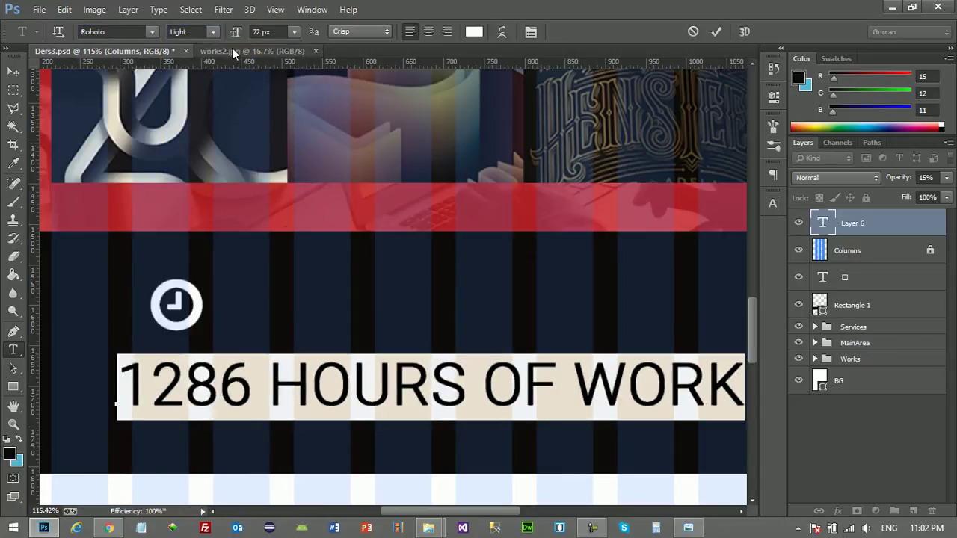
left_click(296, 31)
left_click(284, 193)
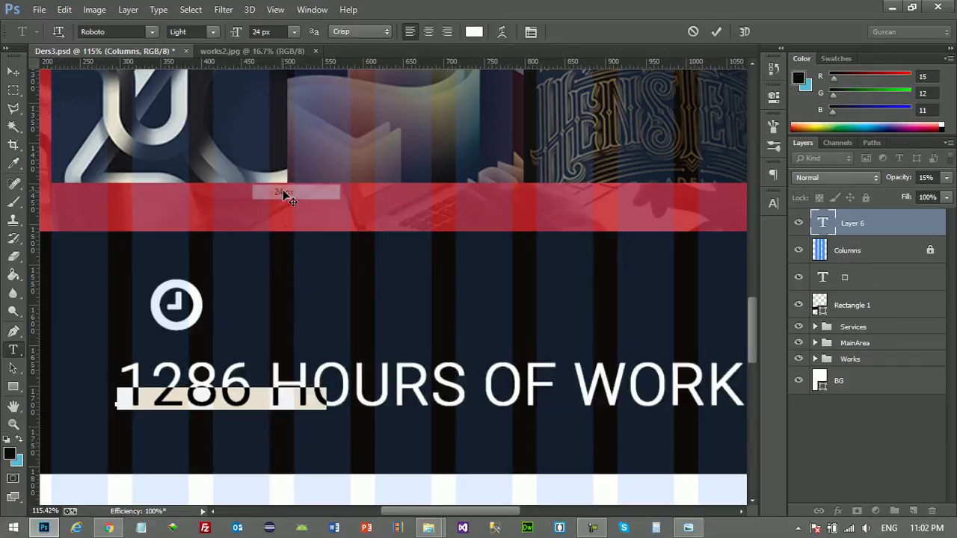
Commit the caption and position it just beneath the clock icon.
left_click(13, 71)
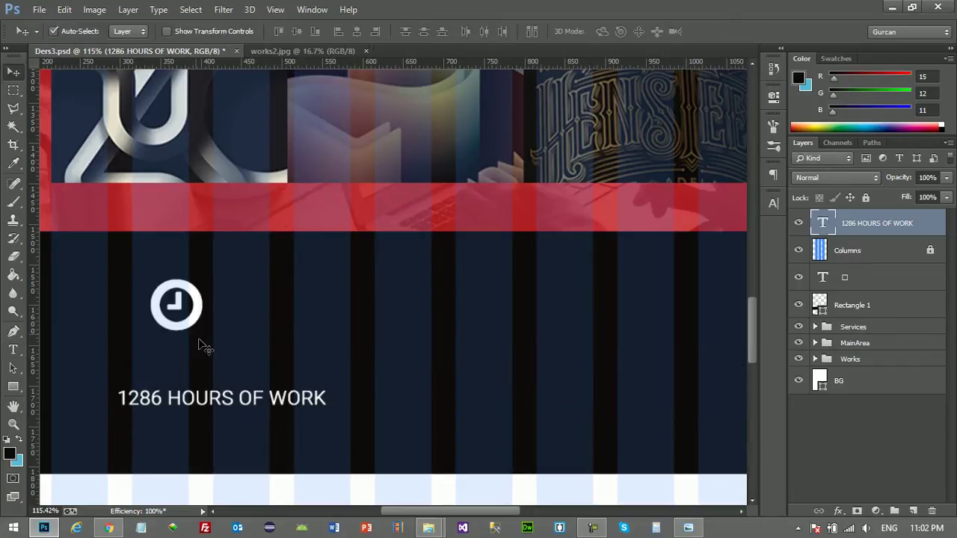
left_click_drag(221, 404, 179, 340)
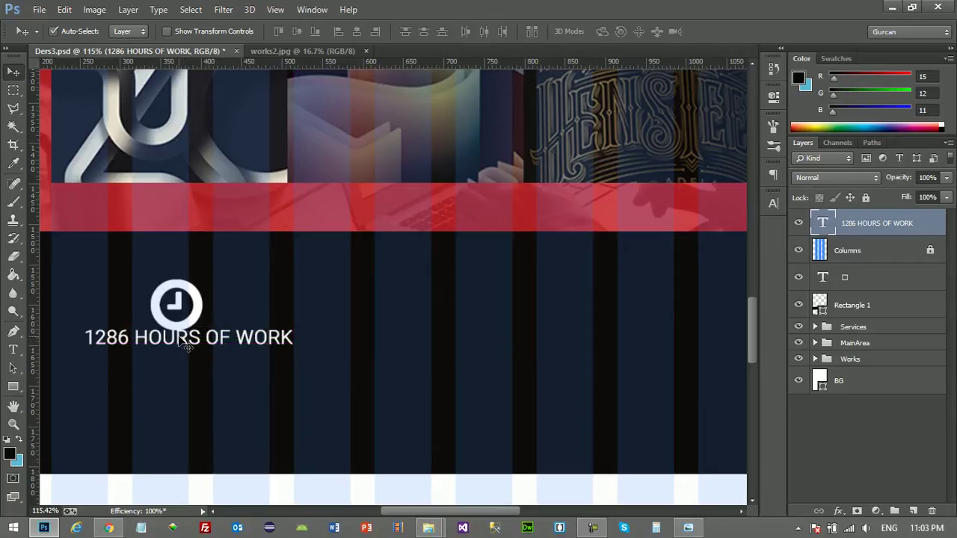
key("shift+Down")
key("shift+Down")
key("shift+Down")
key("shift+Down")
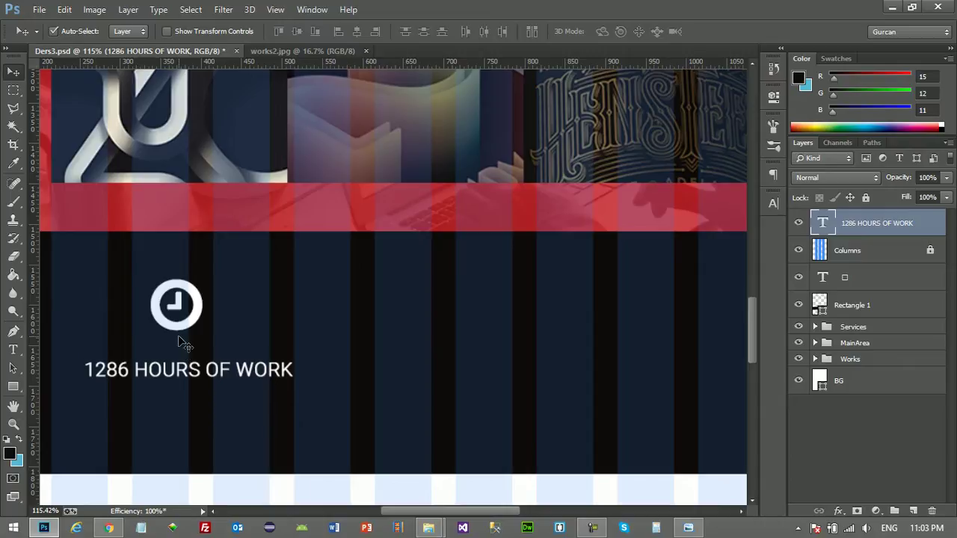
key("shift+Up")
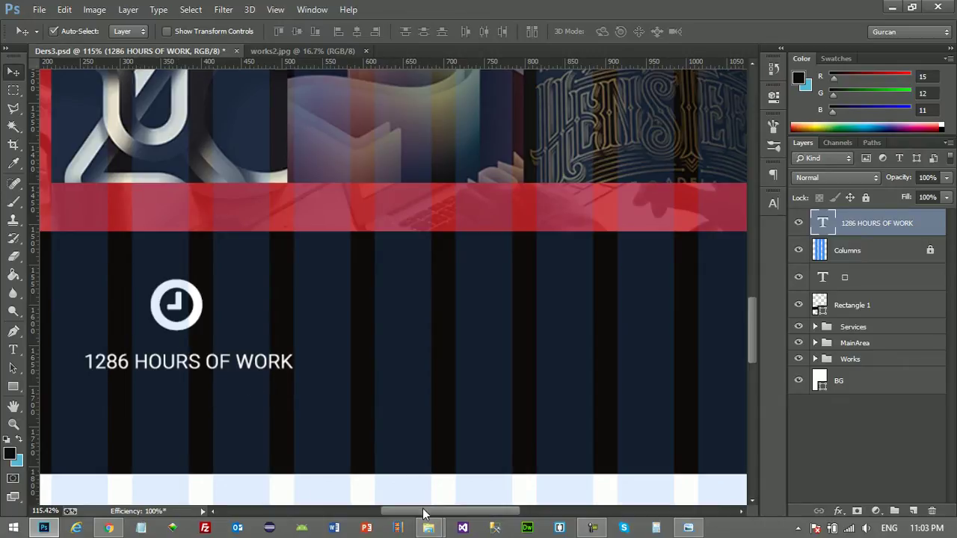
Zoom out and scroll around to review the stats band.
left_click_drag(423, 514, 413, 514)
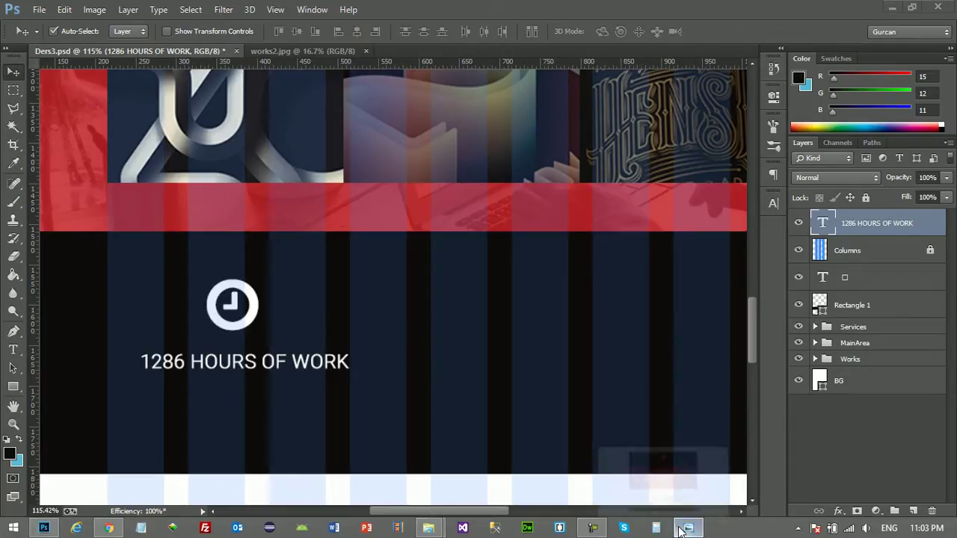
scroll(478, 348, "down", 2)
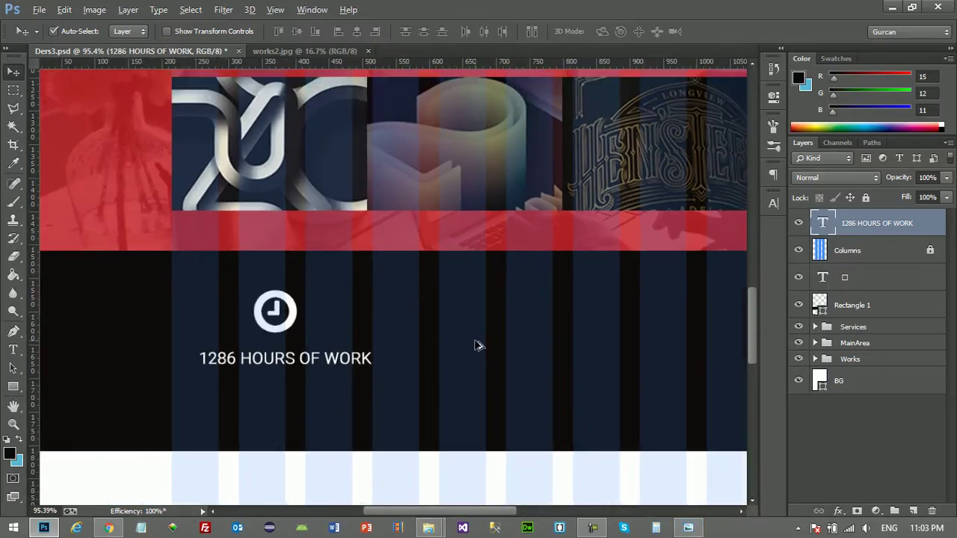
scroll(478, 347, "down", 2)
scroll(478, 348, "down", 2)
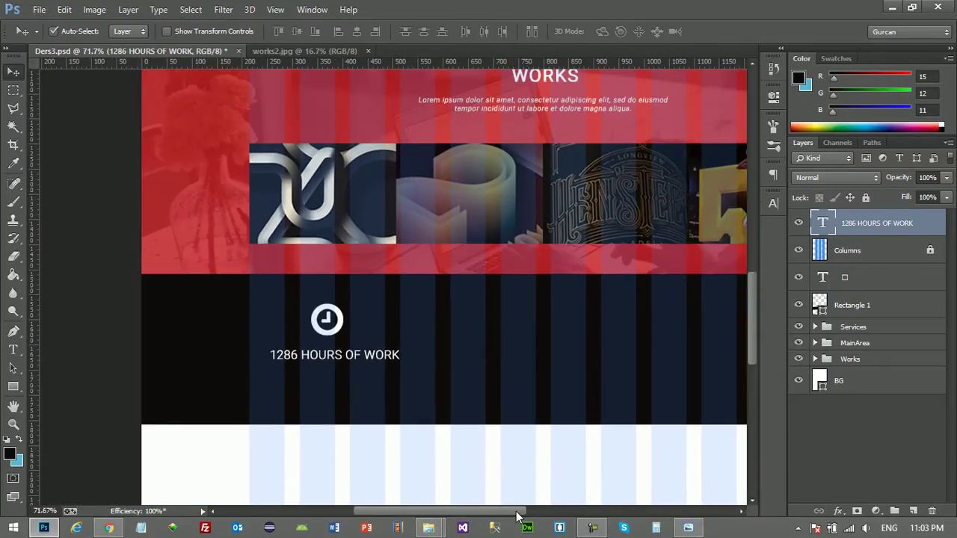
scroll(478, 388, "right", 3)
scroll(337, 366, "right", 3)
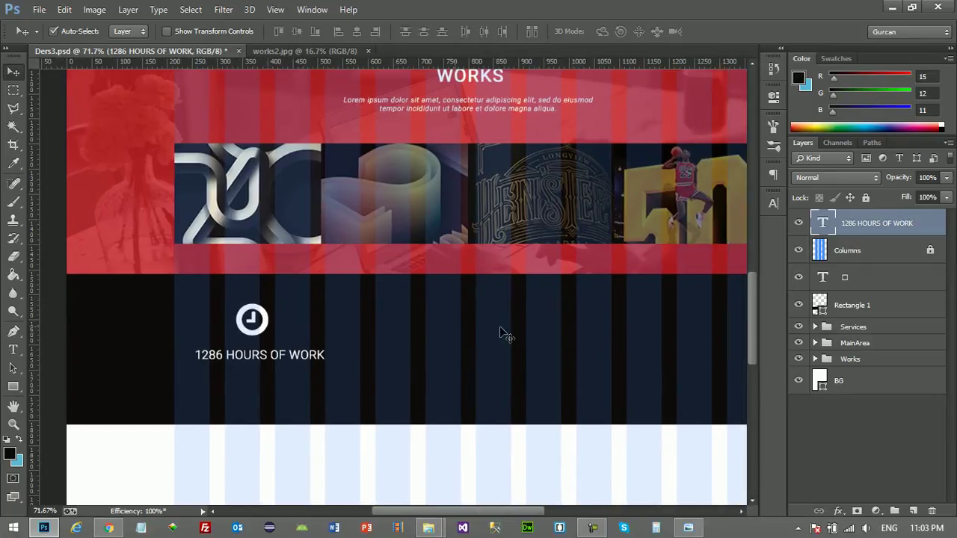
left_click_drag(514, 513, 523, 513)
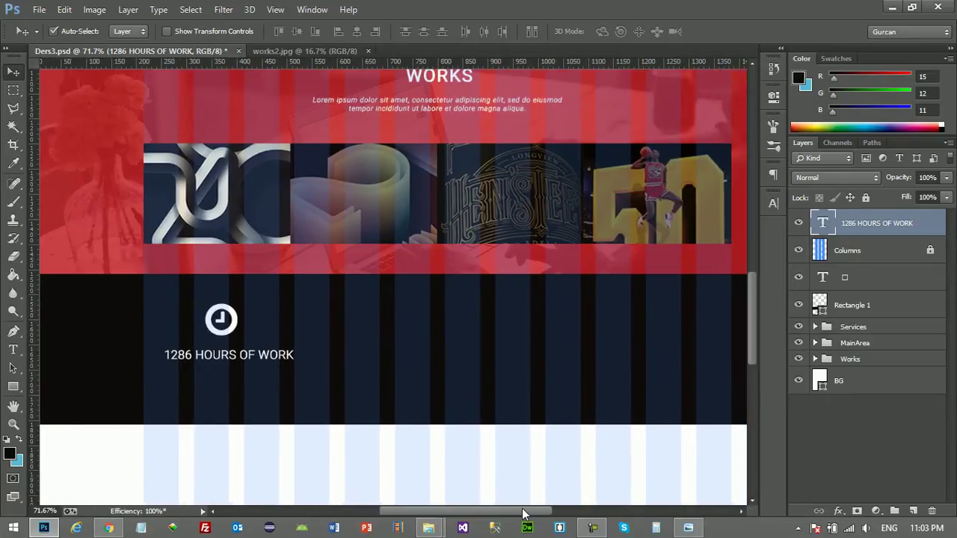
left_click(687, 528)
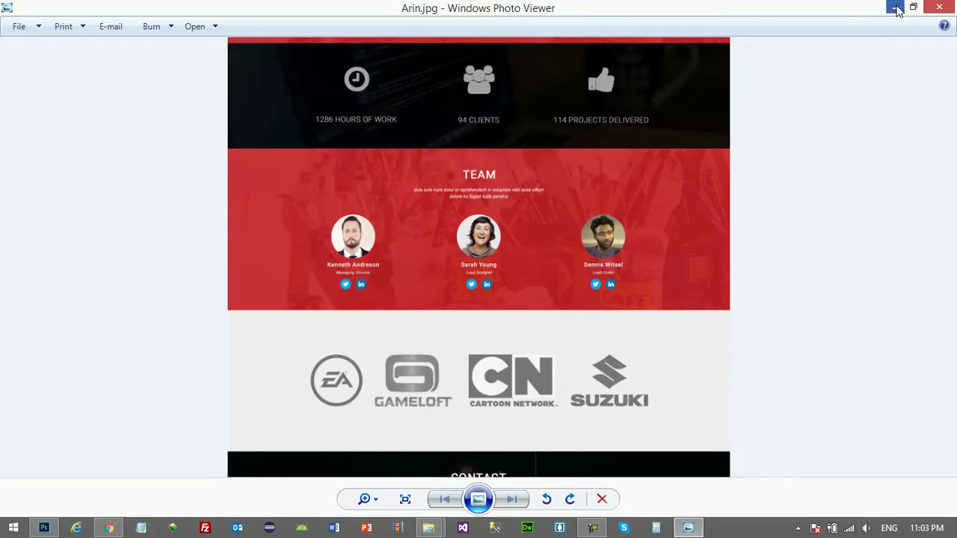
left_click(894, 8)
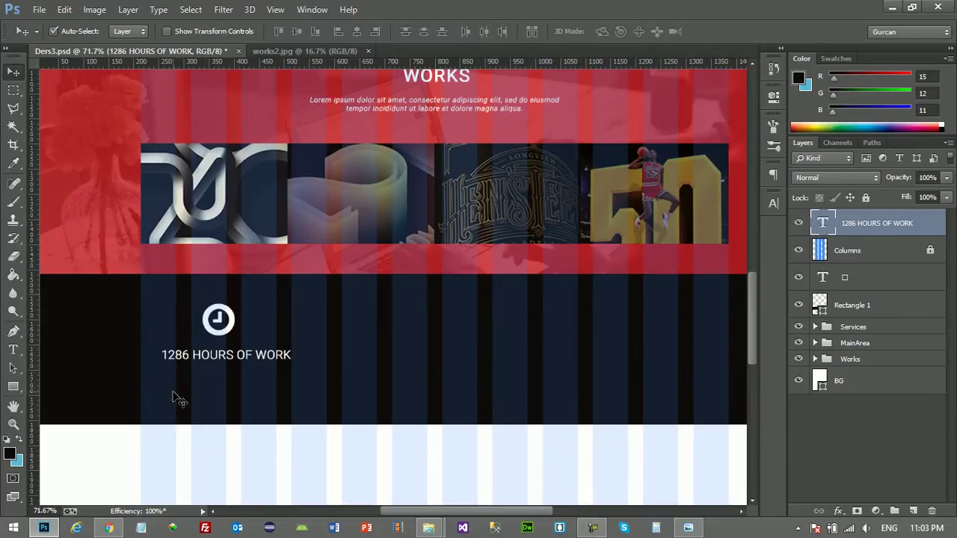
Draw a 340 px wide marquee strip and select both the clock and count layers.
scroll(180, 400, "up", 2)
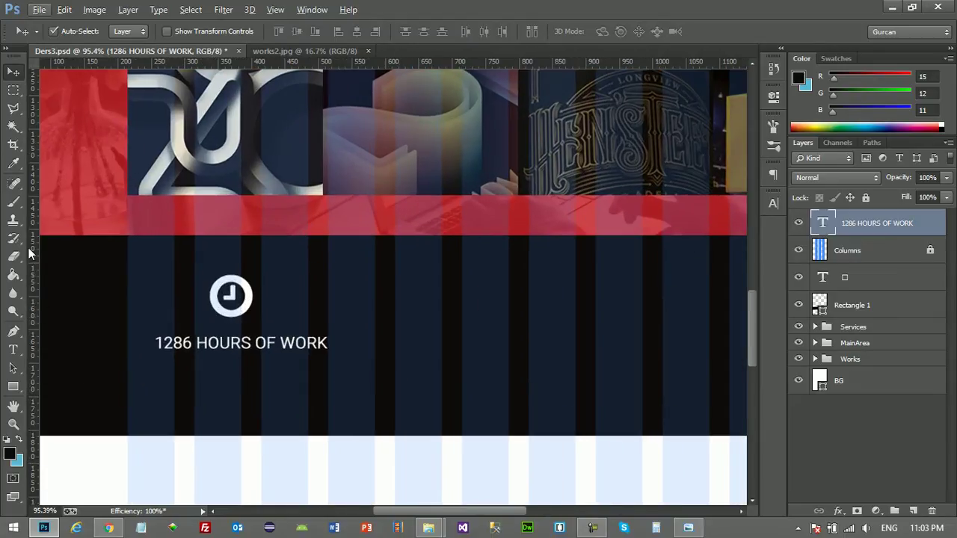
left_click(13, 90)
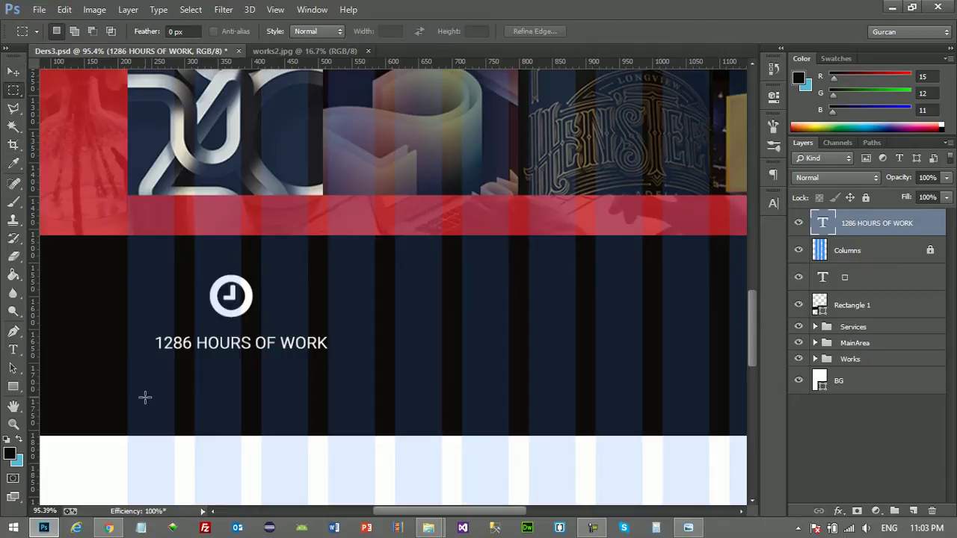
scroll(145, 397, "up", 2)
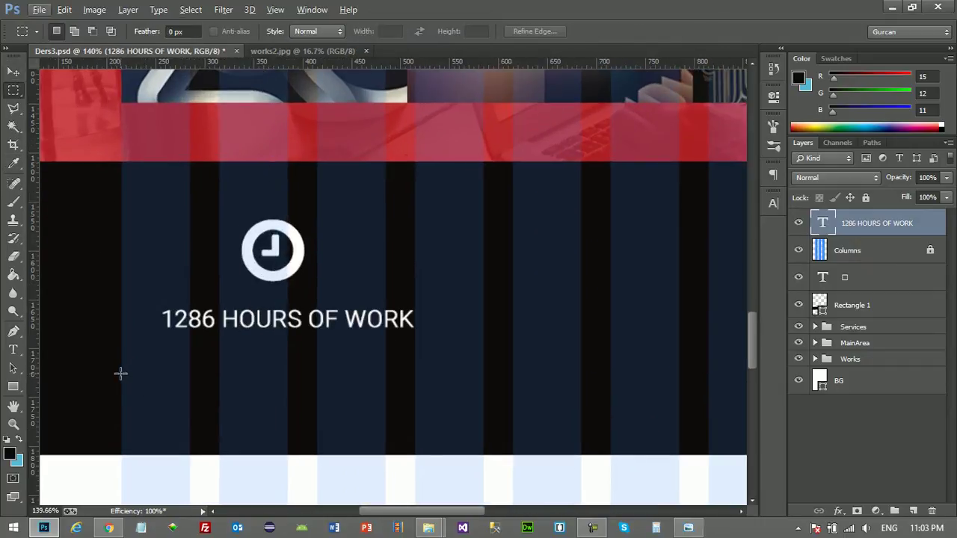
left_click_drag(122, 374, 482, 393)
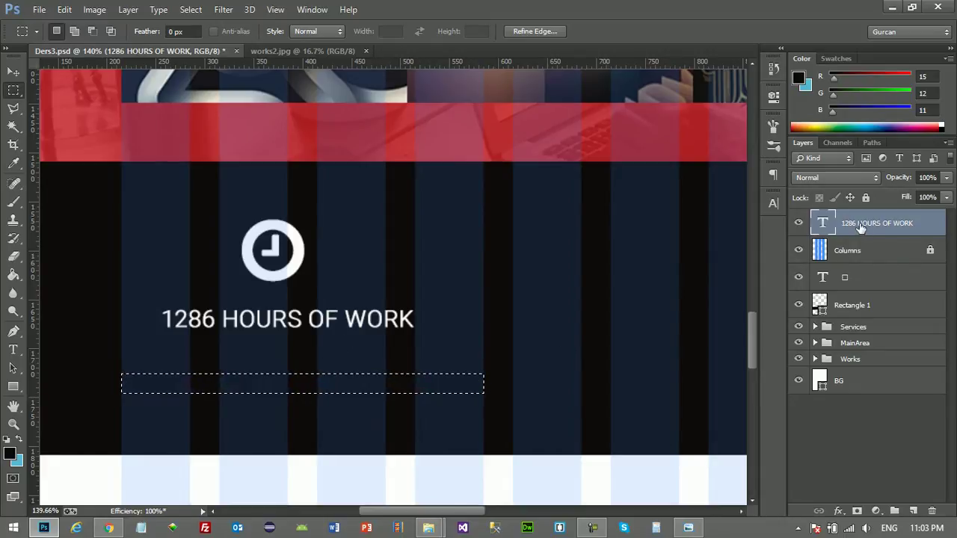
left_click(867, 282, "ctrl")
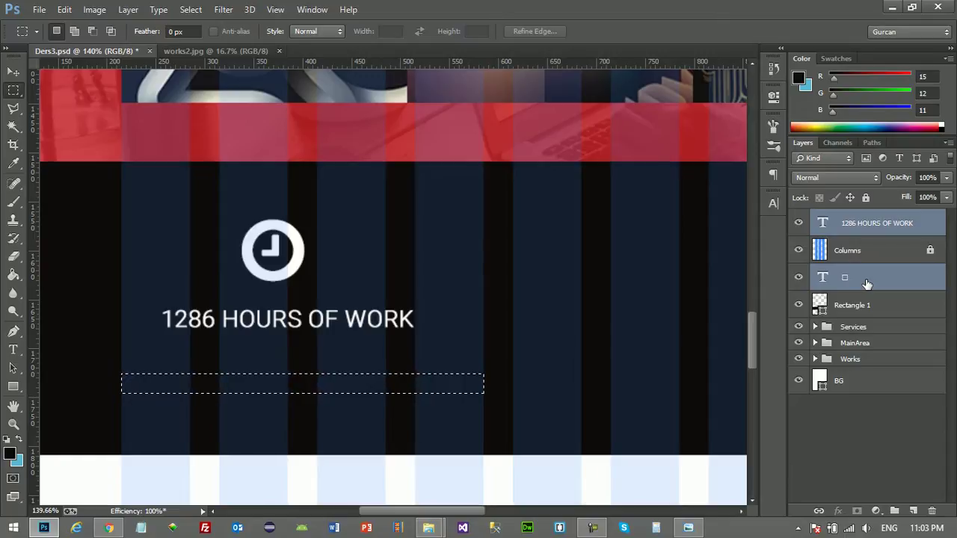
Align both layers' horizontal centres to the strip, then clear the selection.
left_click(15, 73)
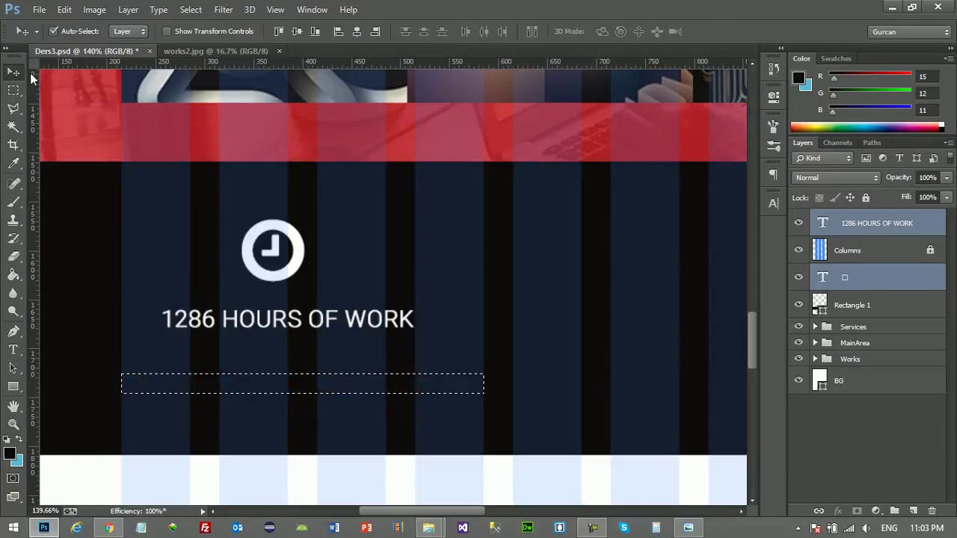
left_click(358, 32)
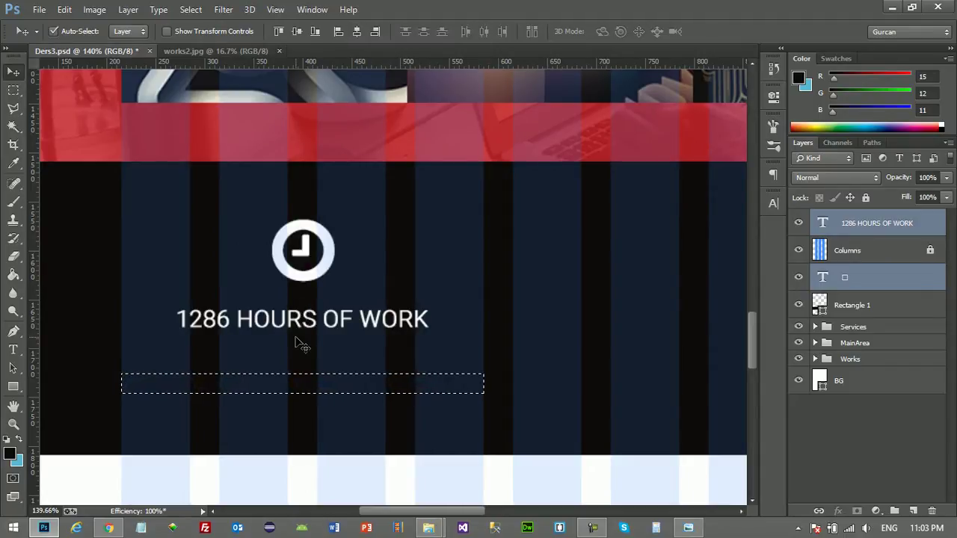
left_click(15, 90)
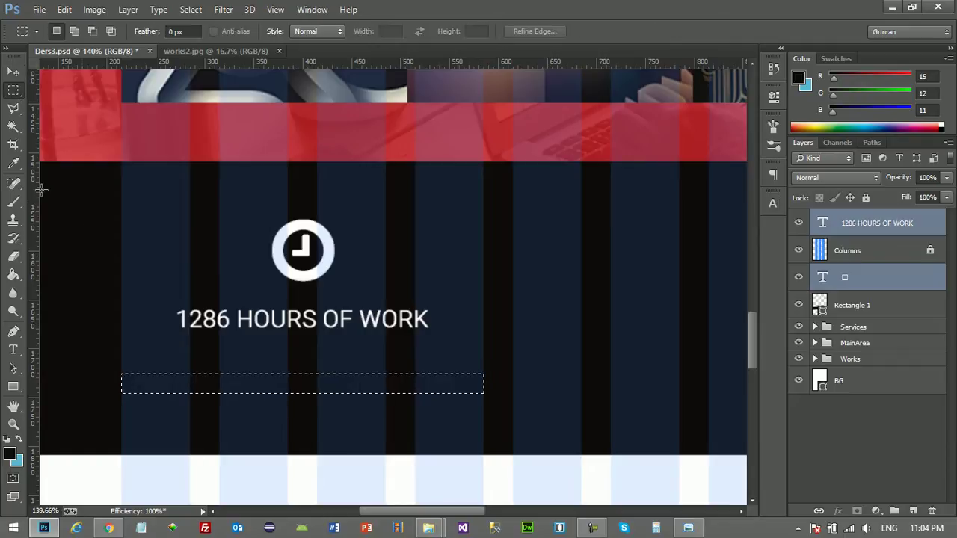
left_click(85, 232)
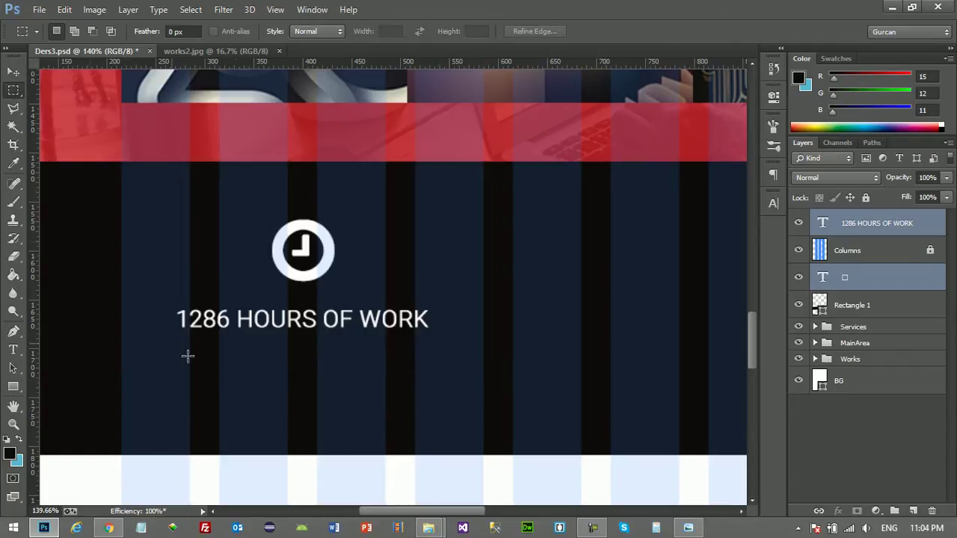
scroll(303, 367, "down", 1)
scroll(303, 368, "down", 1)
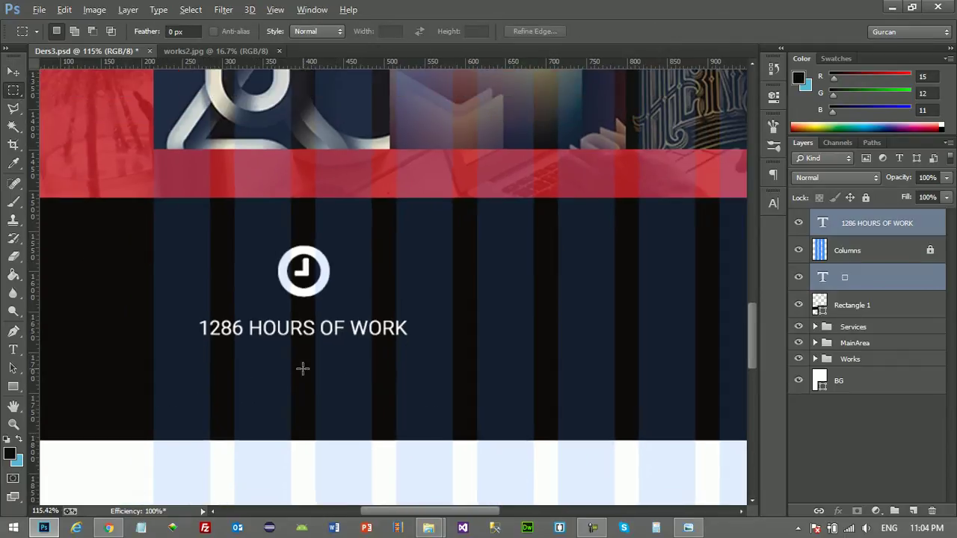
scroll(303, 368, "down", 1)
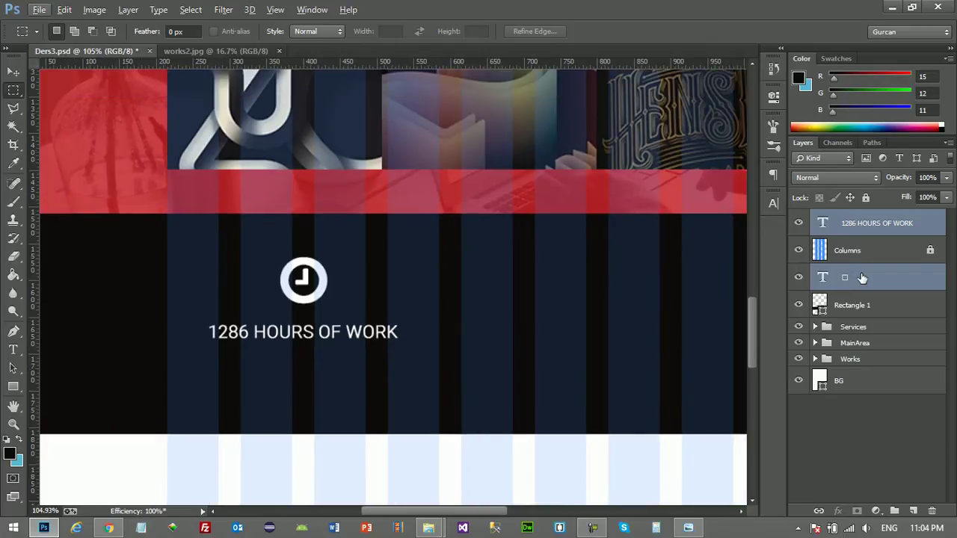
Rename Rectangle 1 to 'blackbg' and the icon layer to 'clock'.
left_click_drag(863, 223, 857, 224)
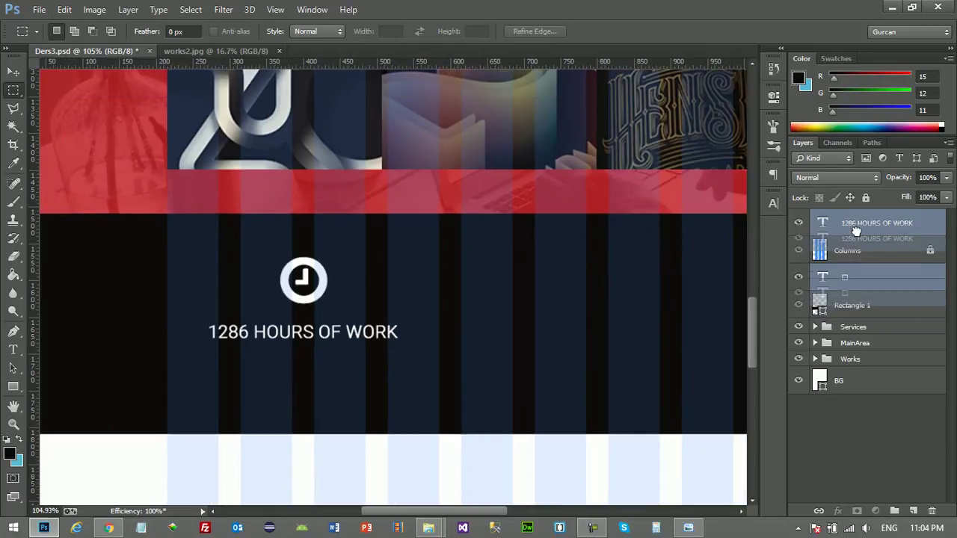
left_click(897, 305)
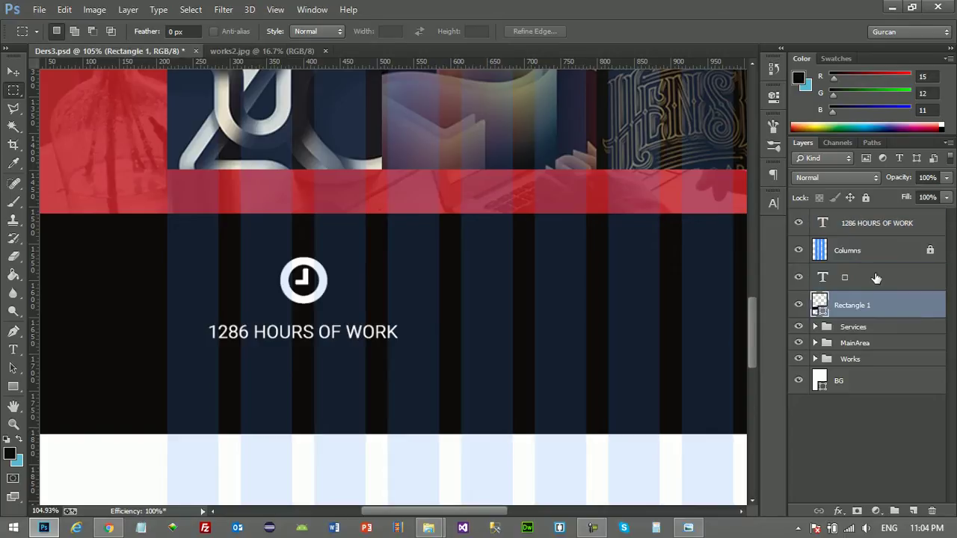
double_click(859, 306)
type("black")
type("bg")
left_click(849, 278)
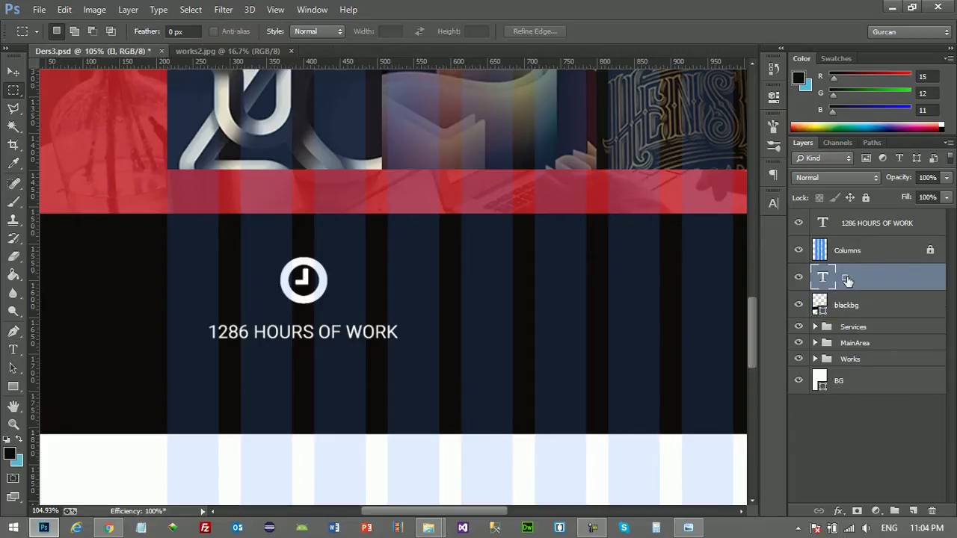
double_click(847, 280)
type("ou")
key("Return")
Move the count text below Columns and group it with the clock layer.
left_click(881, 301)
left_click(865, 280)
left_click_drag(864, 226, 856, 265)
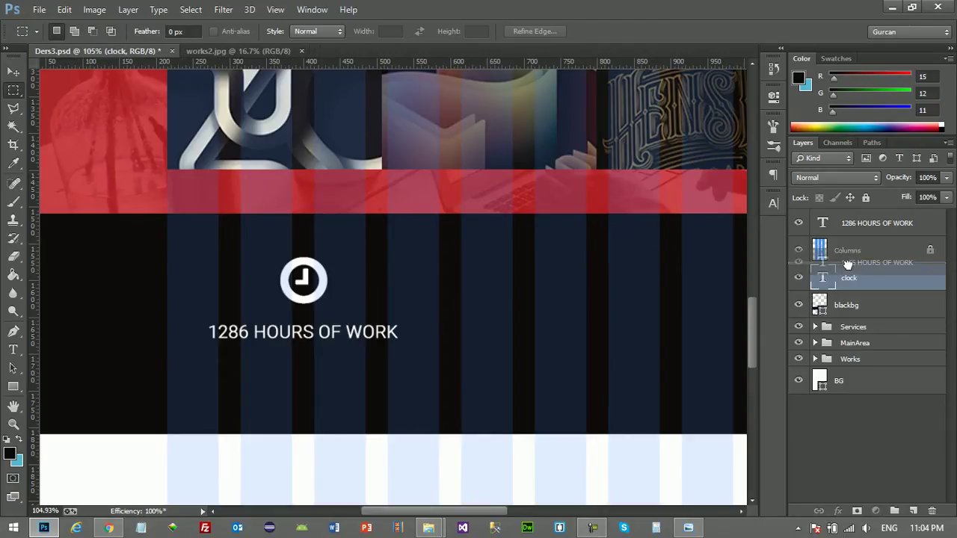
left_click(863, 281)
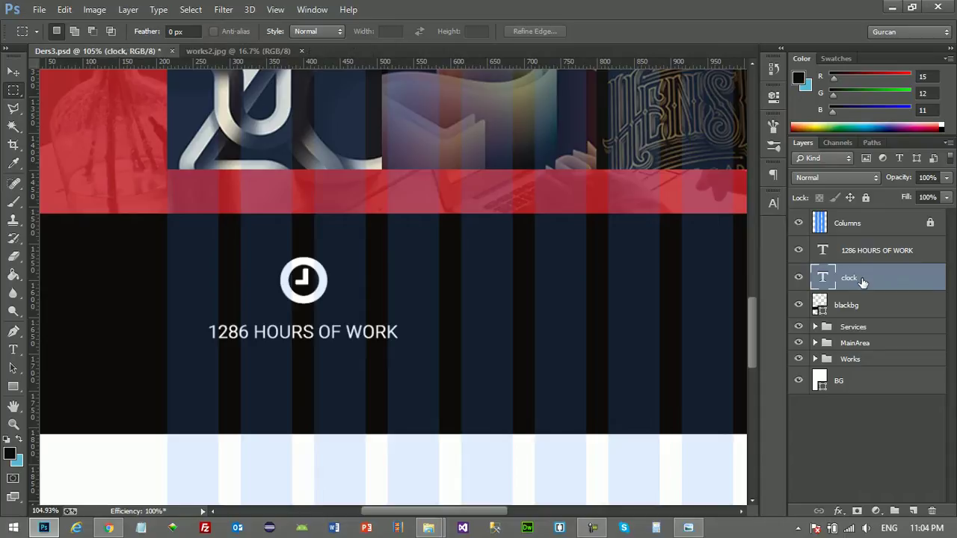
left_click(863, 257, "ctrl")
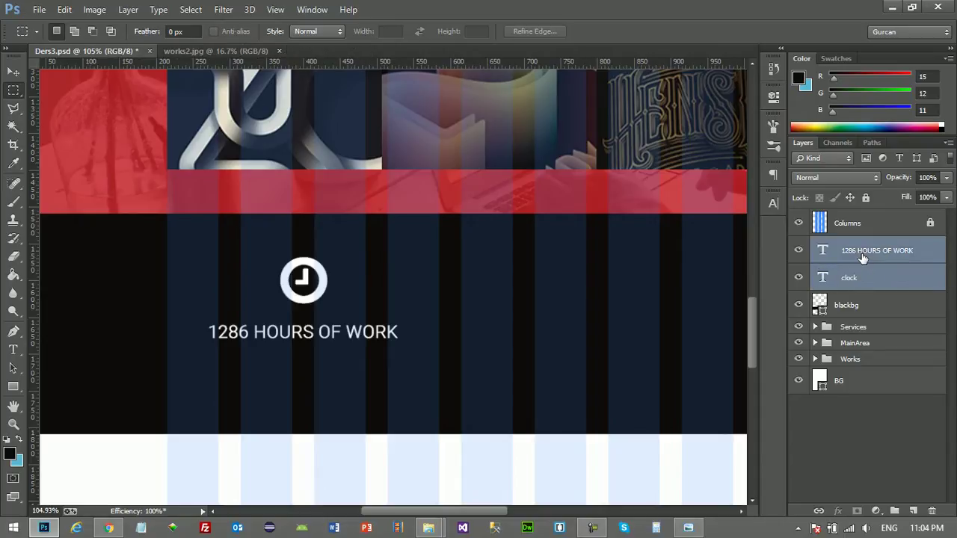
key("ctrl+g")
Name the new group 'clock'.
double_click(855, 245)
type("clock")
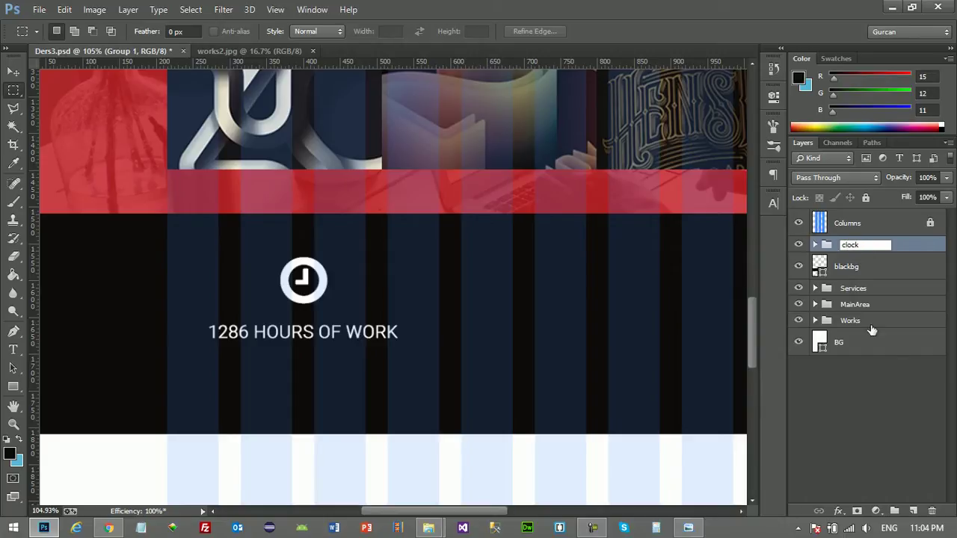
left_click(883, 372)
left_click(848, 247)
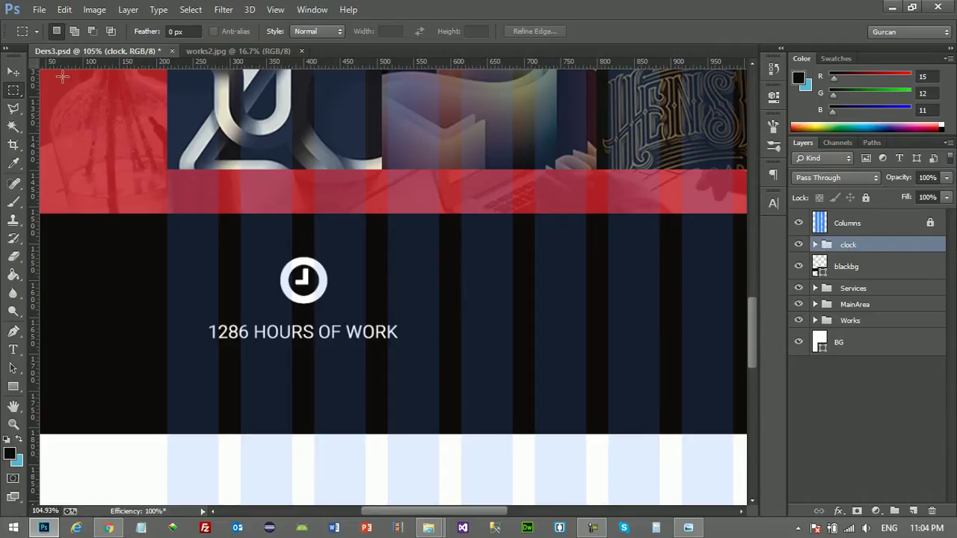
left_click(15, 72)
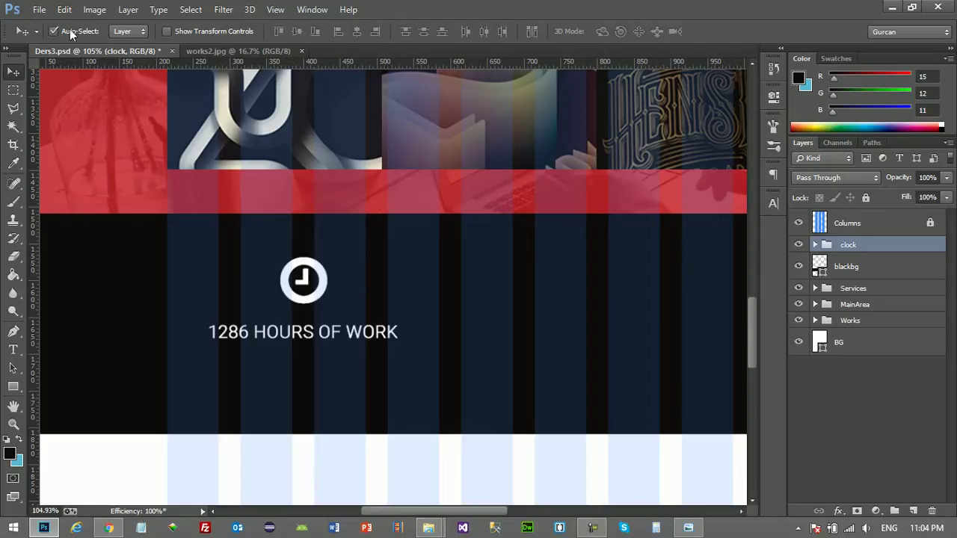
Set the Move tool's Auto-Select to Group and dismiss the no-layers-selected error.
left_click(132, 34)
left_click(126, 42)
left_click(321, 299)
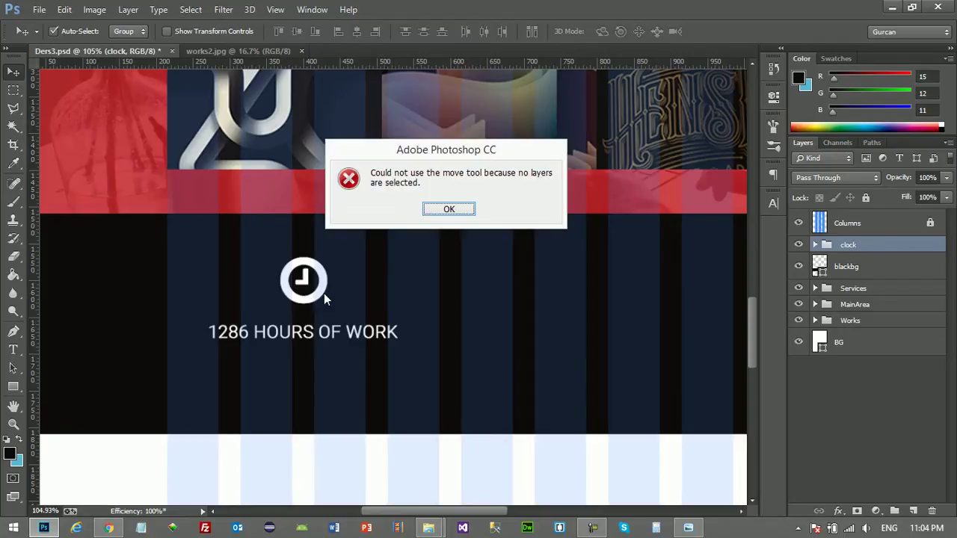
left_click(446, 210)
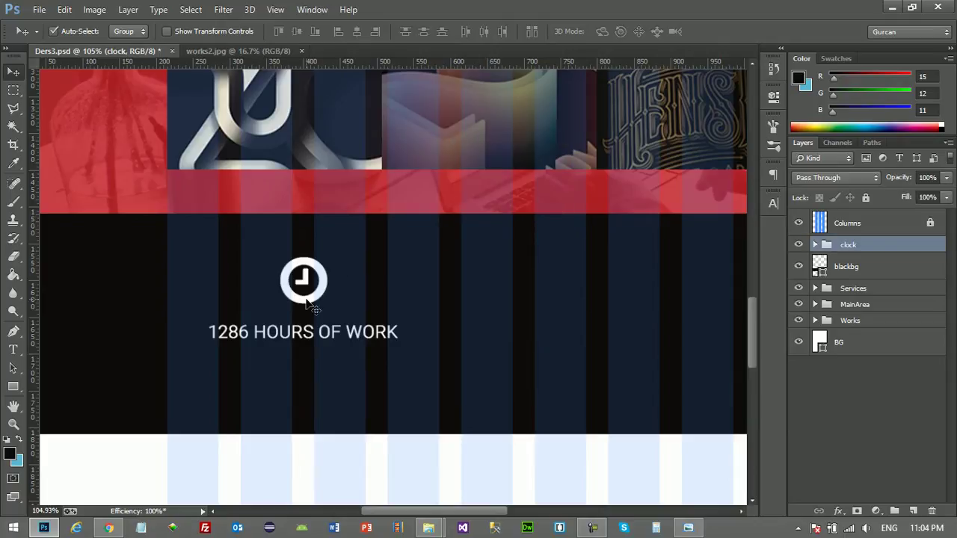
Duplicate the clock icon and count as a 'clock copy' group placed 383 px right of the original.
left_click_drag(306, 302, 514, 302)
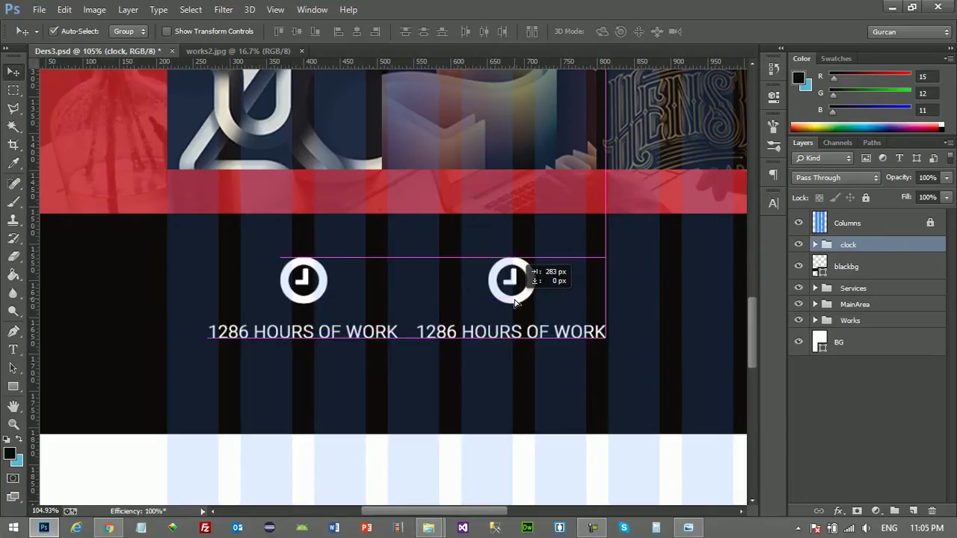
left_click_drag(515, 302, 589, 304)
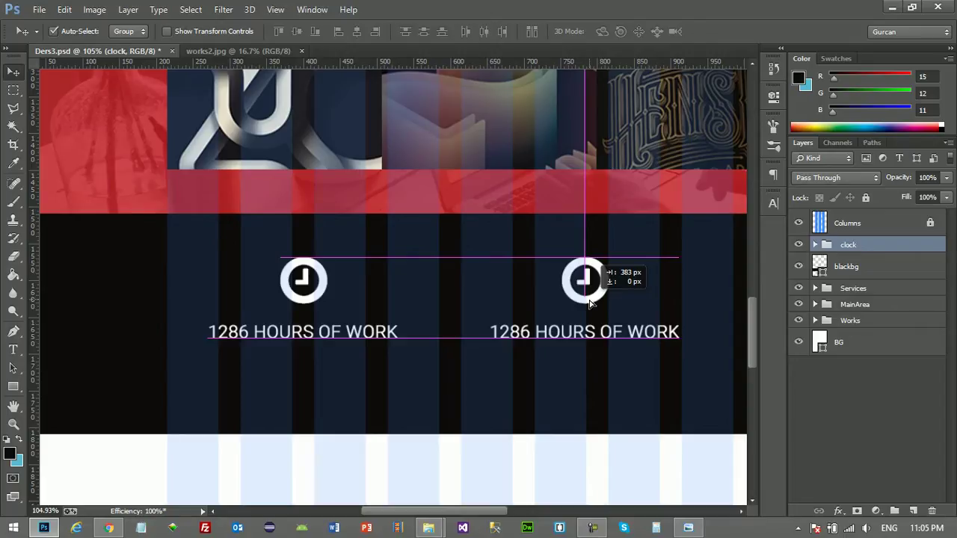
left_click_drag(589, 304, 589, 304)
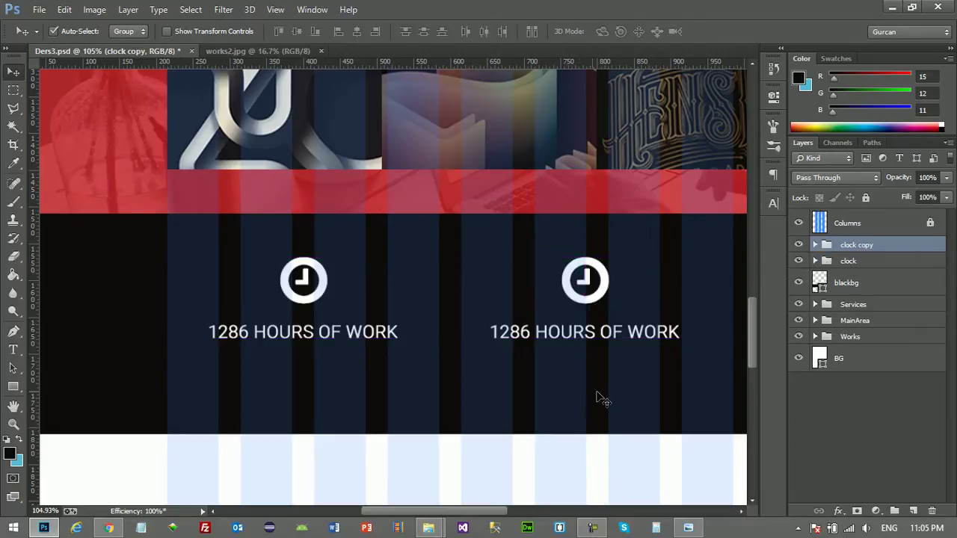
Compare the layout with the Arin.jpg reference mockup, then minimize it to return to Photoshop.
left_click_drag(494, 506, 527, 509)
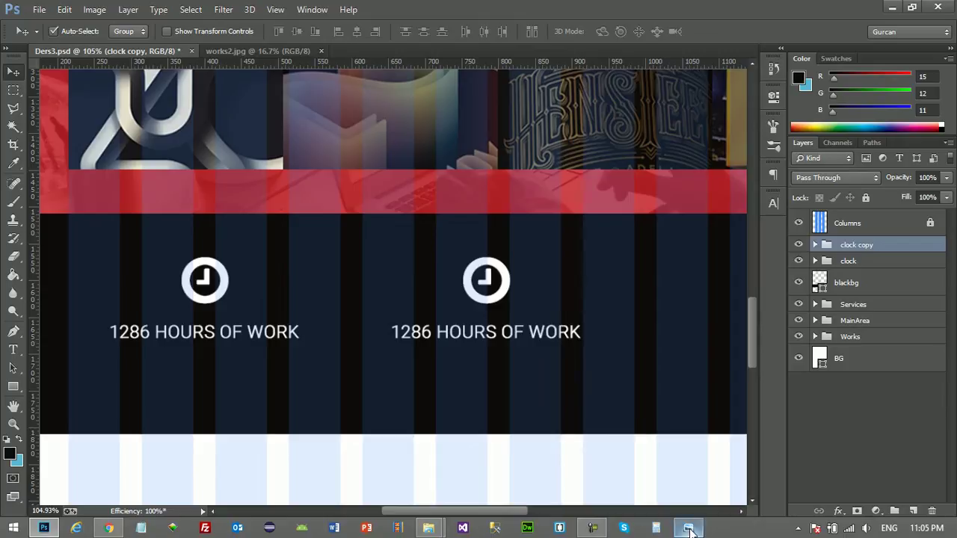
left_click(688, 528)
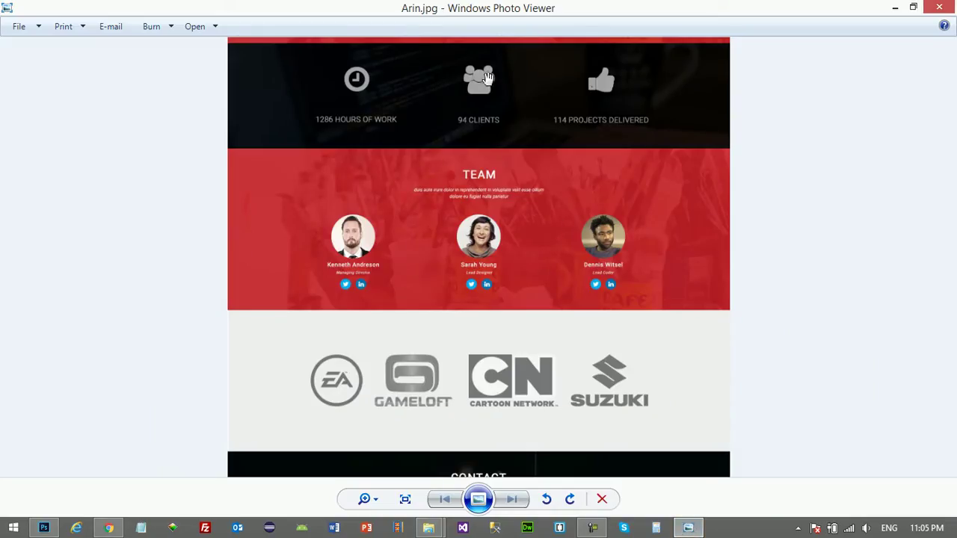
left_click(895, 7)
Search the Font Awesome cheatsheet for 'user' and copy the fa-users glyph.
left_click(108, 528)
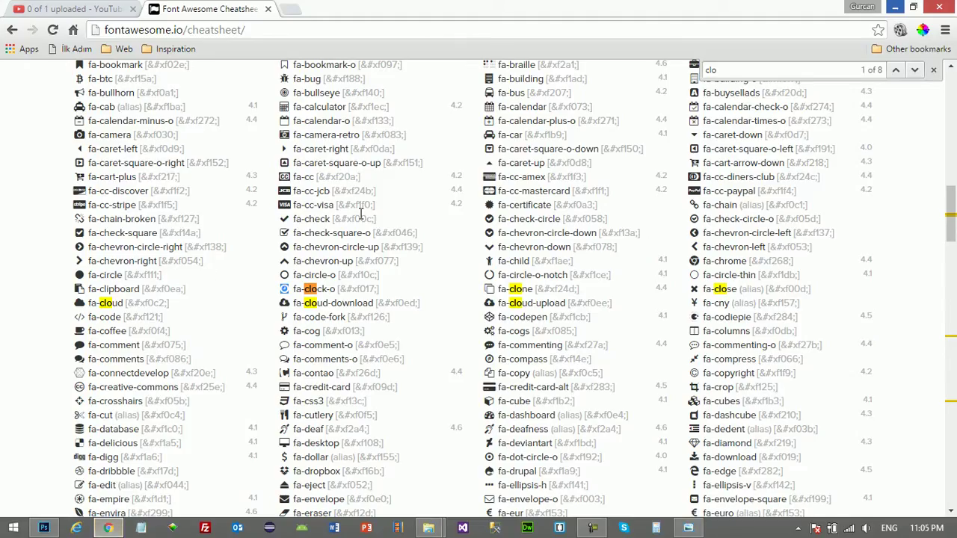
left_click(731, 69)
key("BackSpace")
key("BackSpace")
key("BackSpace")
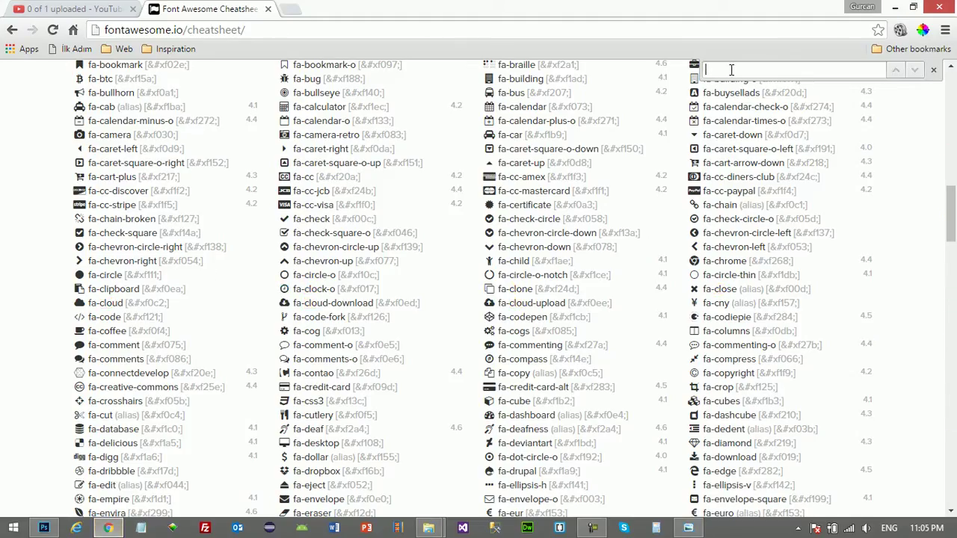
type("user")
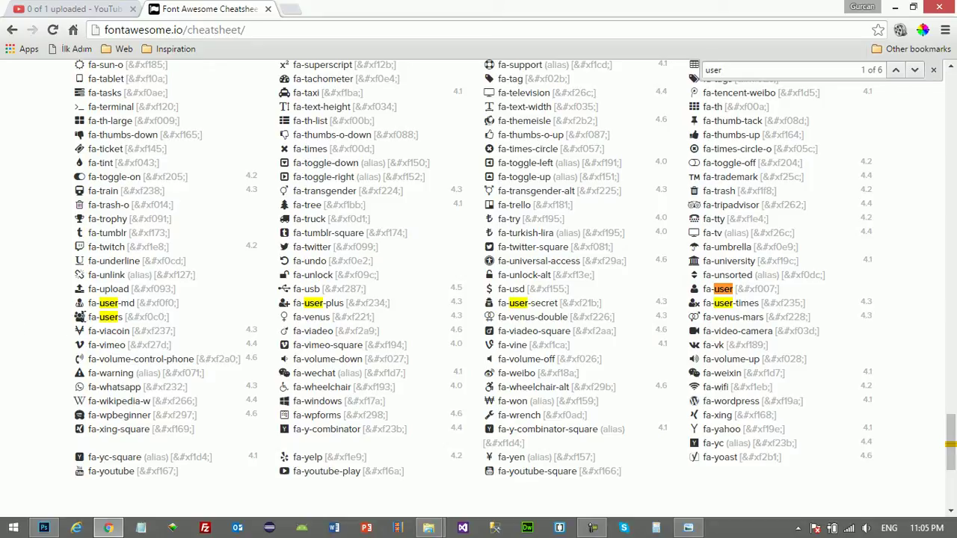
right_click(78, 319)
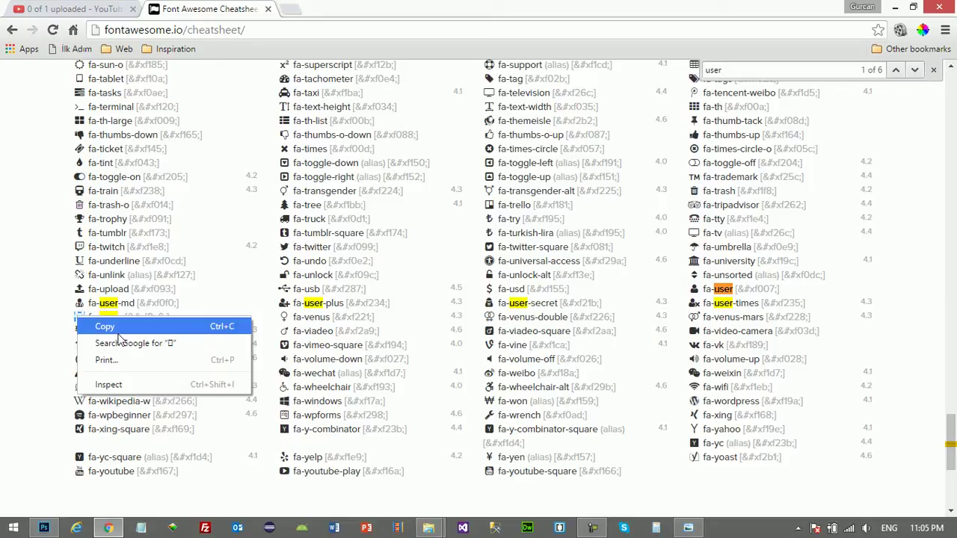
left_click(118, 332)
Replace the clock glyph in the copied stat block with the pasted fa-users icon.
left_click(44, 528)
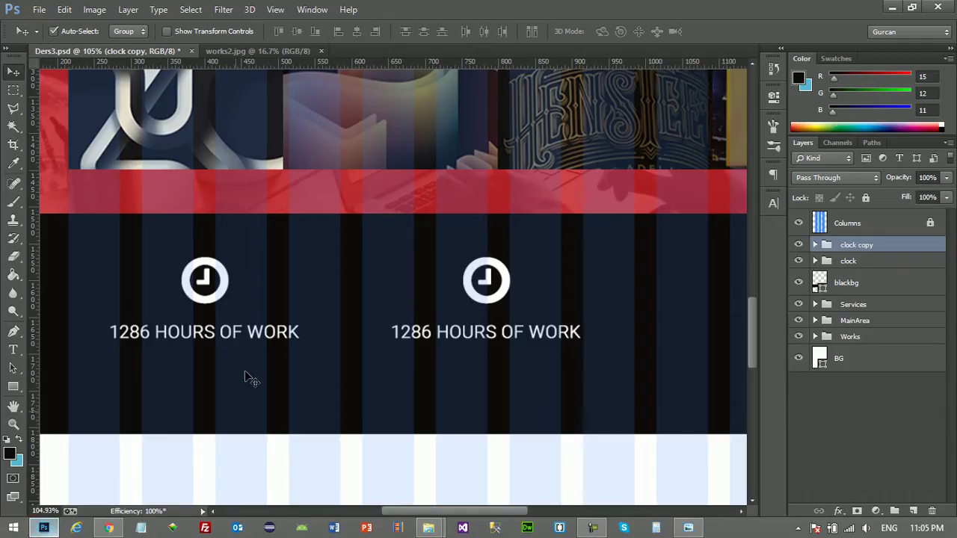
left_click(13, 349)
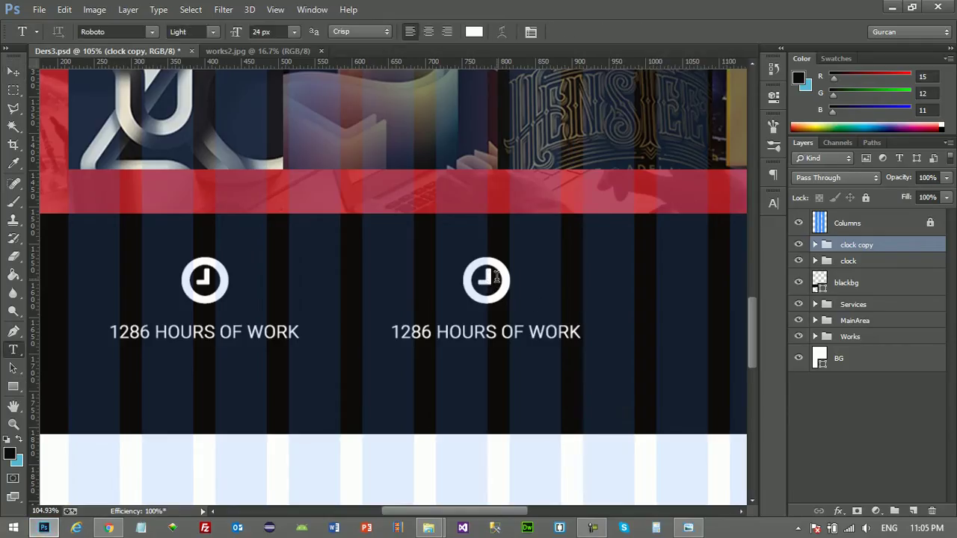
left_click(505, 277)
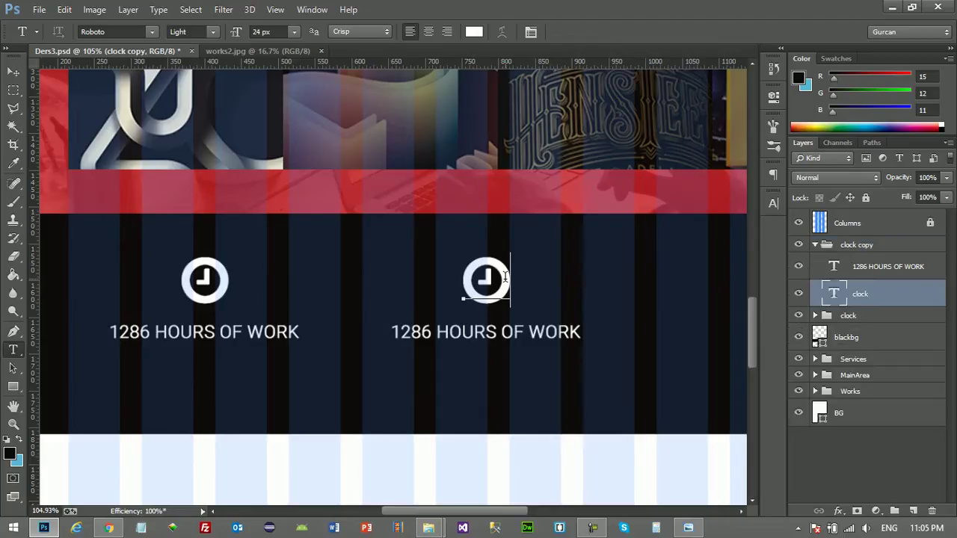
double_click(486, 276)
key("ctrl+v")
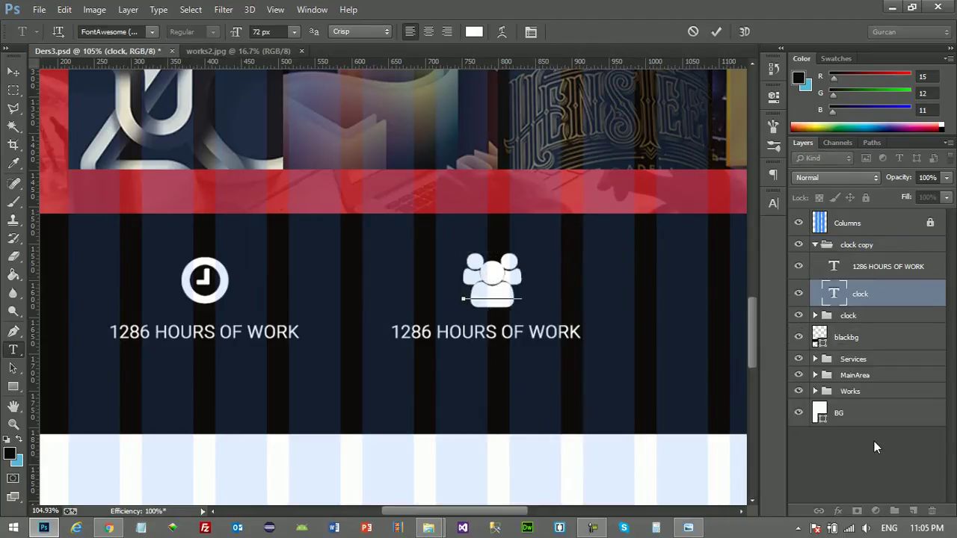
left_click(869, 454)
Rename the icon's text layer and the 'clock copy' group both to 'users'.
left_click(859, 294)
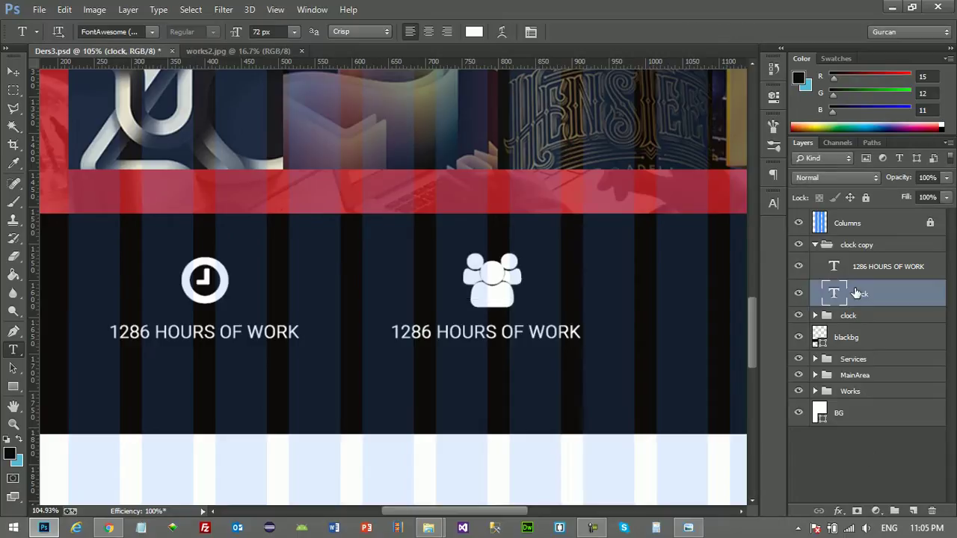
double_click(861, 293)
type("u")
left_click(871, 441)
left_click(817, 244)
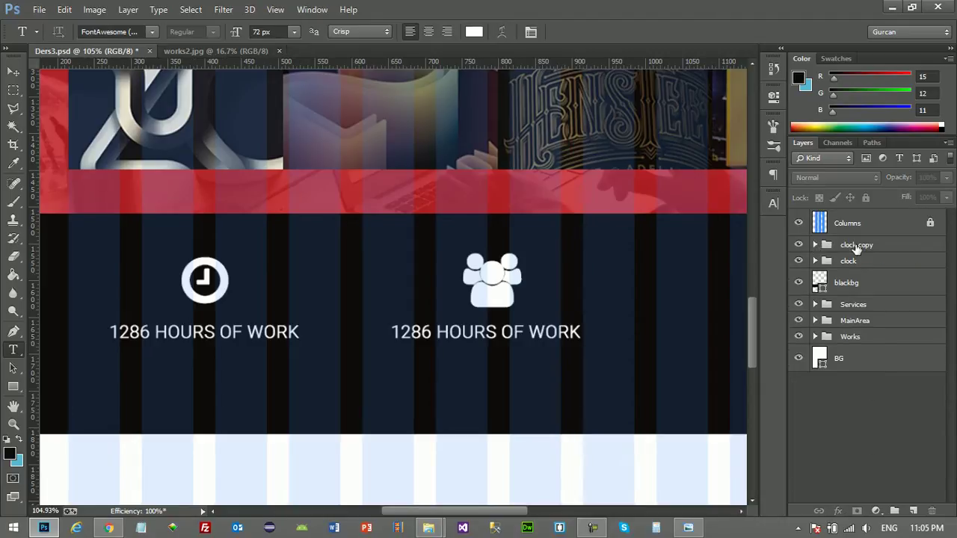
double_click(857, 245)
type("us")
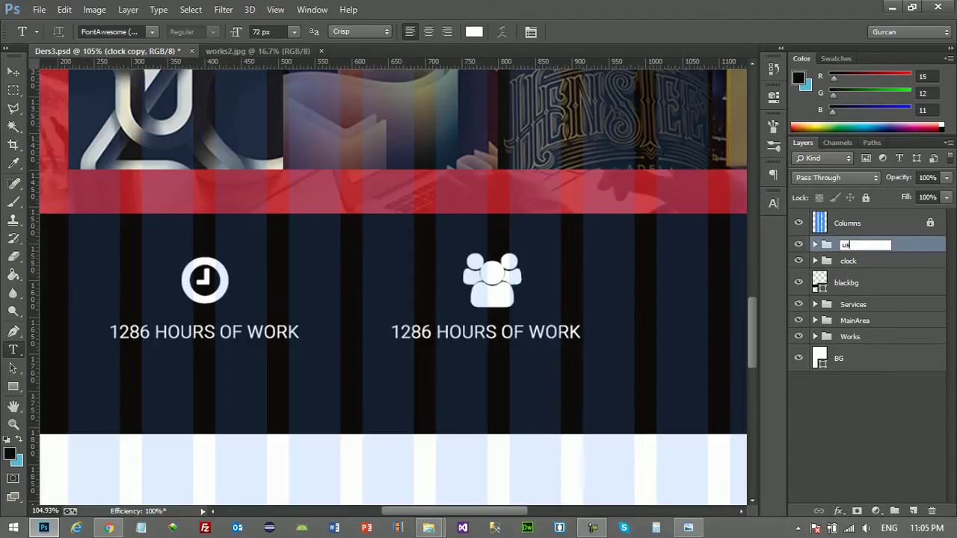
left_click(862, 413)
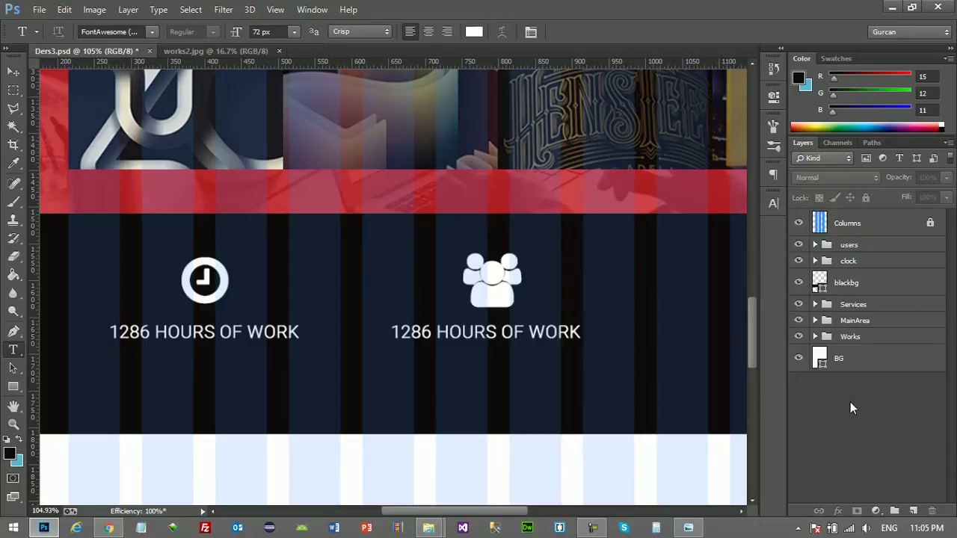
left_click(13, 71)
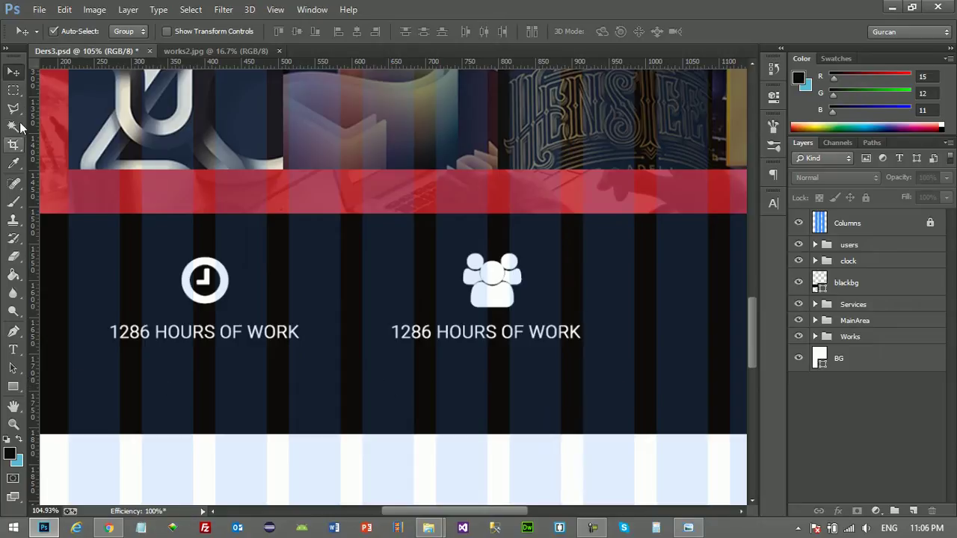
Horizontally centre the users group on a marquee spanning the second stat's column.
left_click(19, 97)
scroll(396, 402, "up", 1)
scroll(400, 403, "up", 2)
left_click_drag(446, 512, 471, 516)
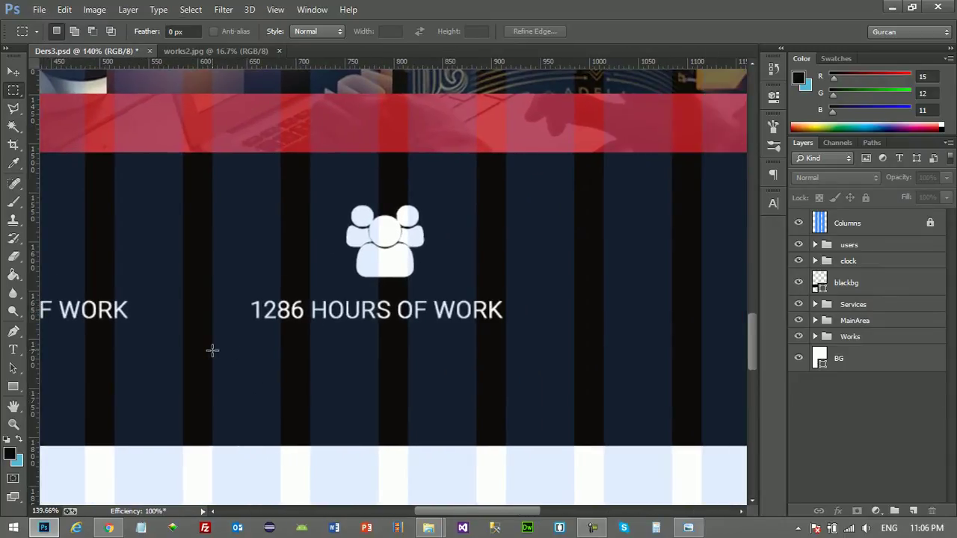
left_click_drag(212, 349, 251, 367)
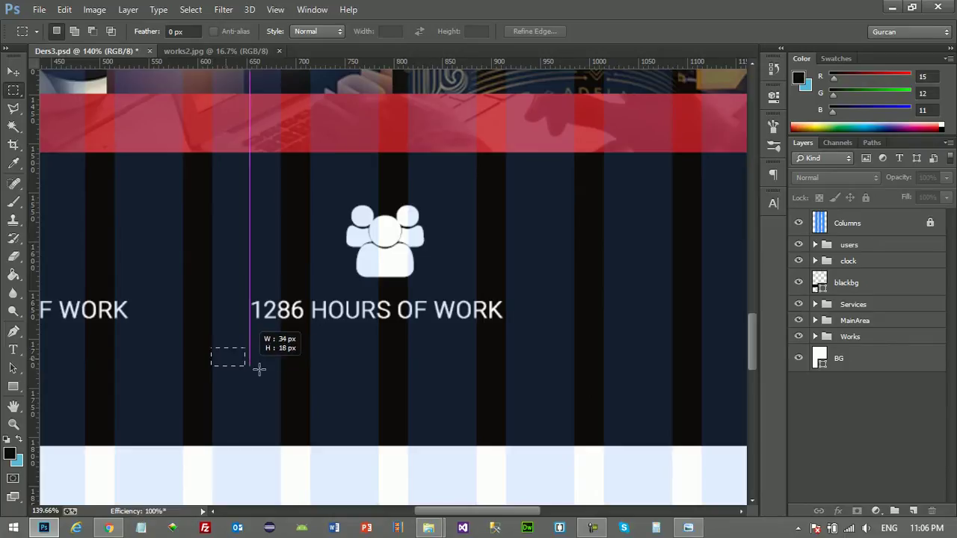
left_click_drag(353, 368, 574, 370)
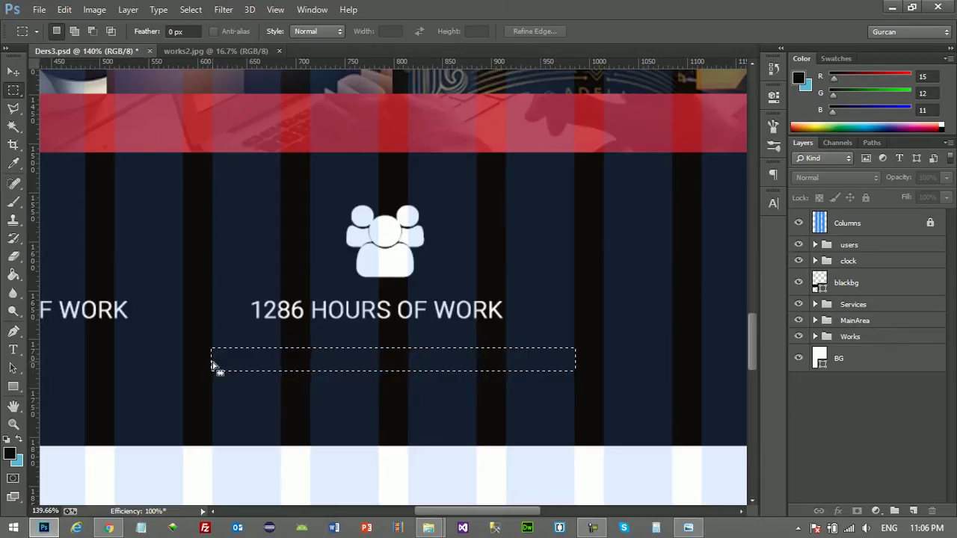
left_click(848, 245)
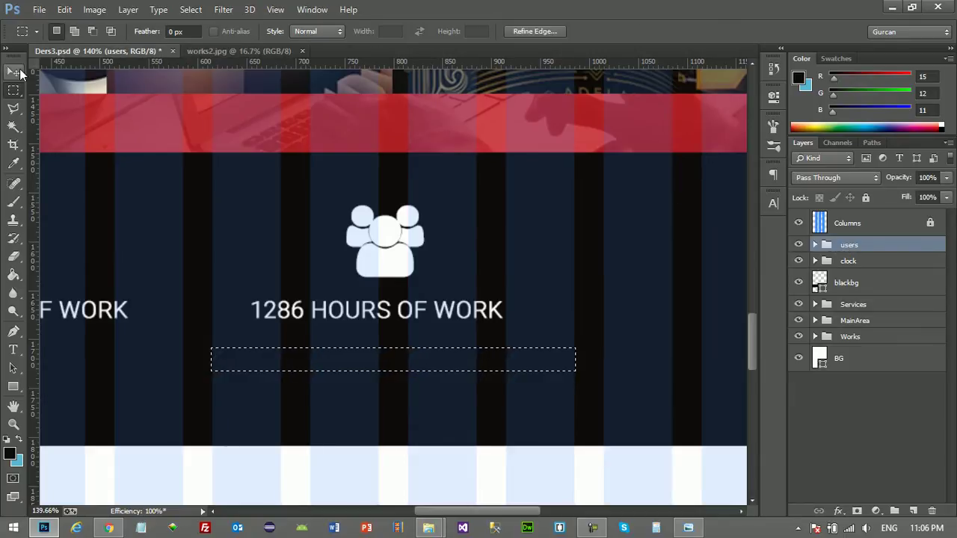
left_click(13, 71)
left_click(357, 32)
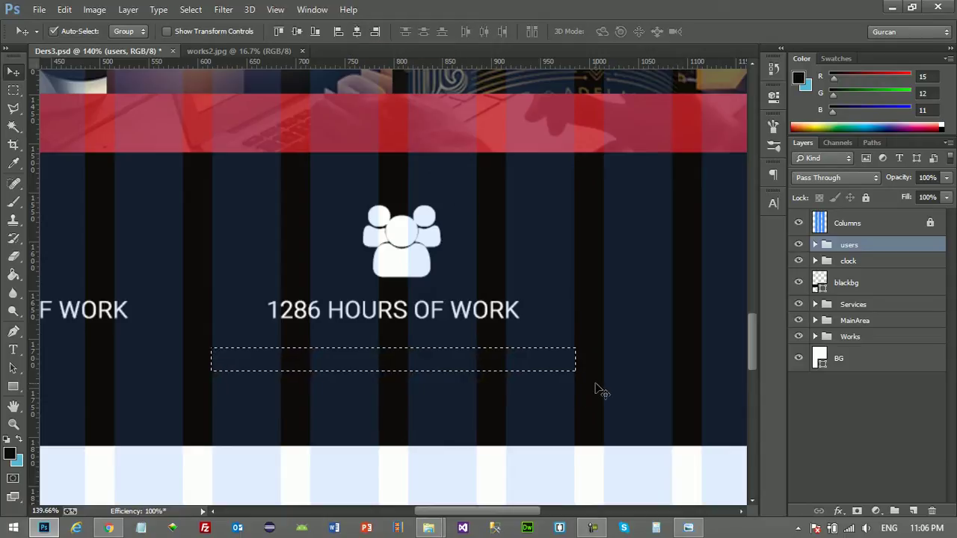
Clear the selection, zoom out, and review the Arin.jpg reference mockup.
left_click(13, 90)
left_click(87, 196)
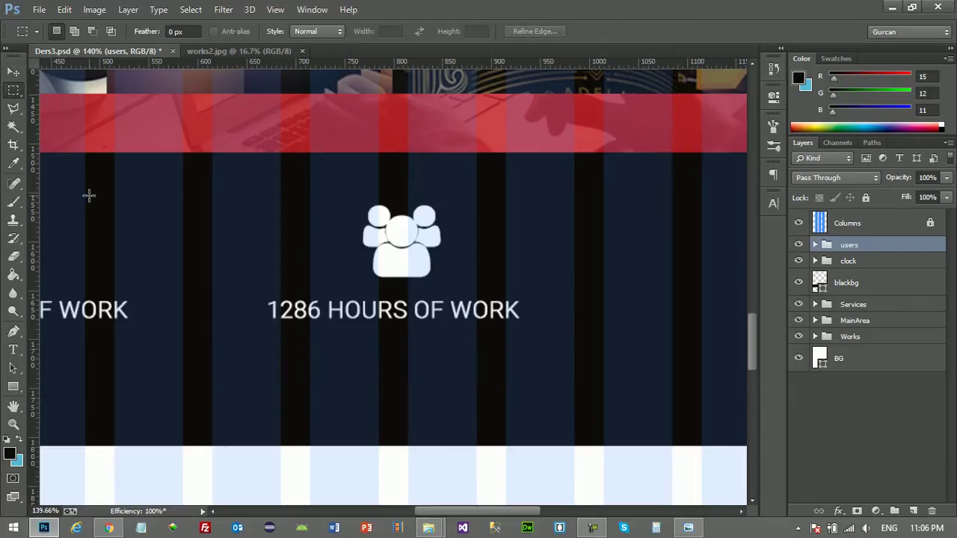
scroll(133, 202, "down", 2)
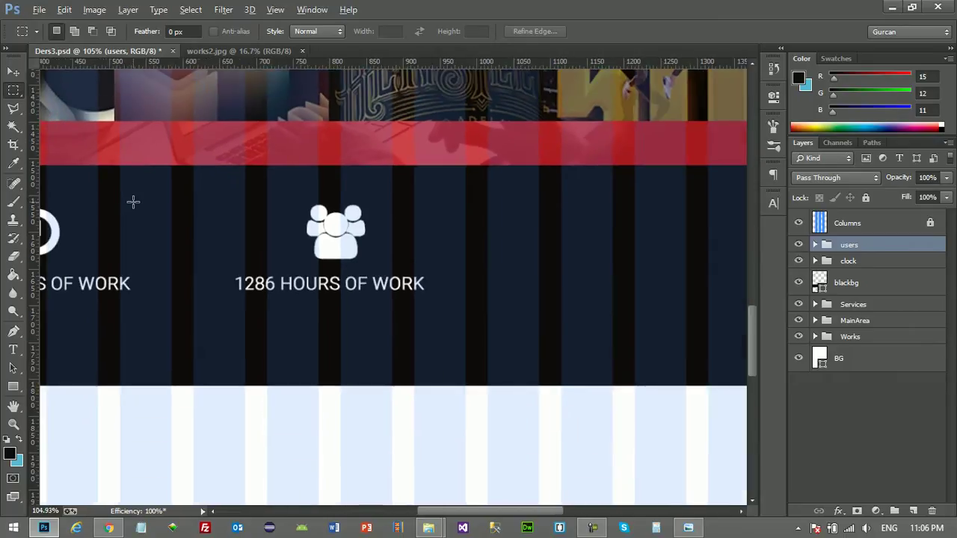
scroll(133, 202, "down", 1)
scroll(133, 202, "down", 1)
scroll(133, 201, "down", 1)
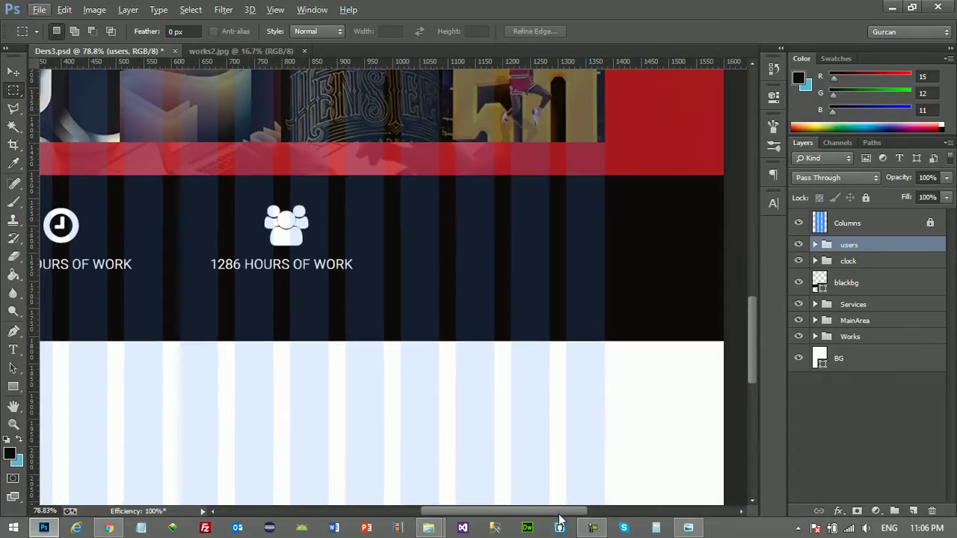
scroll(560, 515, "left", 3)
left_click(682, 529)
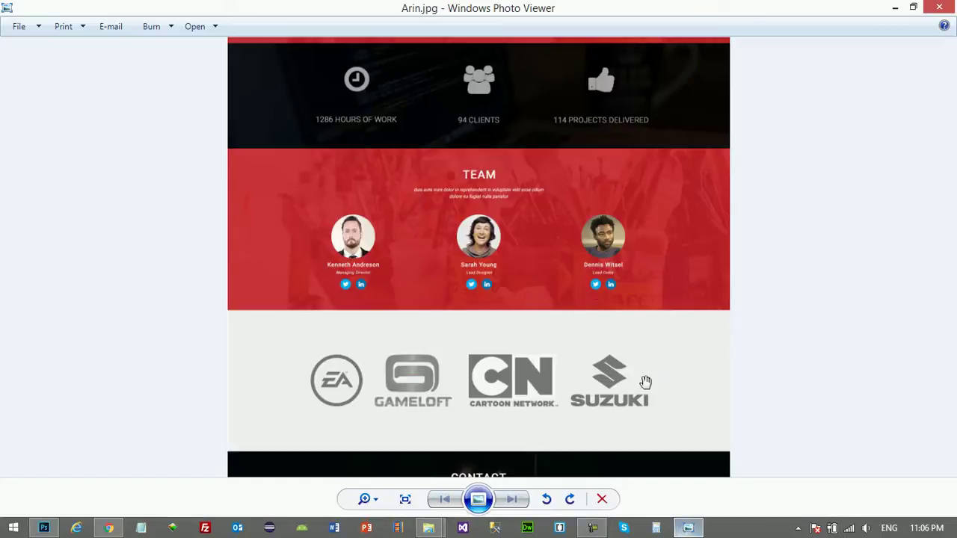
left_click(895, 6)
Change the second stat's caption from HOURS OF WORK to '94 CLIENTS'.
left_click(12, 351)
left_click(413, 264)
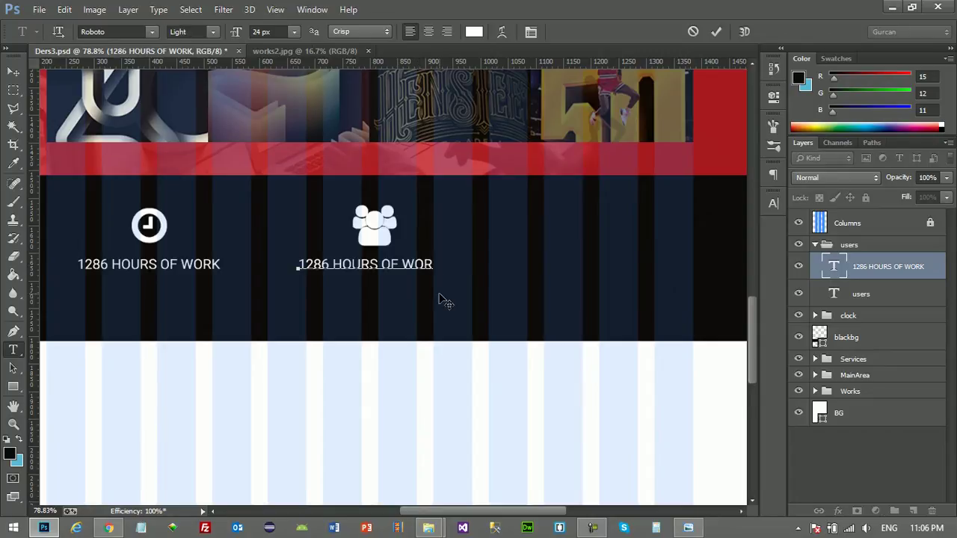
key("BackSpace")
key("BackSpace")
key("BackSpace")
key("BackSpace")
key("BackSpace")
key("BackSpace")
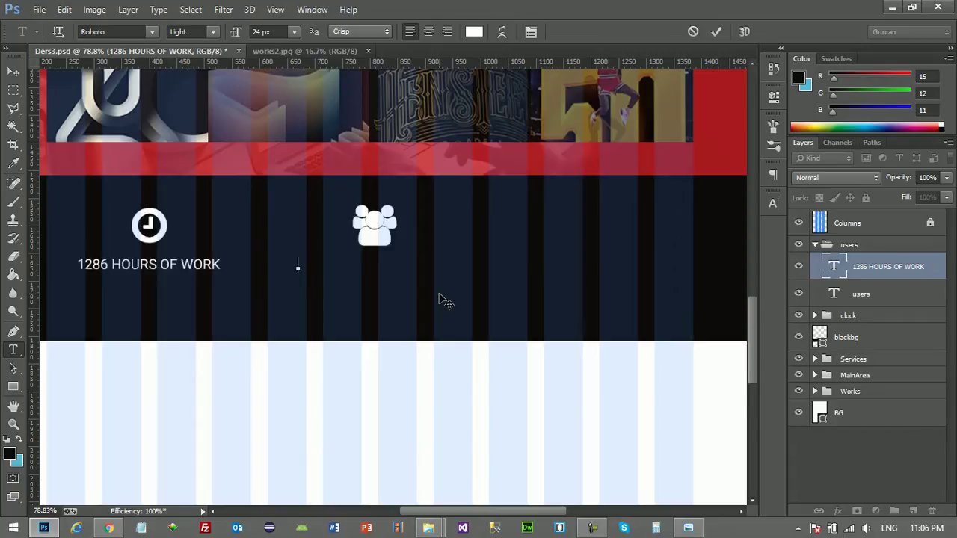
type("94CLIENTS")
left_click(14, 73)
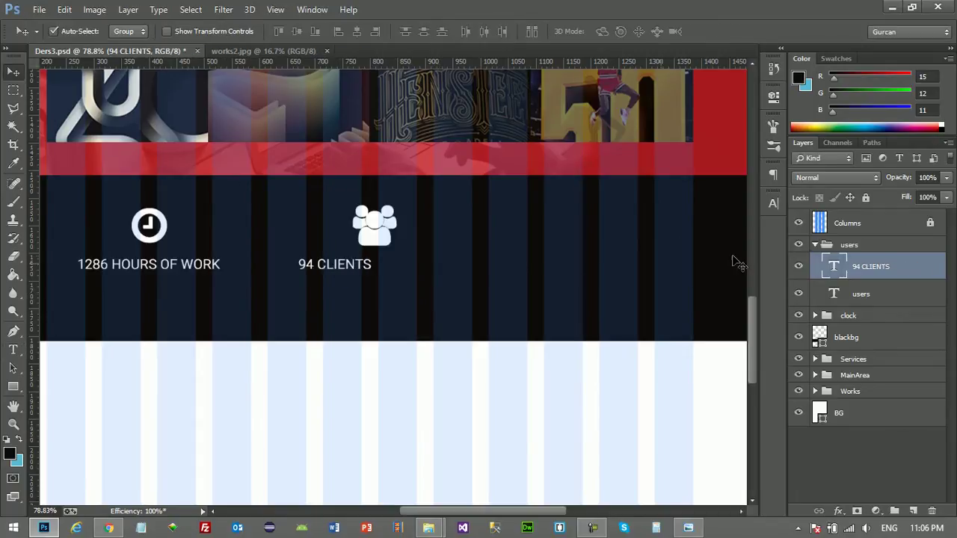
Centre the 94 CLIENTS caption with the users icon and collapse the users group.
left_click(867, 294, "shift")
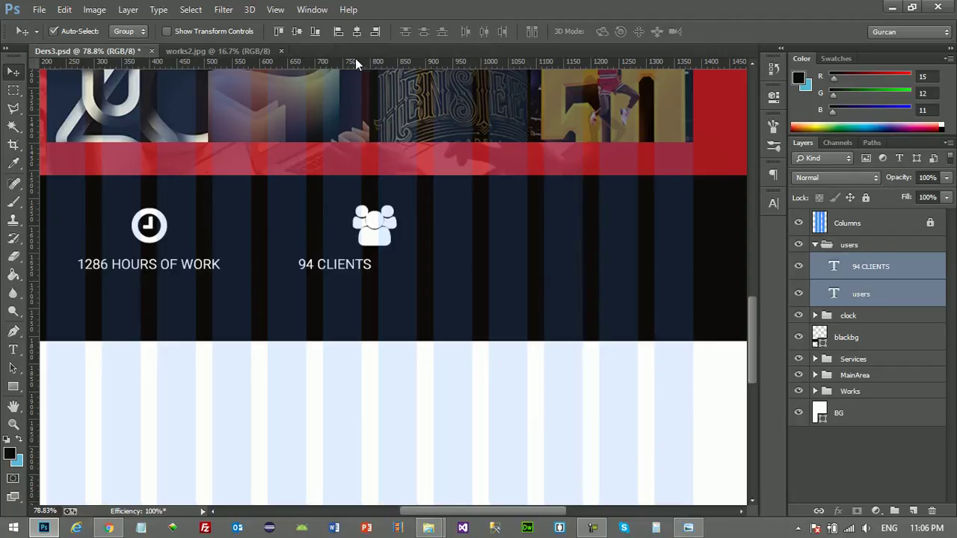
left_click(357, 32)
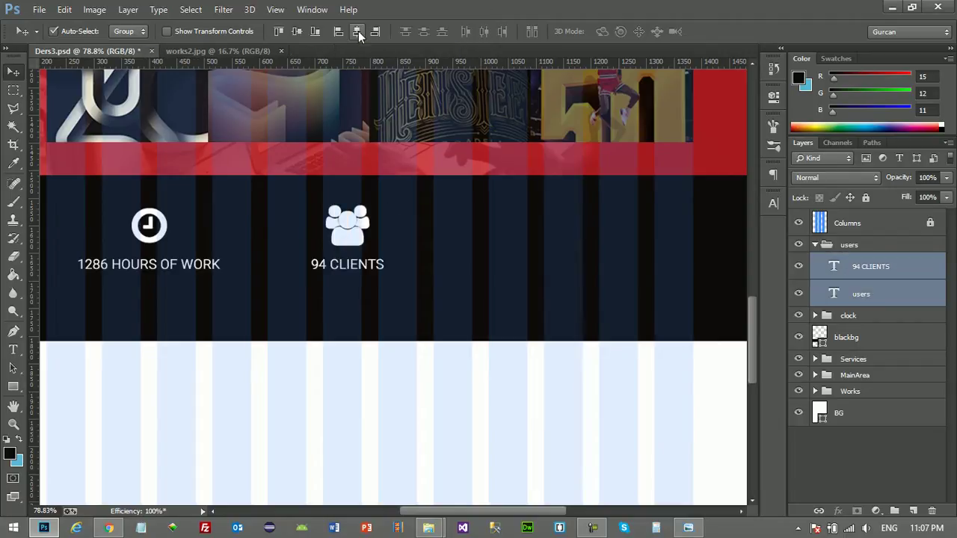
left_click(884, 449)
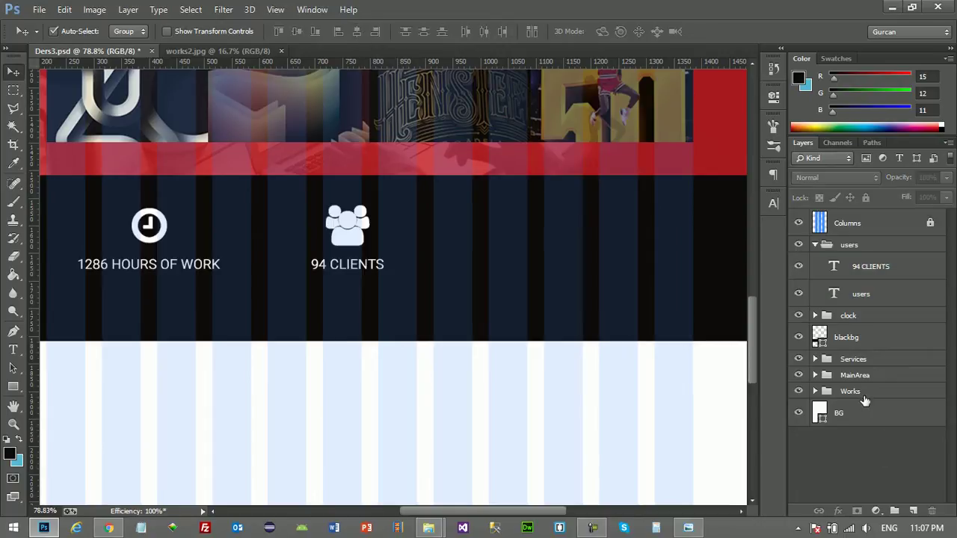
left_click(817, 245)
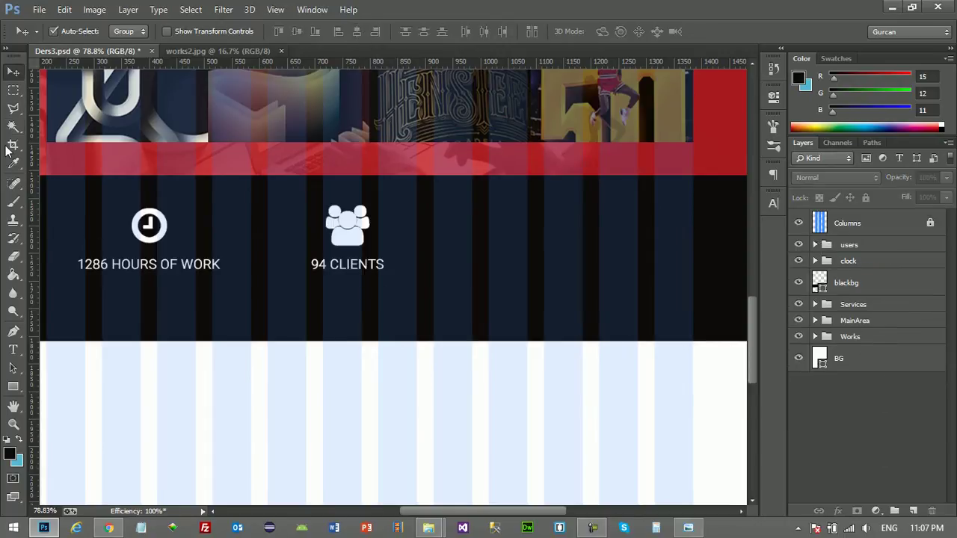
Horizontally centre the users group on a marquee strip spanning the columns under 94 CLIENTS.
left_click(13, 90)
scroll(318, 312, "up", 1, "alt")
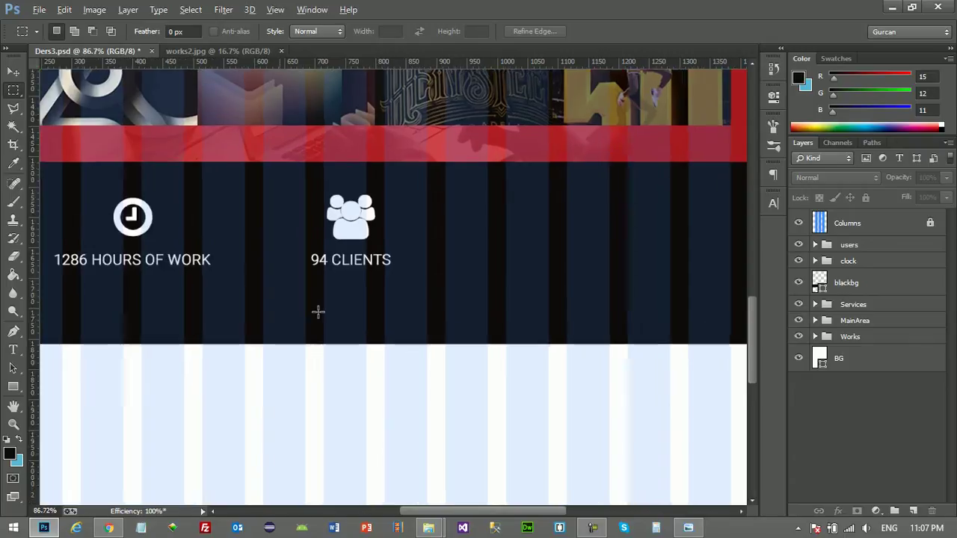
scroll(318, 311, "up", 2, "alt")
key("alt")
scroll(292, 301, "up", 2, "alt")
scroll(299, 302, "up", 1, "alt")
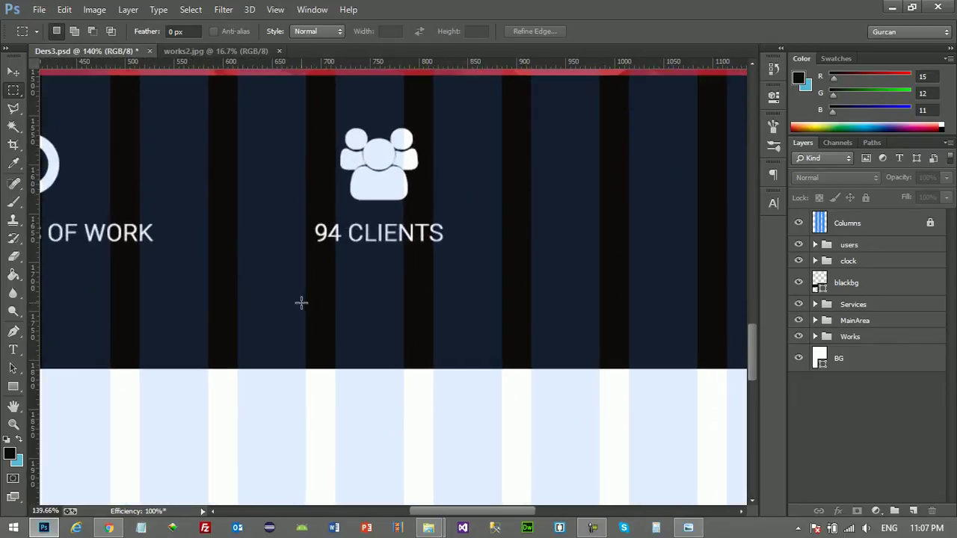
left_click_drag(236, 272, 596, 291)
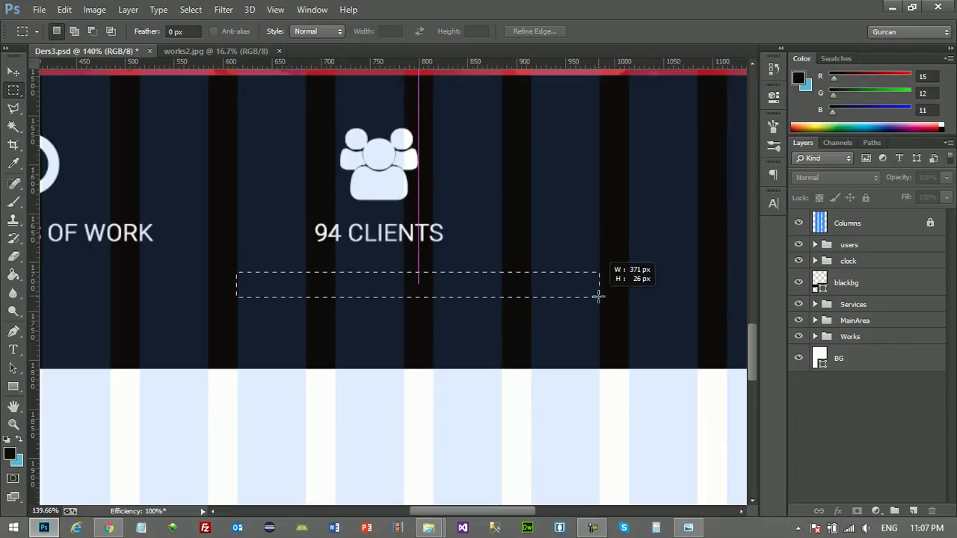
left_click_drag(595, 291, 598, 298)
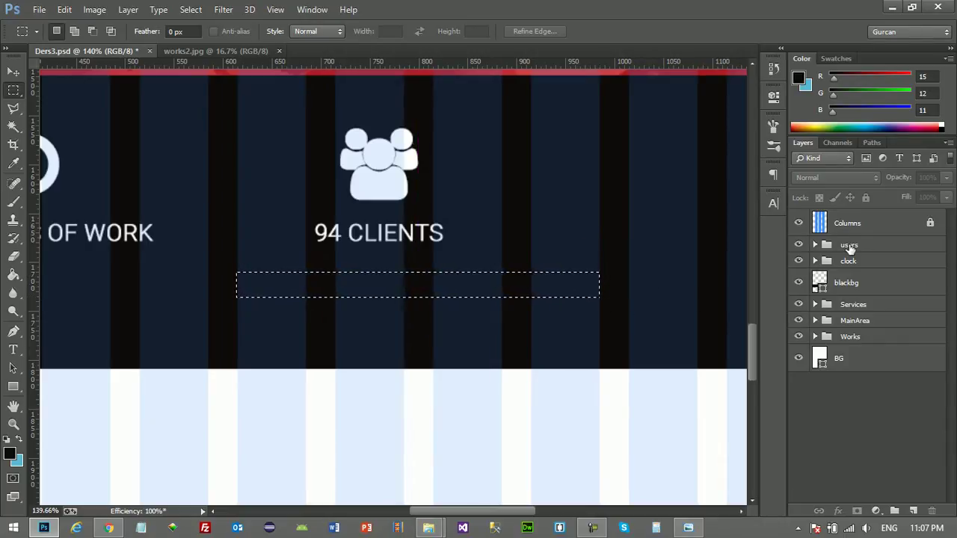
left_click(13, 73)
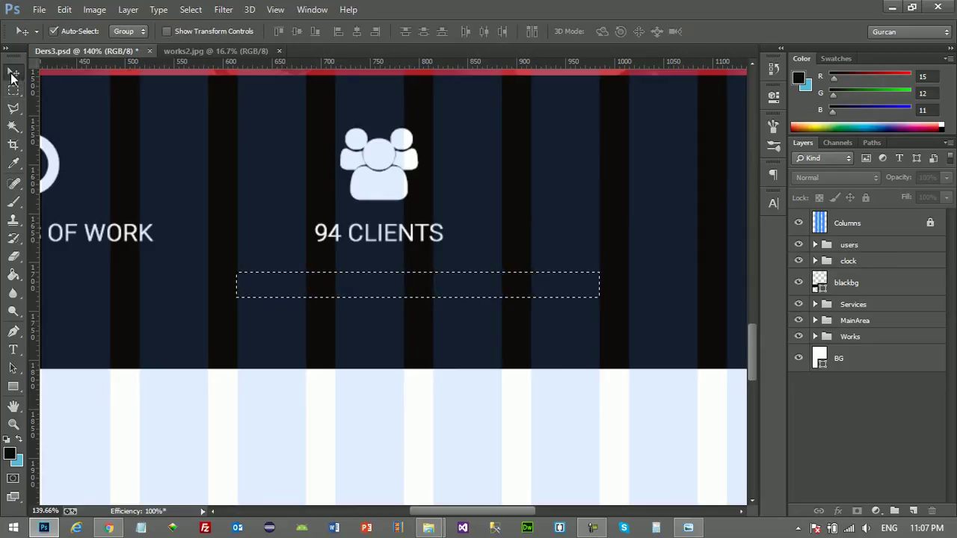
left_click(847, 246)
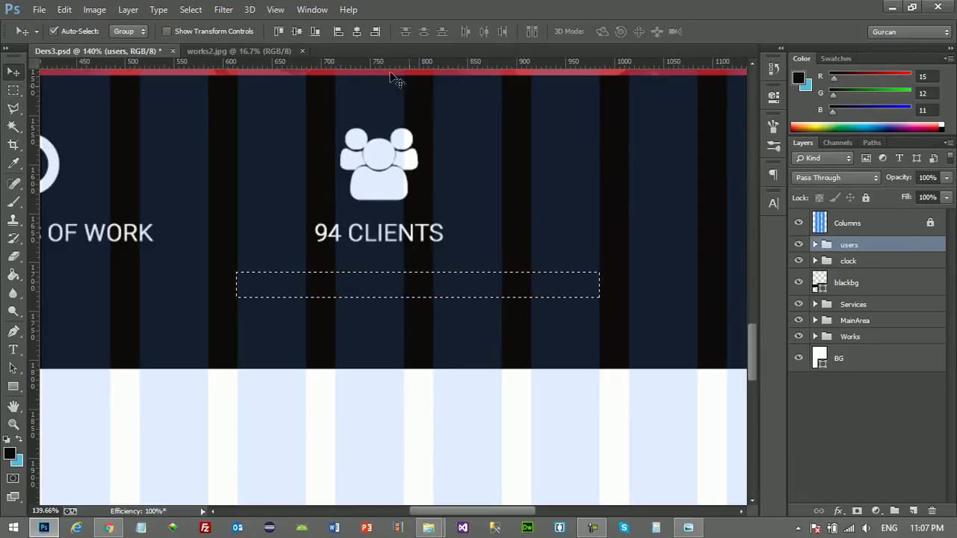
left_click(357, 32)
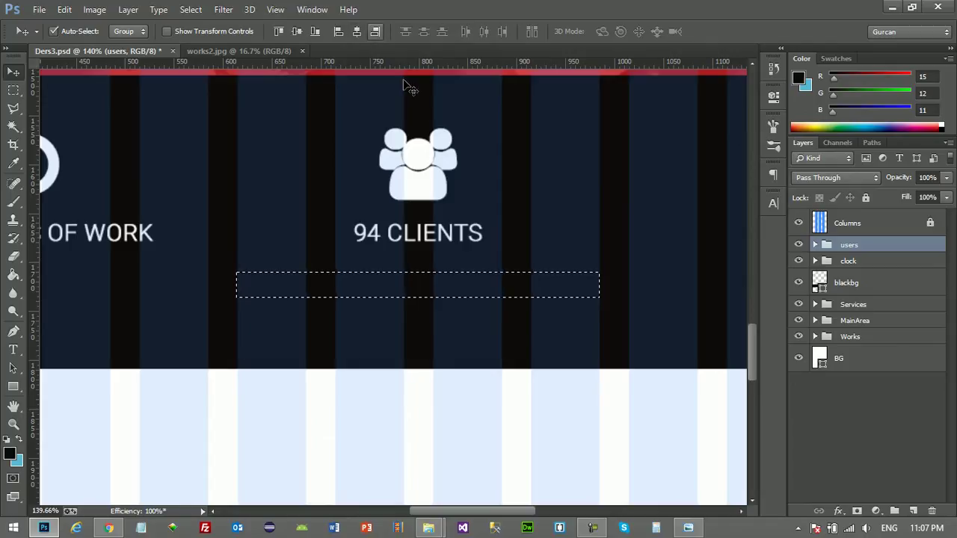
Deselect, zoom out, and compare the result with the Arin.jpg reference.
scroll(409, 258, "down", 2)
scroll(408, 258, "down", 2)
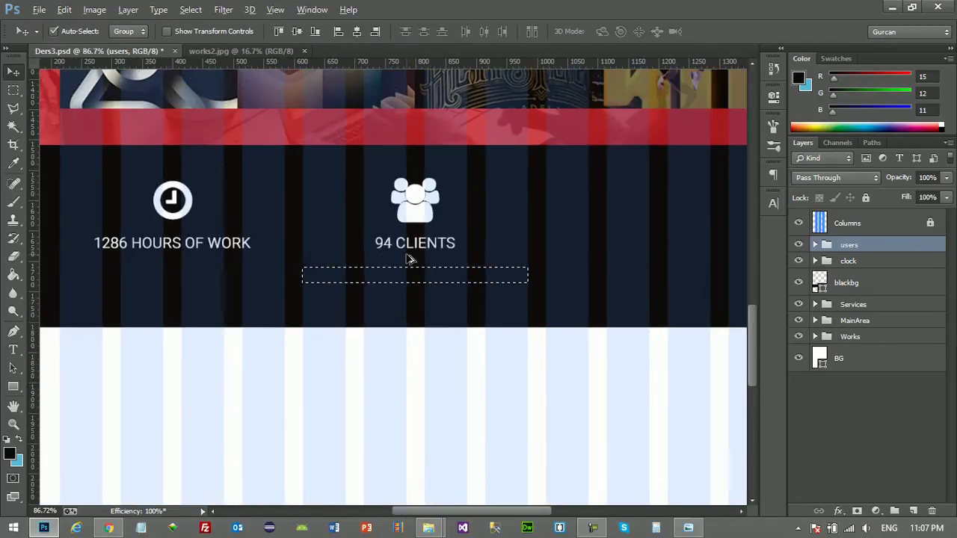
scroll(408, 258, "down", 2)
left_click(13, 90)
left_click(94, 354)
left_click(688, 529)
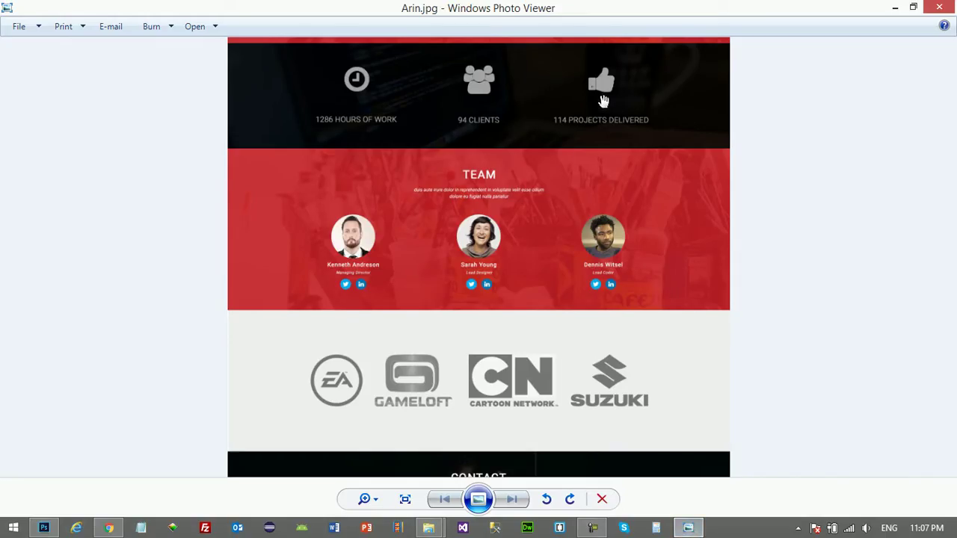
left_click(895, 7)
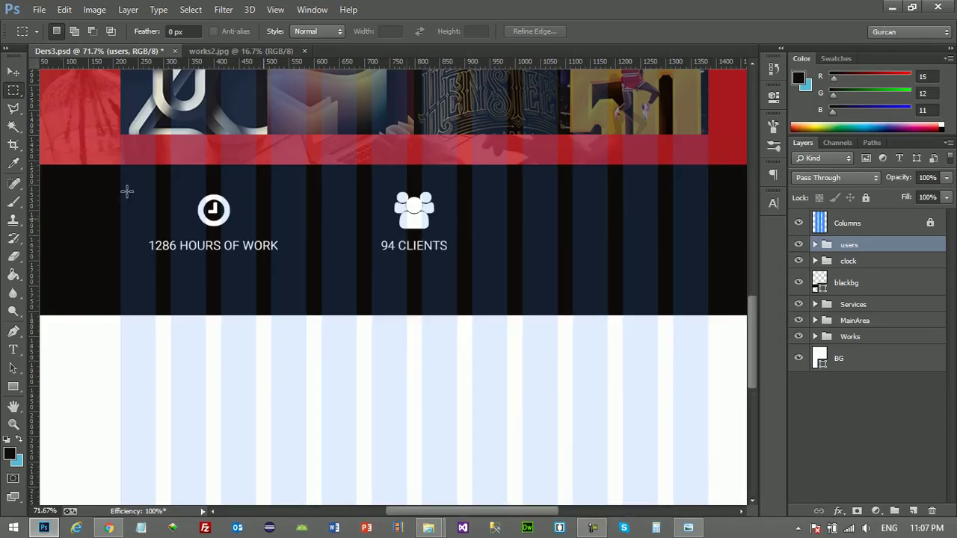
Alt-drag a copy of the users block to the right and name the copied group 'projects'.
left_click(13, 72)
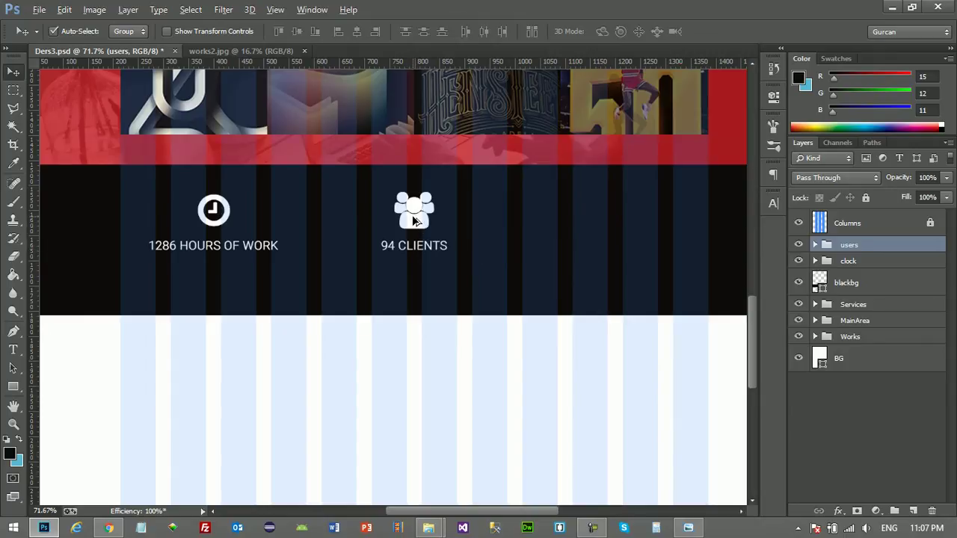
left_click_drag(416, 219, 624, 220)
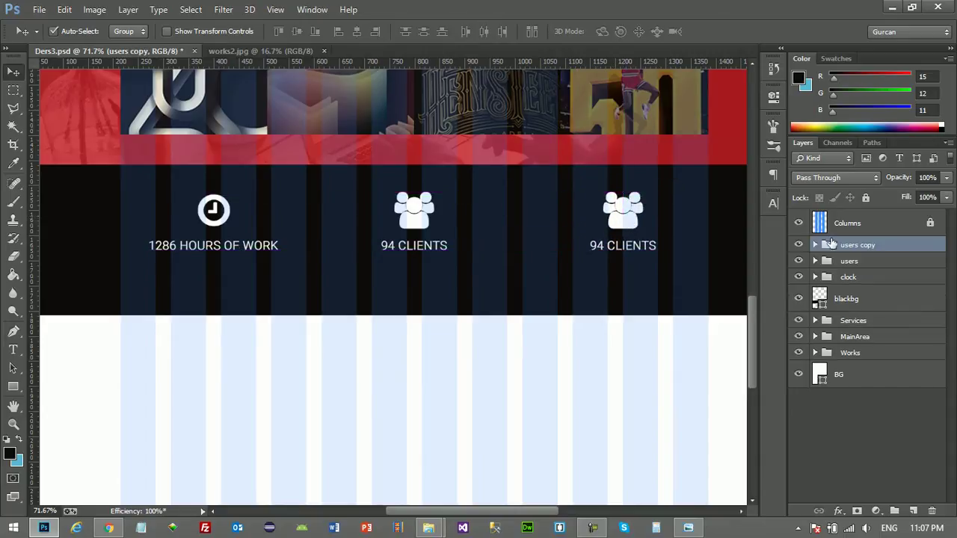
double_click(865, 246)
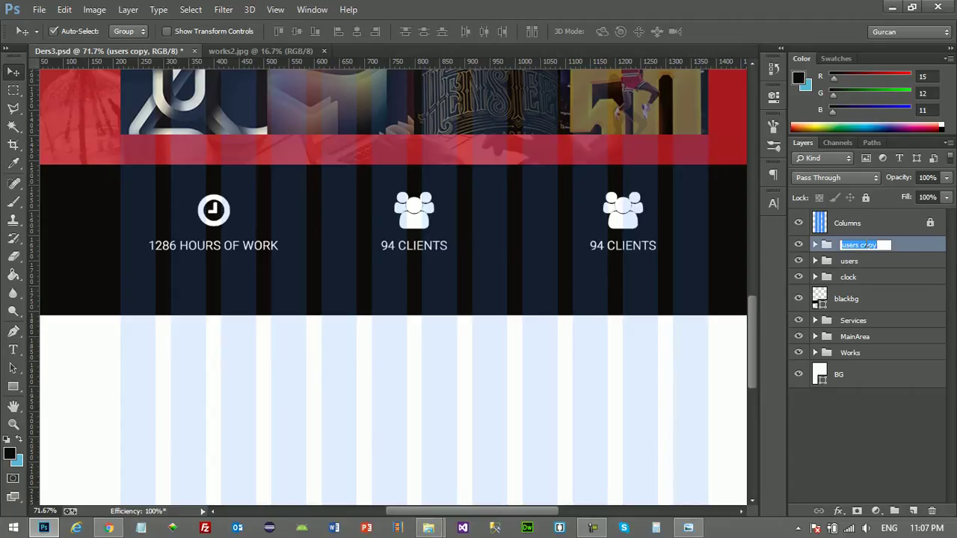
type("projects")
left_click(898, 435)
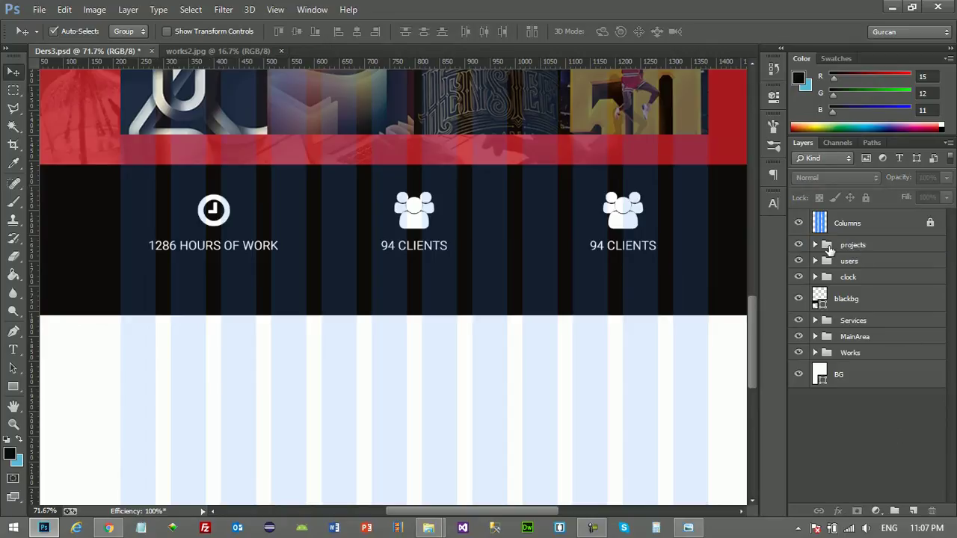
left_click(817, 246)
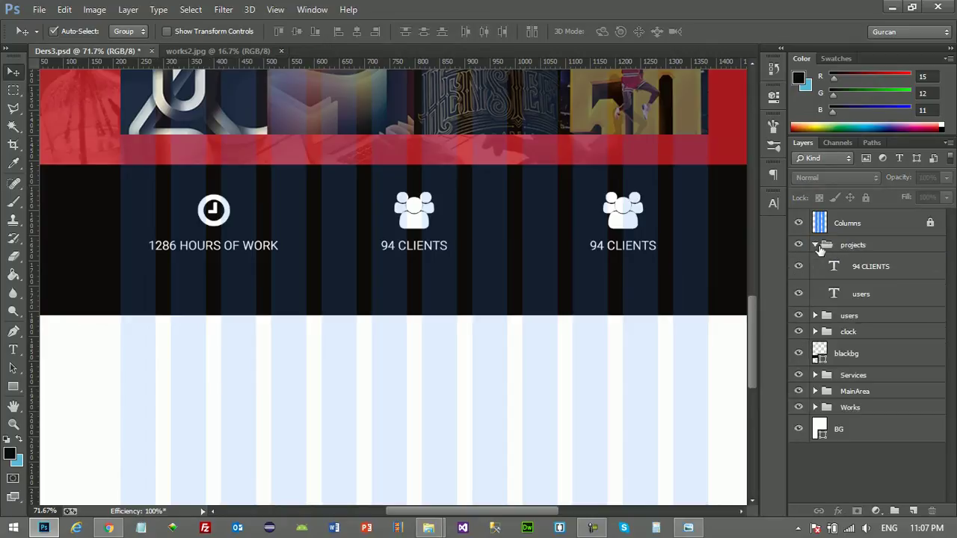
left_click(688, 528)
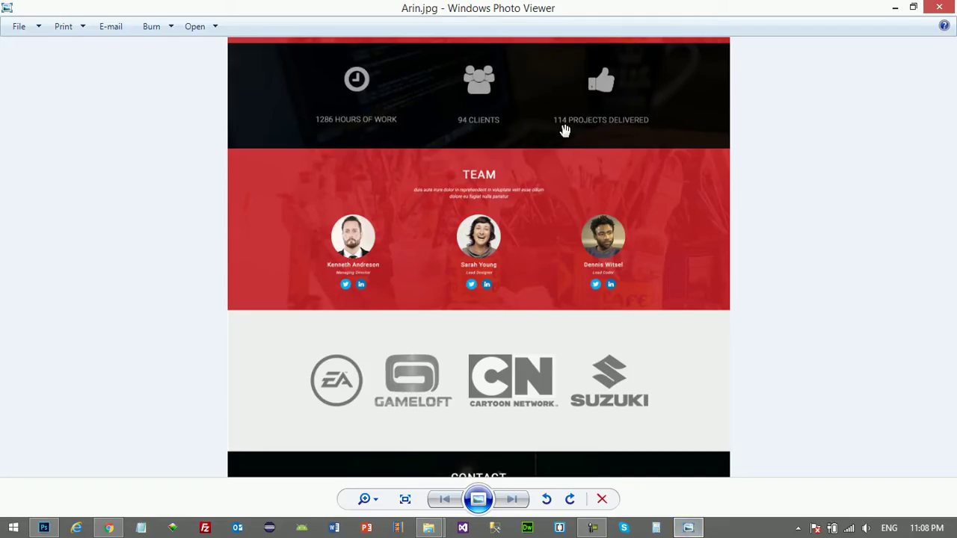
Change the right-hand caption to '114 PROJECTS DELIVERED'.
left_click(894, 7)
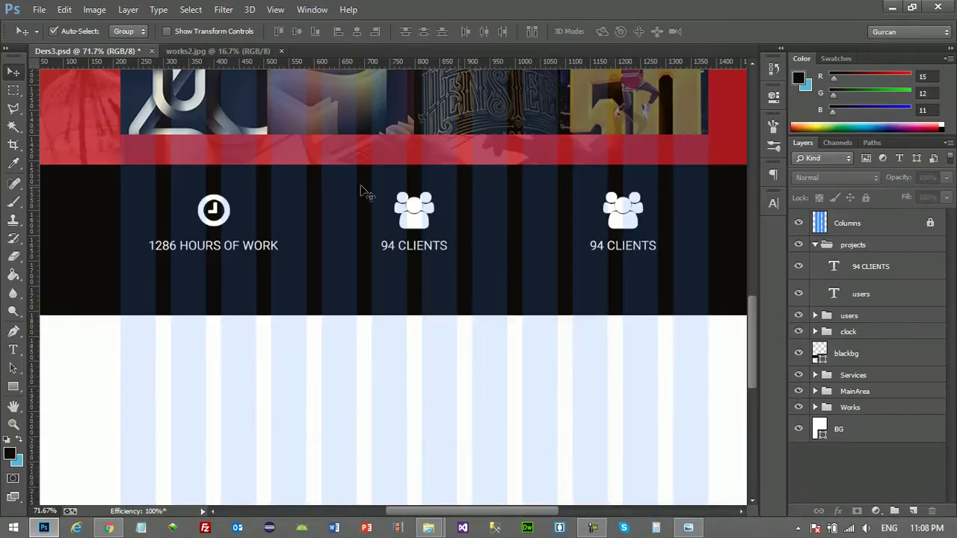
left_click(12, 350)
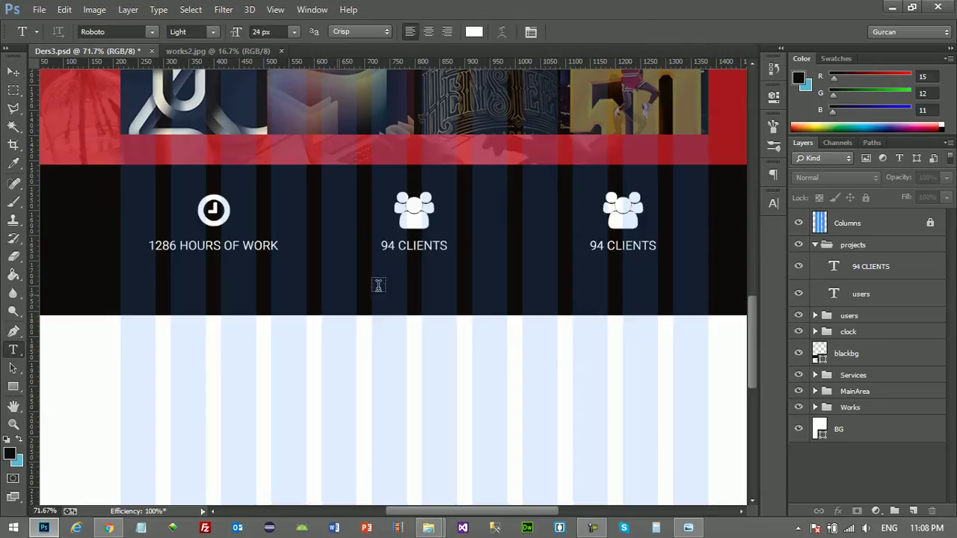
left_click(632, 246)
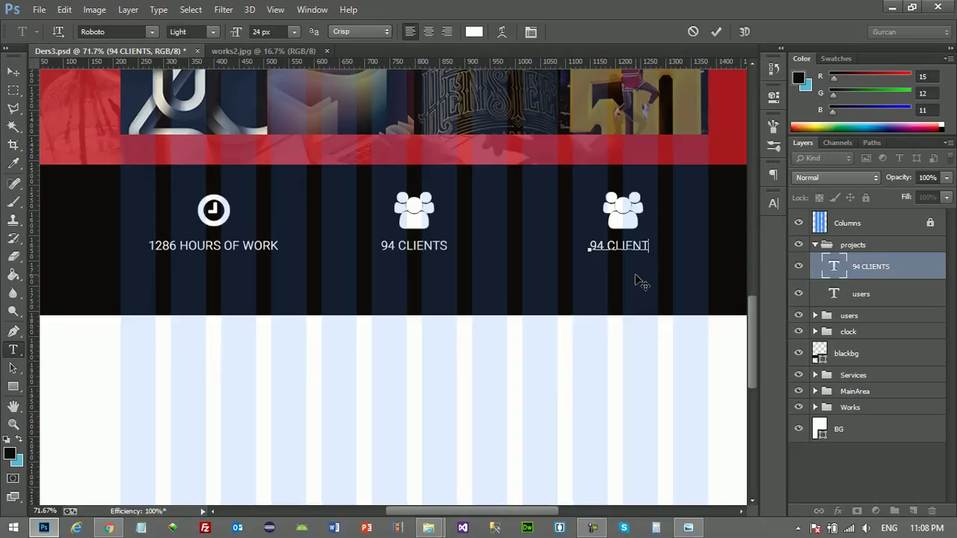
key("Delete")
key("Delete")
key("Delete")
type("114 PRO")
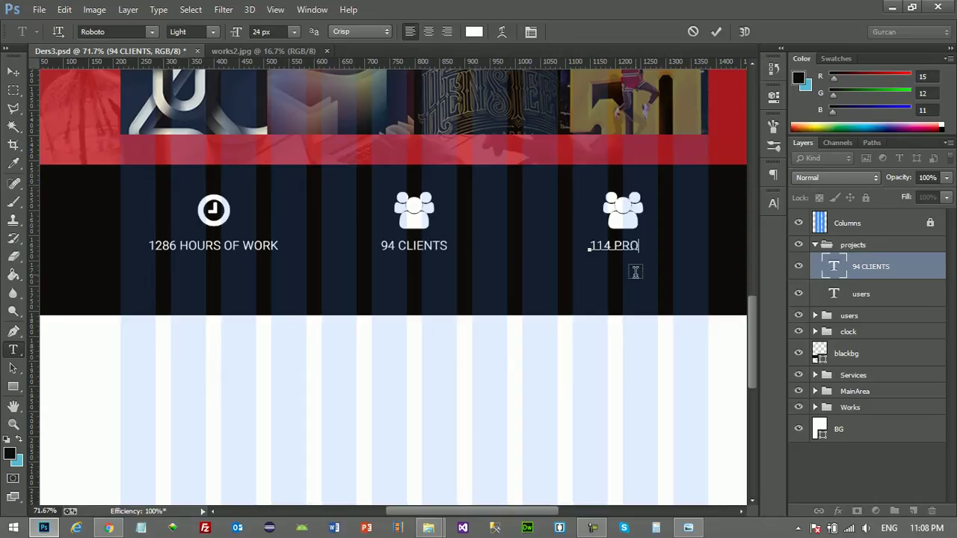
type("JECTS DELIVER")
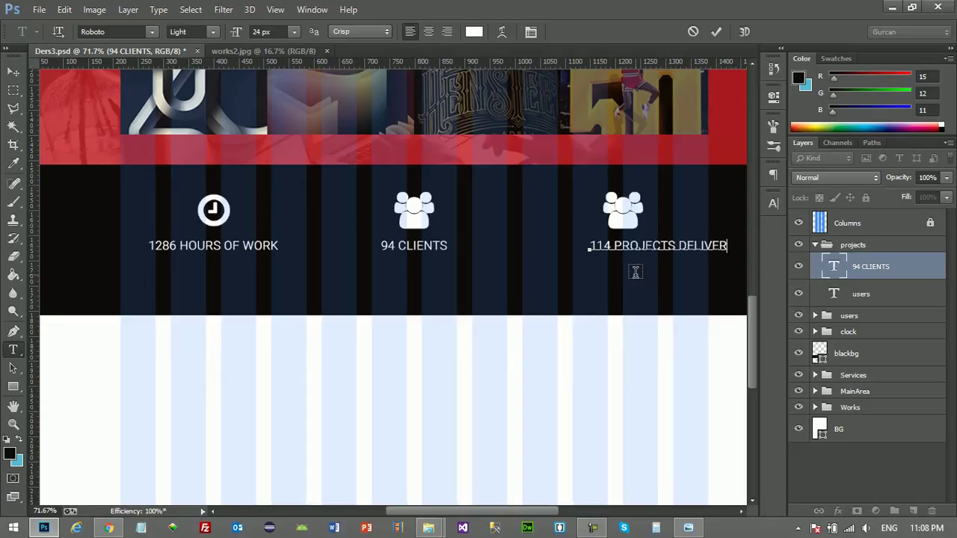
type("ED")
key("ctrl+Return")
key("v")
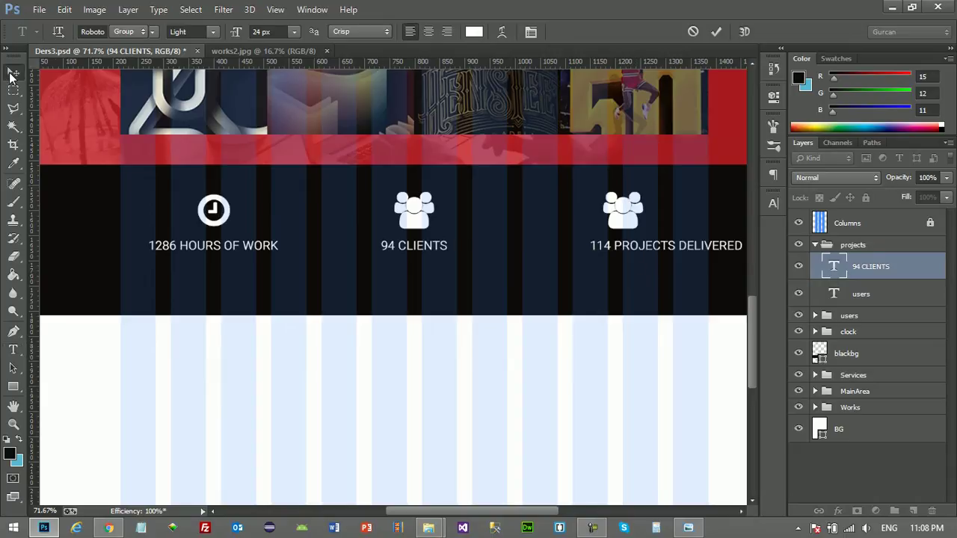
Set Auto-Select to Layer and move the 114 PROJECTS DELIVERED text left under its icon.
left_click_drag(676, 250, 665, 254)
key("ctrl+z")
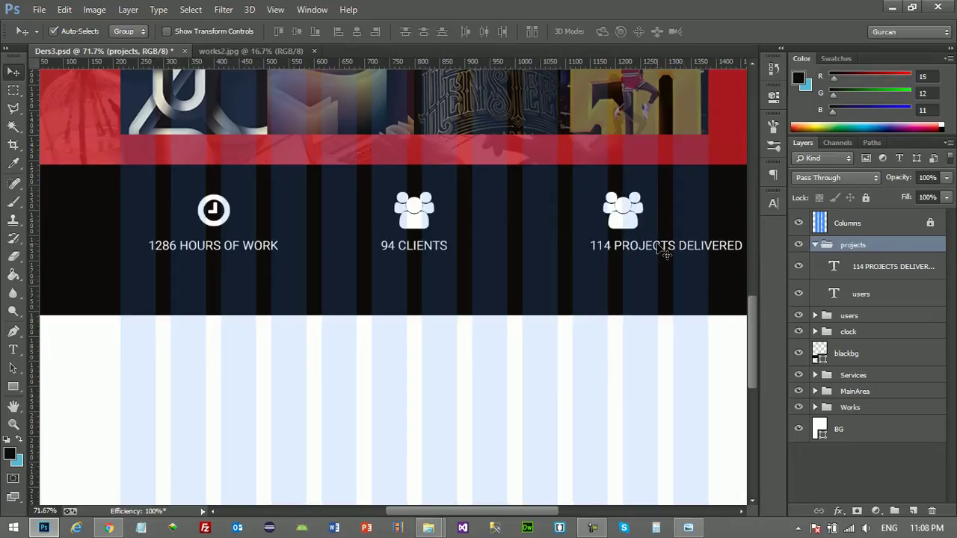
left_click(891, 267)
left_click(138, 32)
left_click(119, 57)
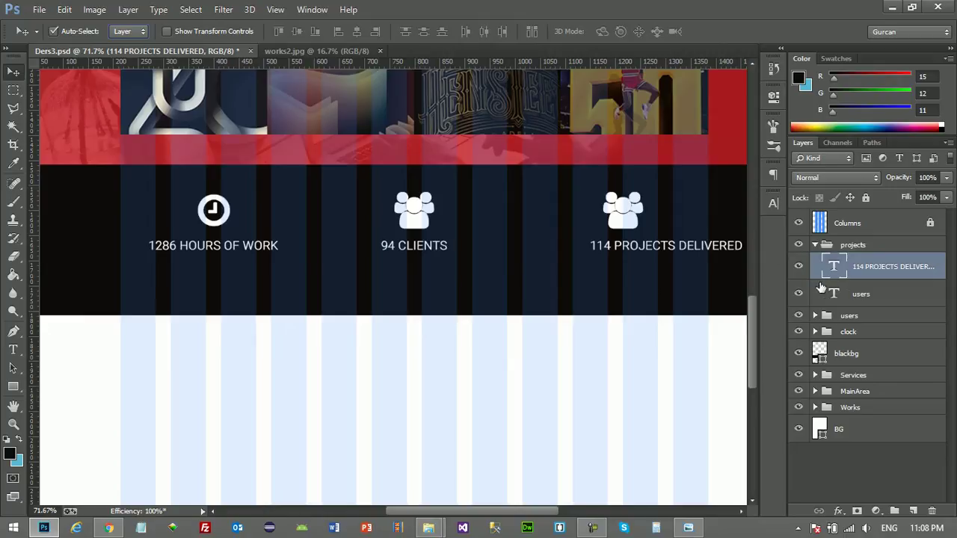
left_click_drag(664, 246, 622, 250)
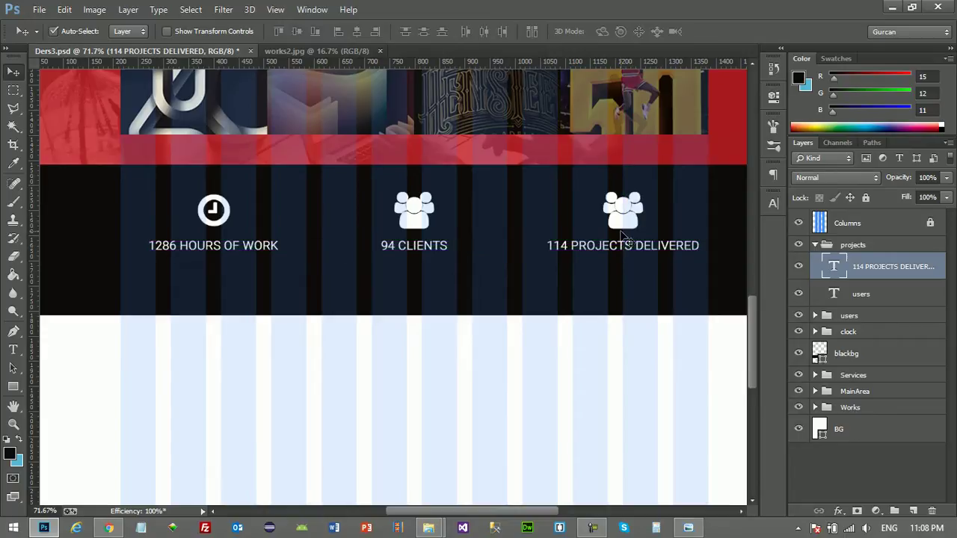
Marquee the span of layout columns where the third stat should be centred.
scroll(472, 302, "down", 3, "alt")
key("alt")
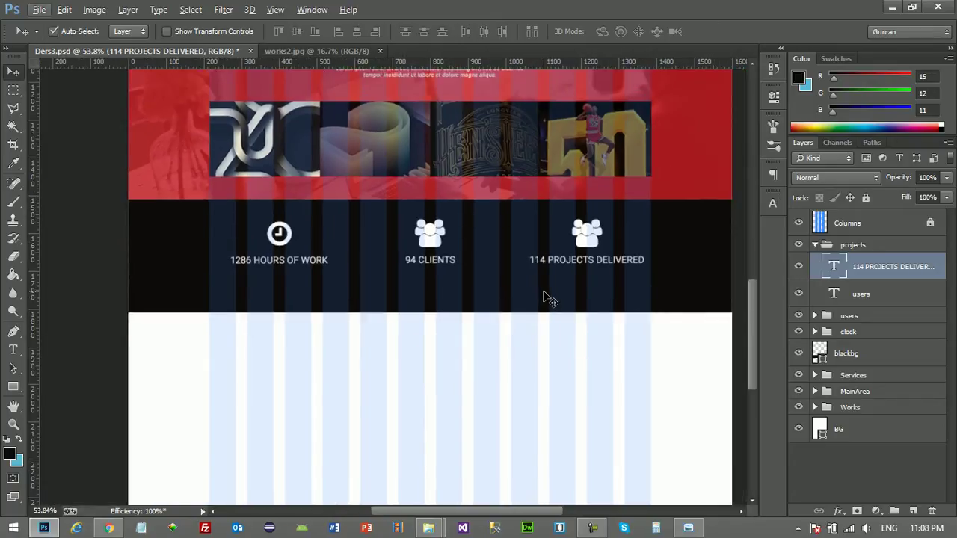
scroll(544, 297, "up", 3, "alt")
scroll(545, 297, "up", 1, "alt")
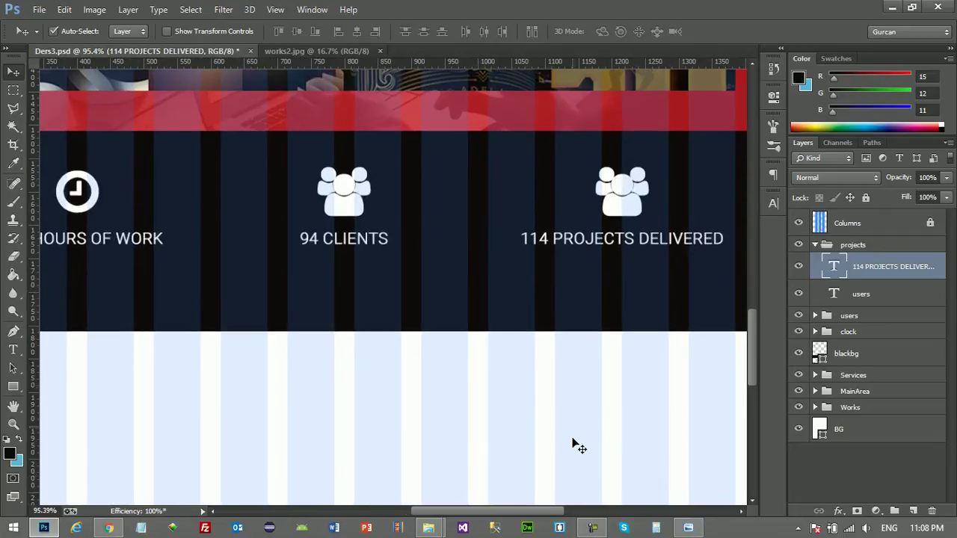
left_click_drag(545, 518, 577, 516)
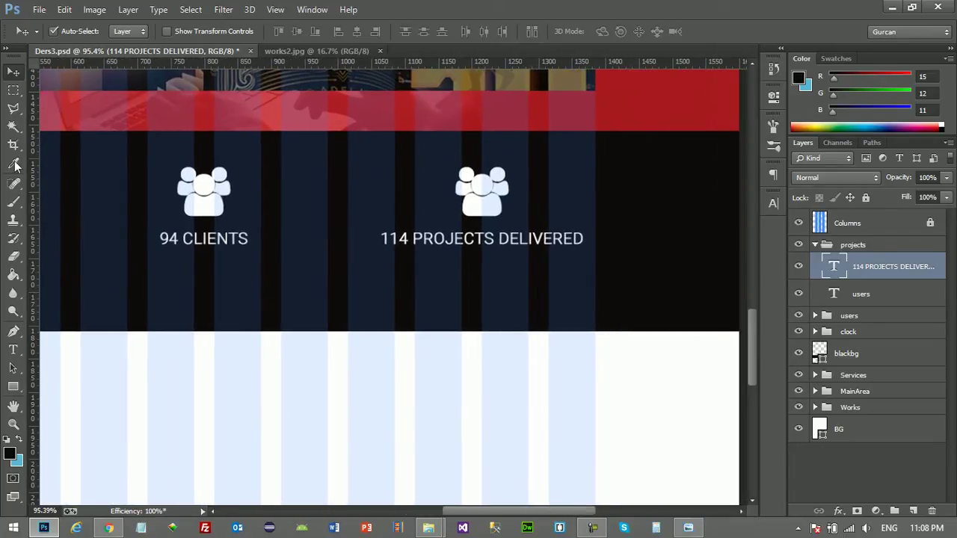
left_click(14, 90)
scroll(422, 303, "up", 1, "alt")
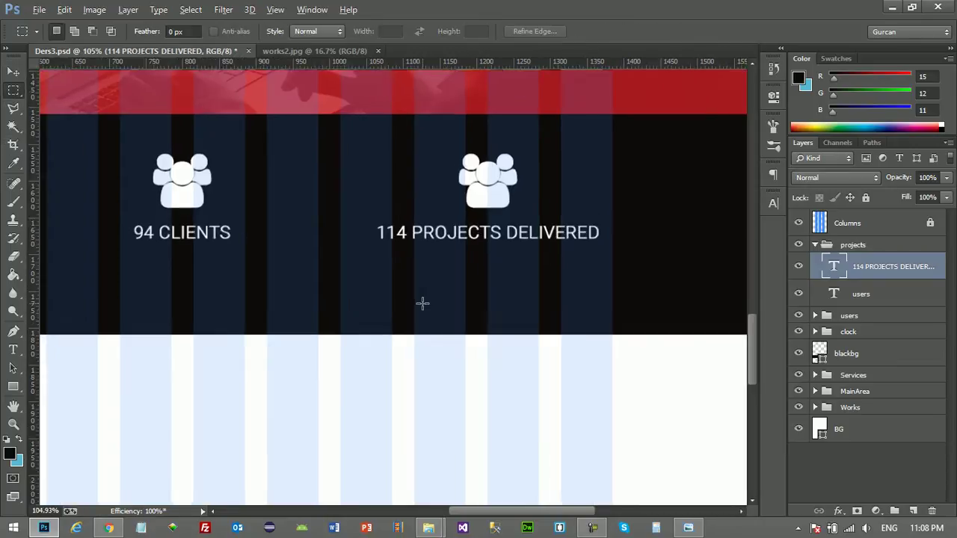
scroll(422, 303, "up", 2, "alt")
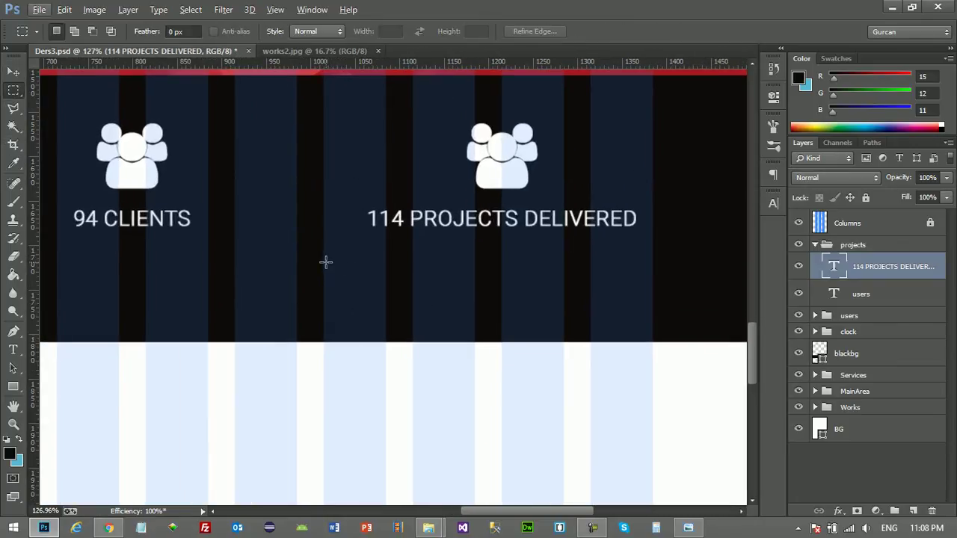
left_click_drag(323, 261, 356, 274)
left_click_drag(484, 273, 652, 276)
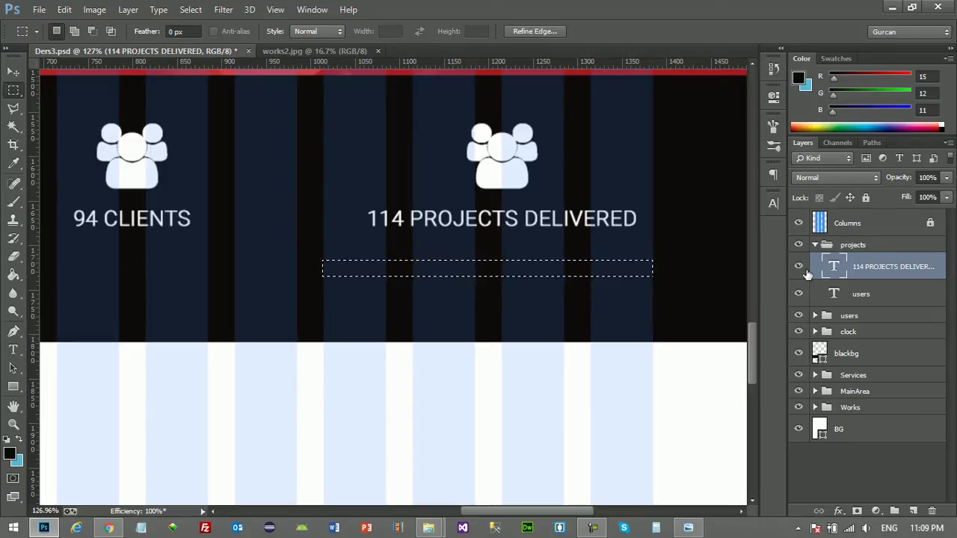
Align the horizontal centres of the projects icon and 114 PROJECTS DELIVERED text to the marquee.
left_click(861, 293, "ctrl")
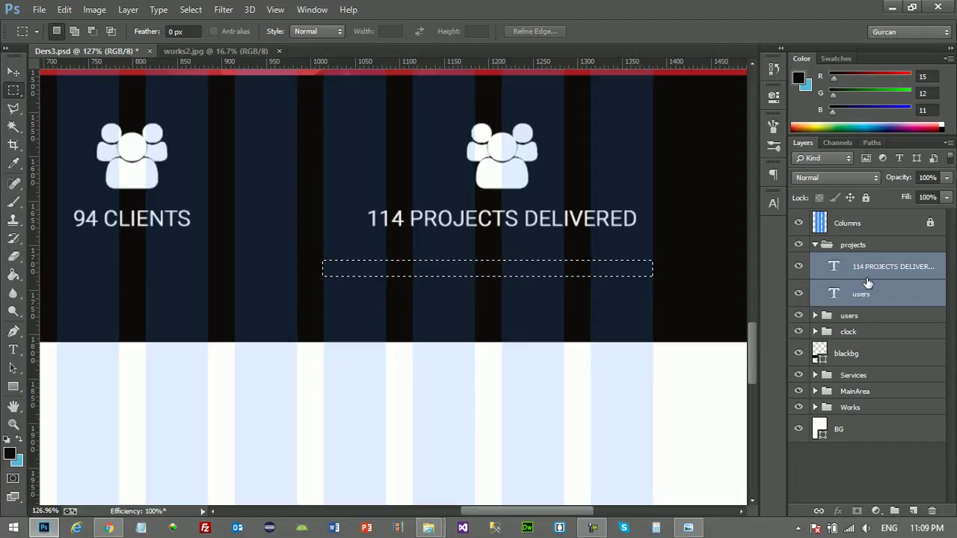
left_click(13, 72)
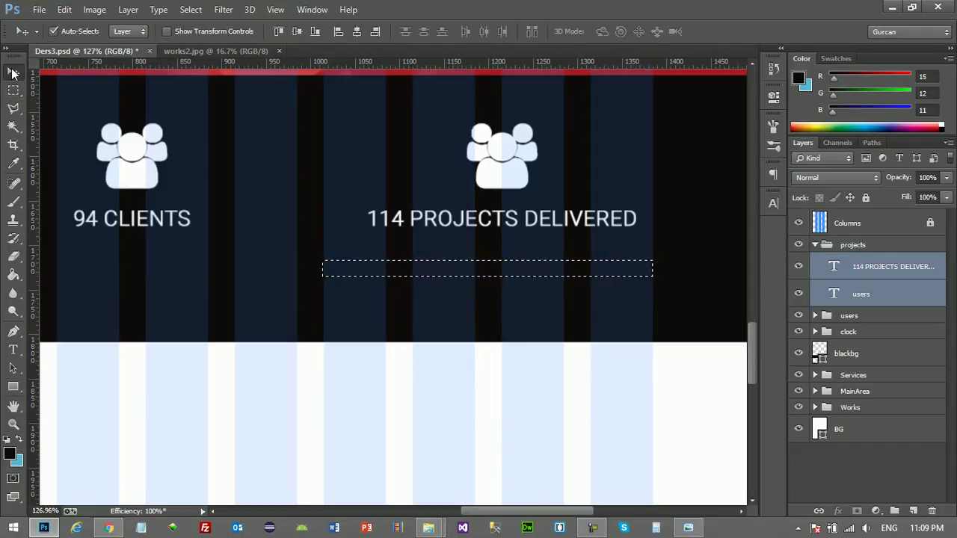
left_click(357, 32)
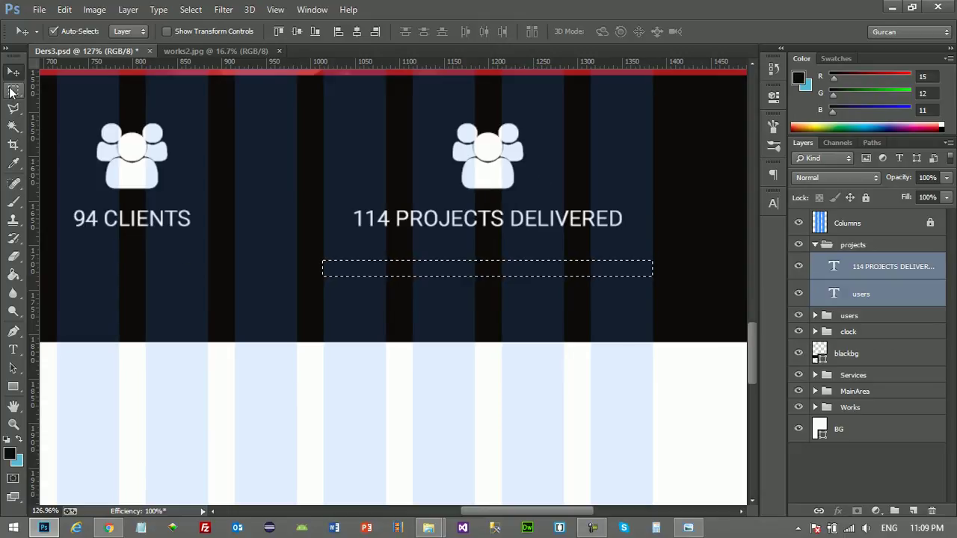
left_click(14, 90)
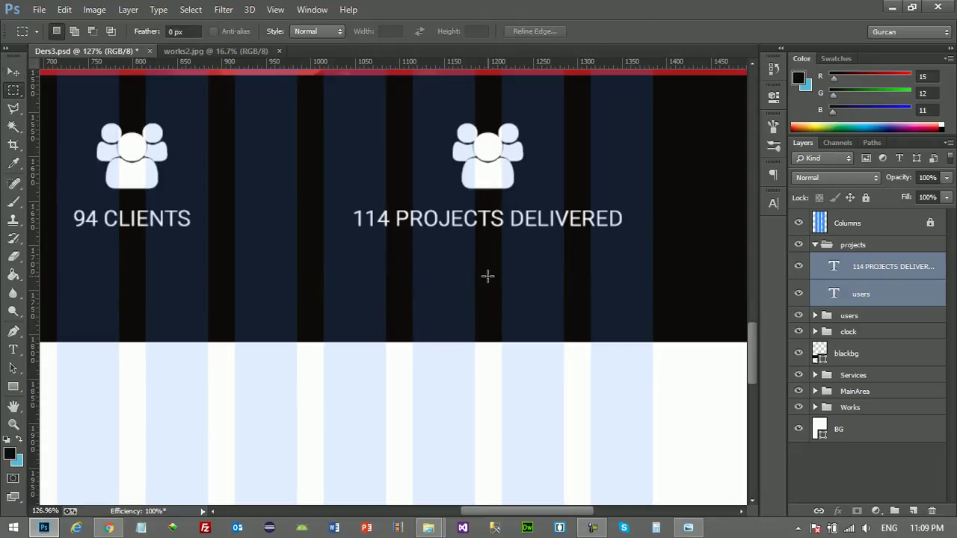
scroll(459, 274, "down", 2)
scroll(395, 263, "down", 2)
scroll(395, 262, "down", 1)
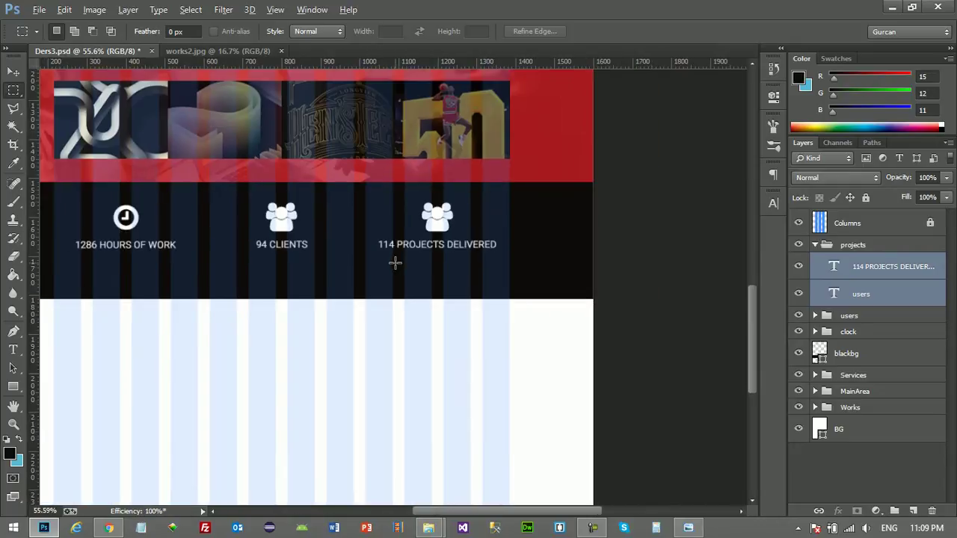
left_click_drag(521, 511, 489, 511)
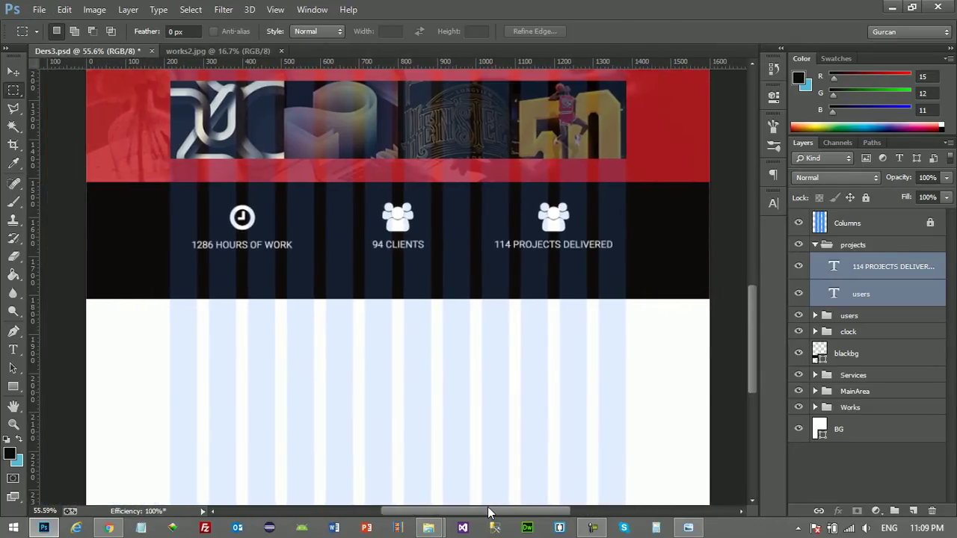
scroll(437, 344, "down", 1)
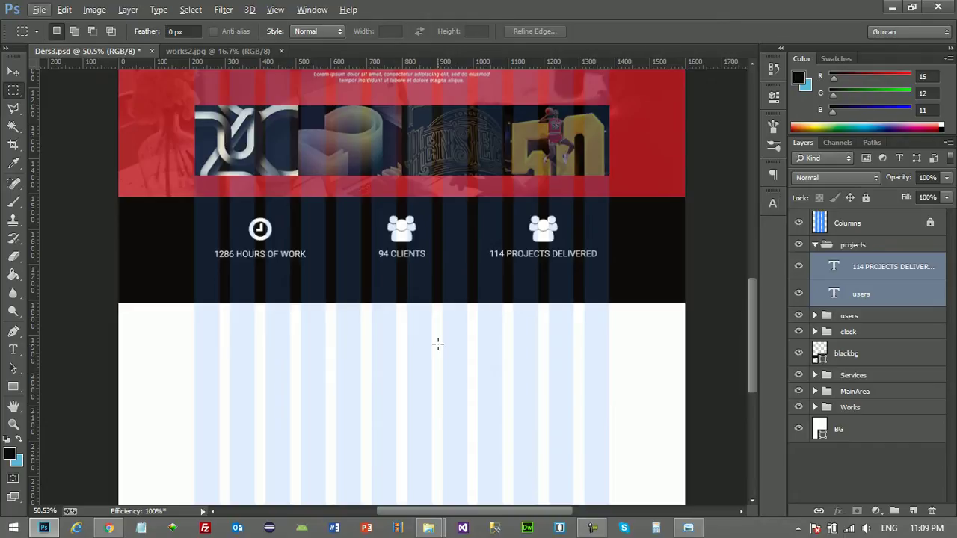
scroll(437, 344, "up", 3)
scroll(438, 344, "up", 1)
scroll(438, 343, "up", 1)
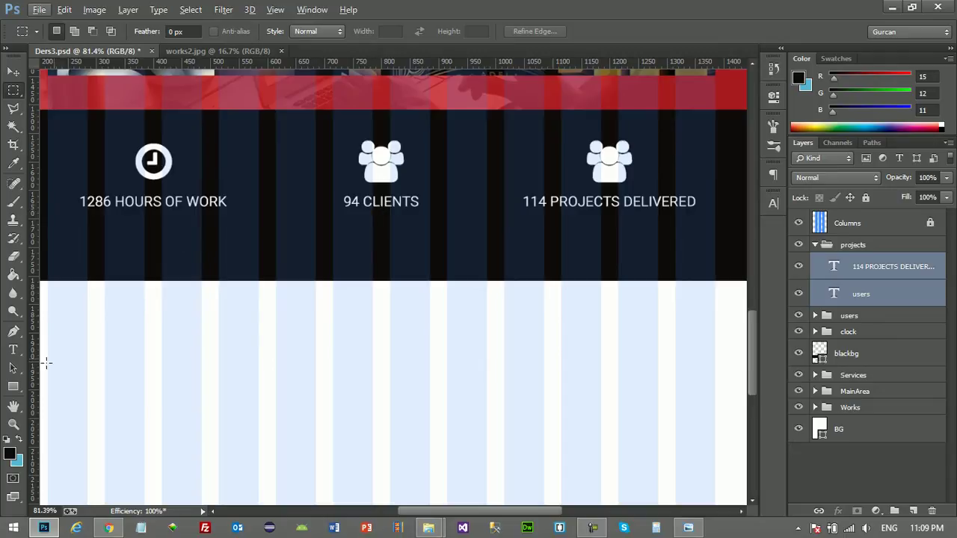
Draw a thin yellow Rectangle 1 bar below 94 CLIENTS as a spacing guide.
left_click(13, 388)
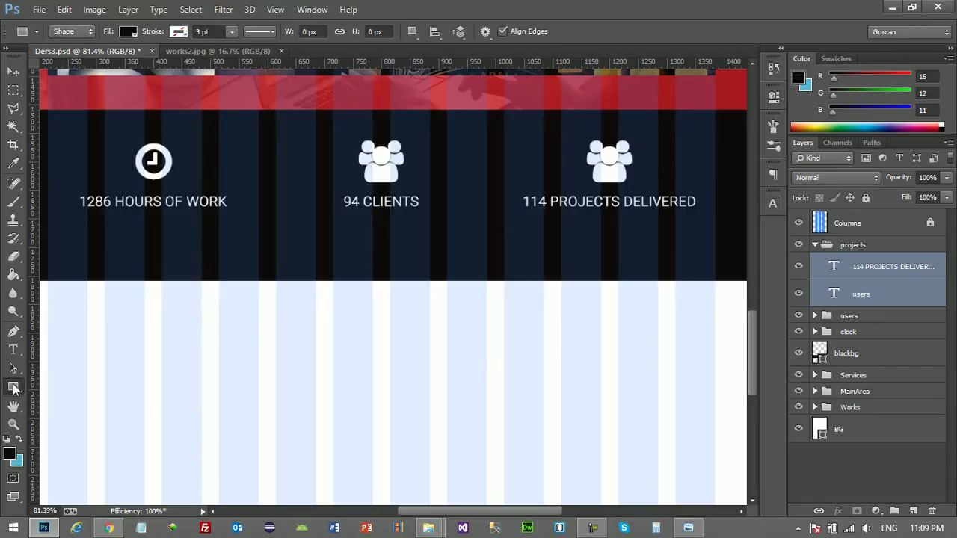
left_click(128, 33)
left_click(66, 112)
key("Return")
scroll(456, 256, "up", 1)
scroll(461, 253, "up", 3)
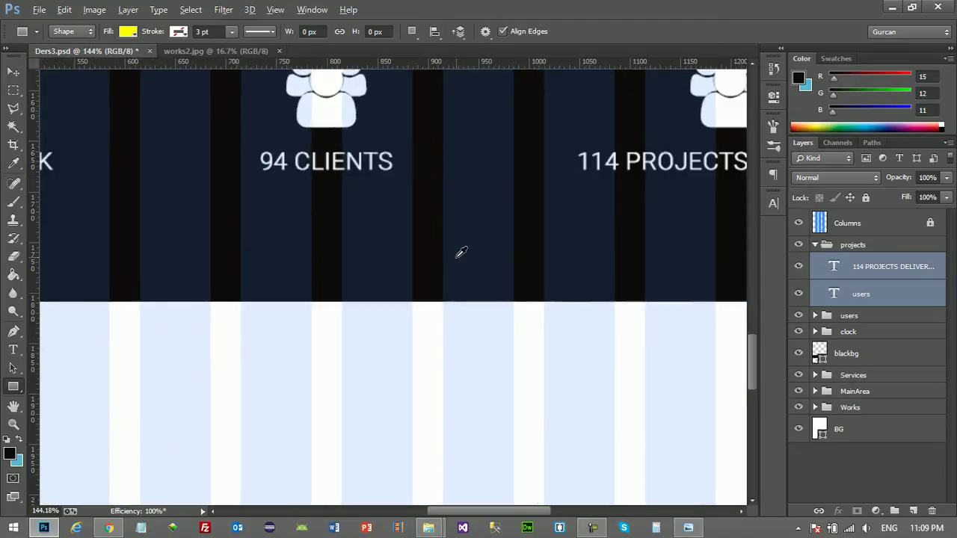
scroll(459, 253, "up", 1)
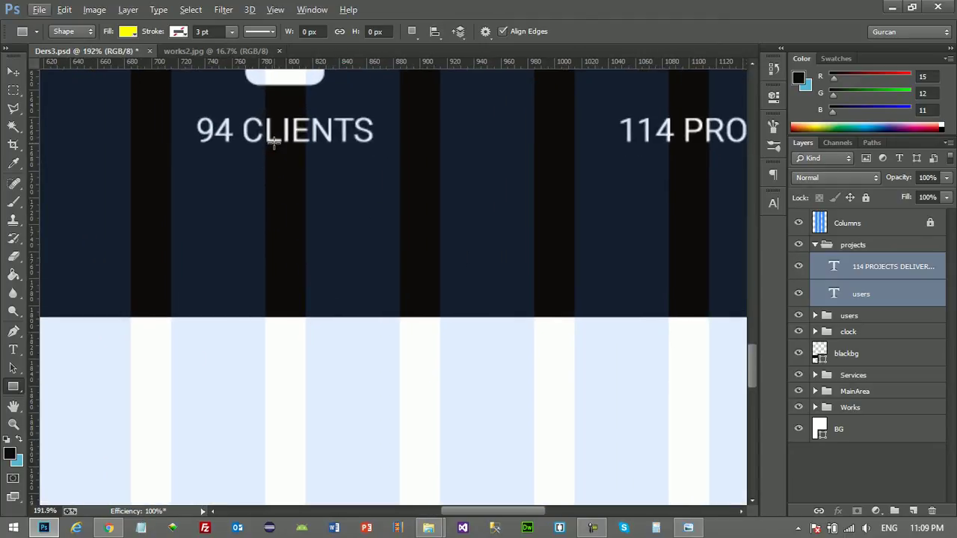
left_click_drag(273, 143, 287, 222)
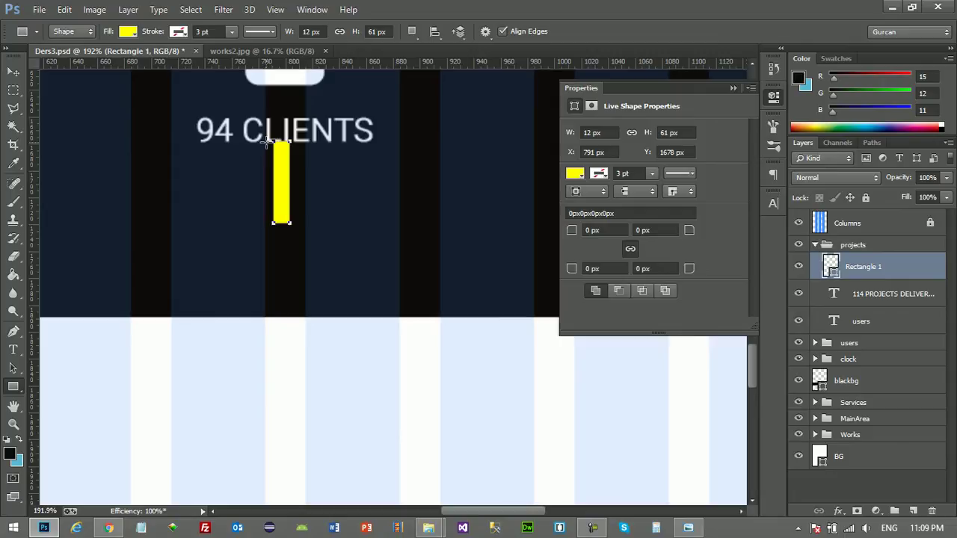
left_click(731, 88)
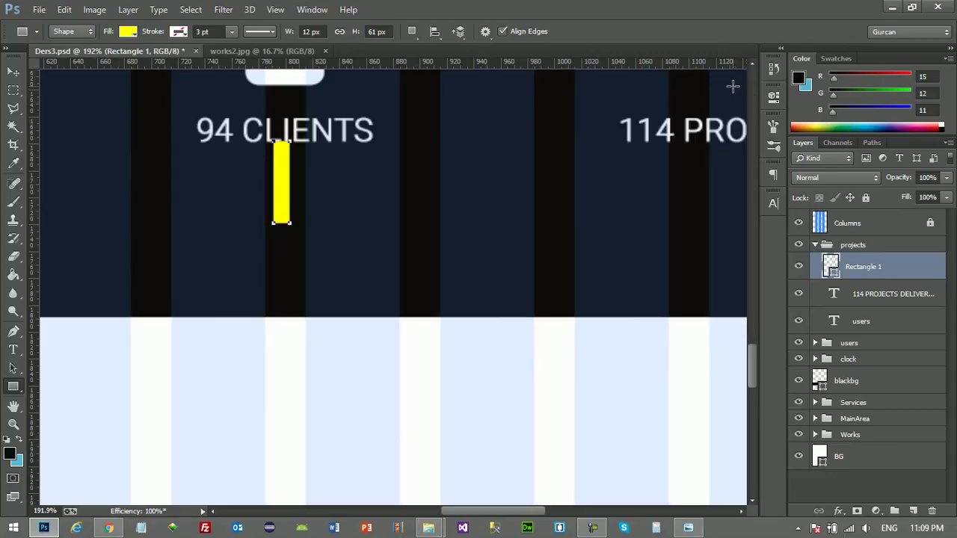
Free-transform the blackbg band, pulling its bottom edge up toward the bar to about 230 px.
left_click(14, 73)
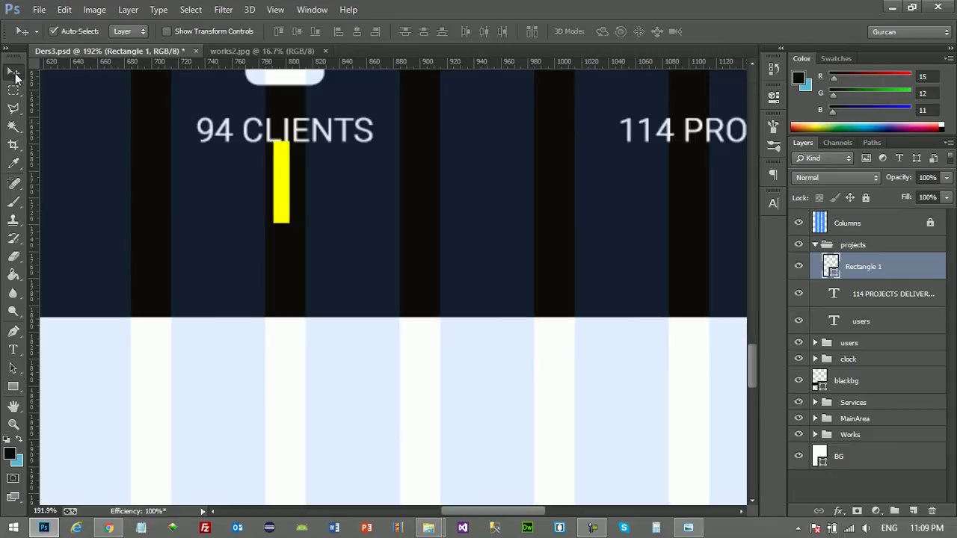
left_click(279, 261)
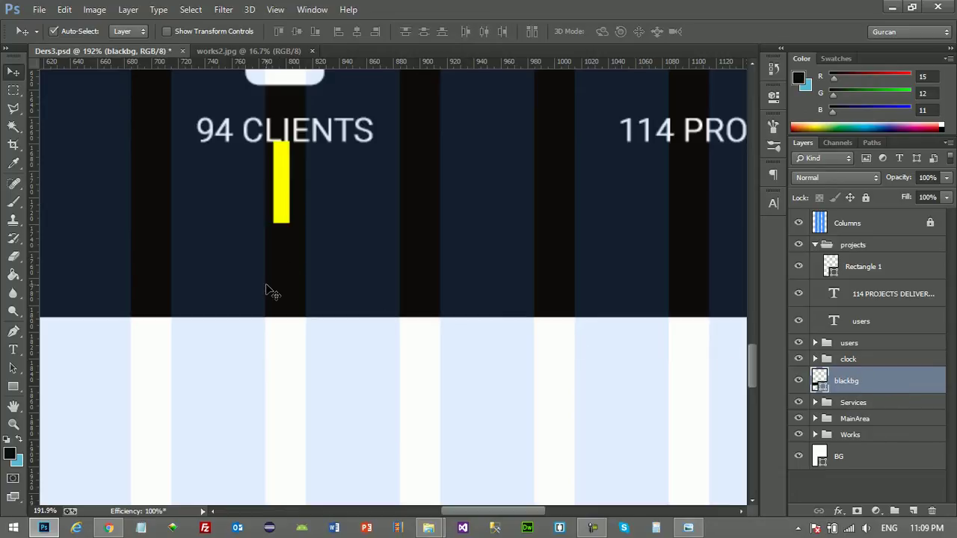
key("ctrl+t")
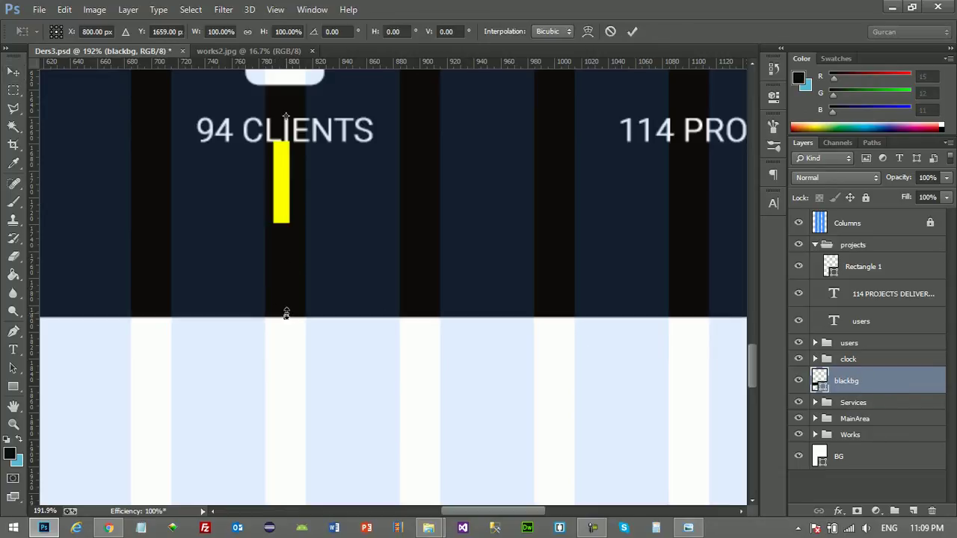
left_click_drag(286, 314, 290, 224)
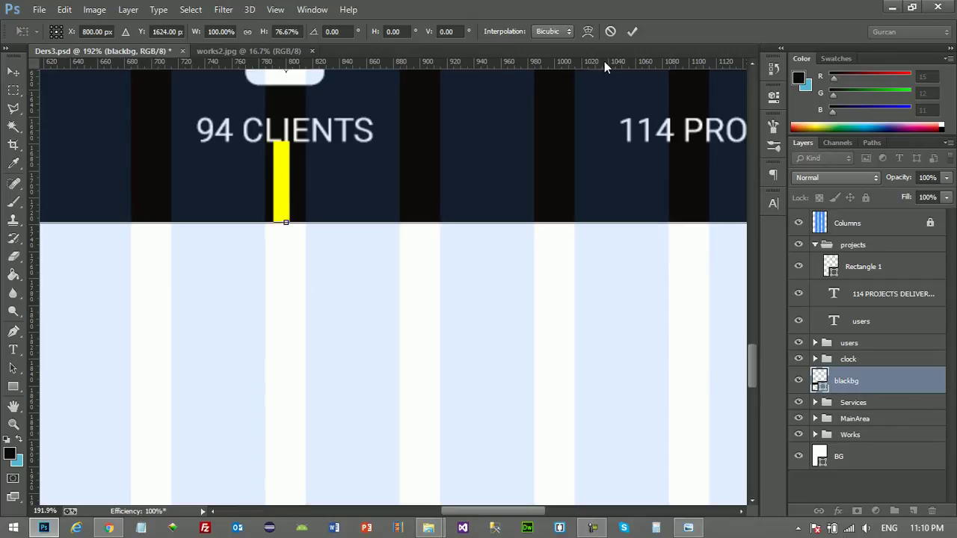
Commit the shortened black band height and delete the temporary yellow Rectangle 1 bar.
left_click(630, 35)
left_click(284, 181)
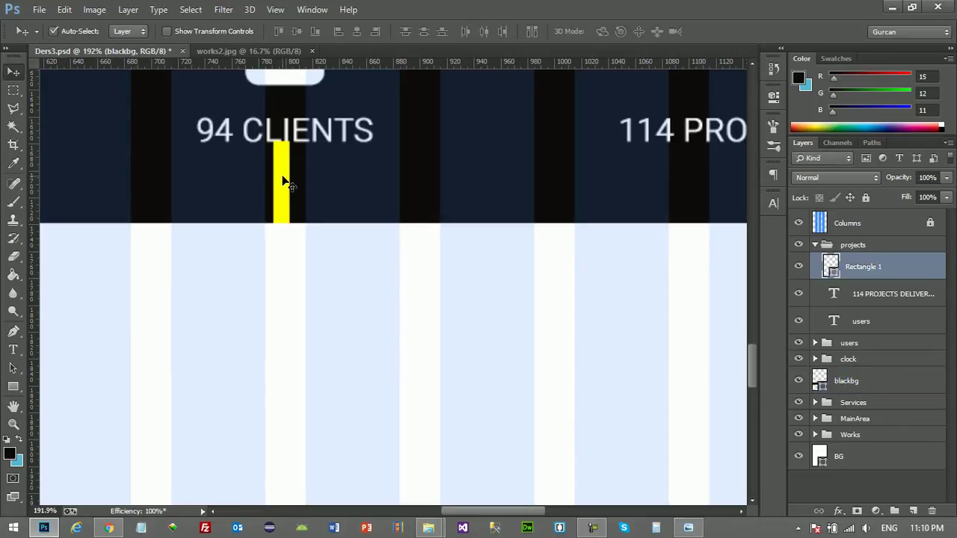
key("Delete")
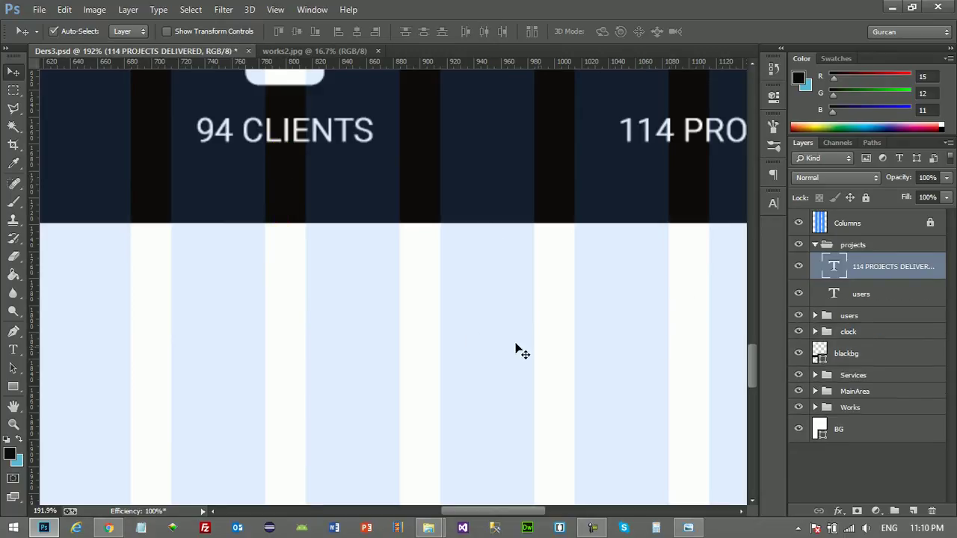
Zoom out and glance at the finished reference mockup in Photo Viewer.
scroll(444, 310, "down", 5)
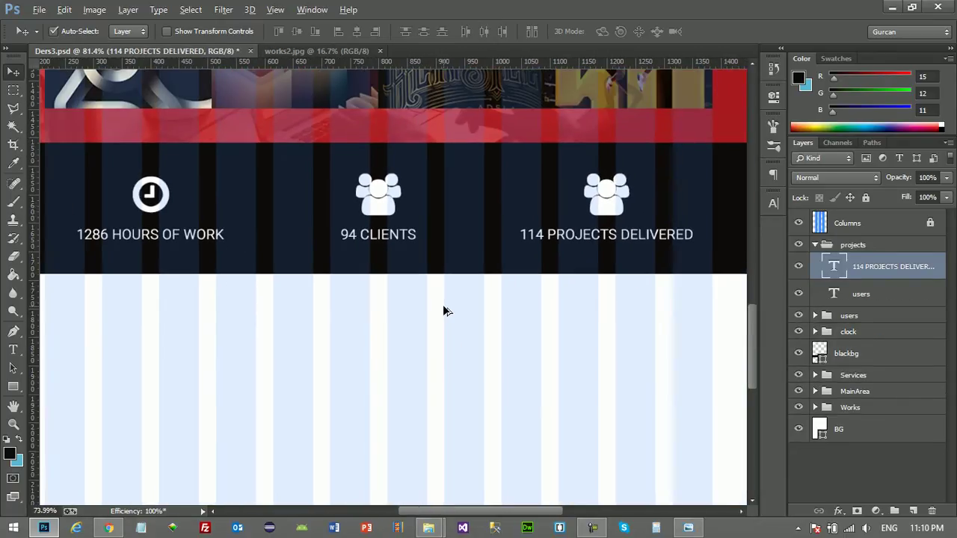
scroll(443, 311, "down", 1)
scroll(444, 310, "down", 1)
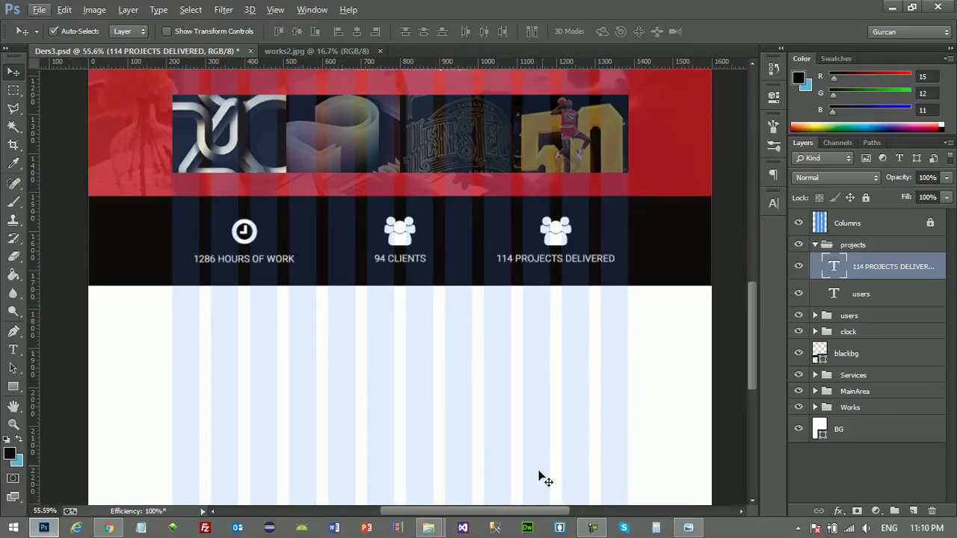
left_click_drag(523, 513, 521, 514)
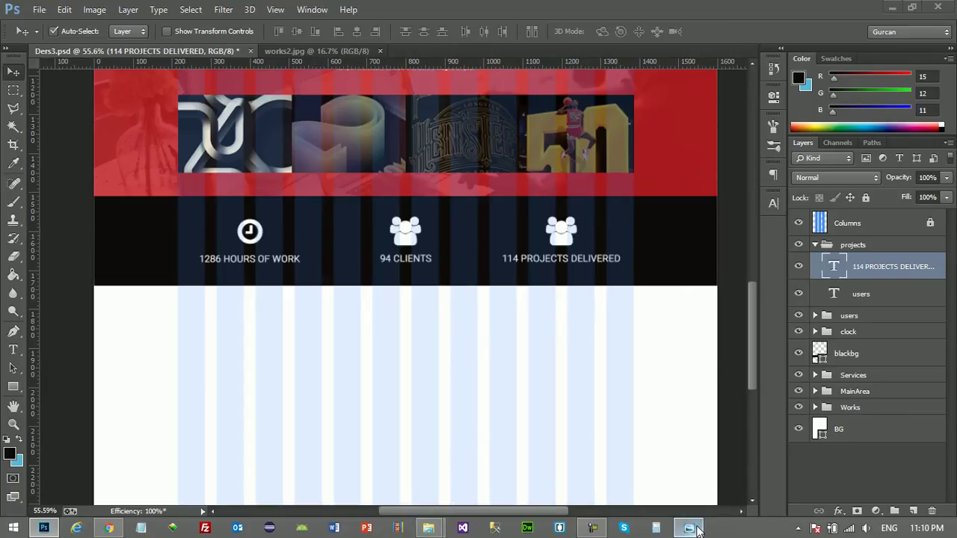
left_click(688, 494)
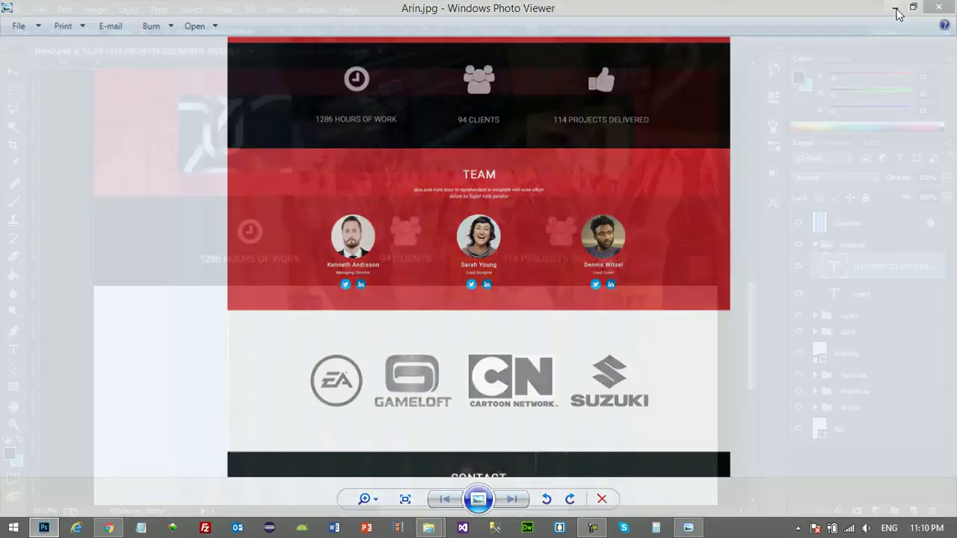
Drag the laptop photo into the Ders3.psd mockup as a new layer.
left_click(895, 7)
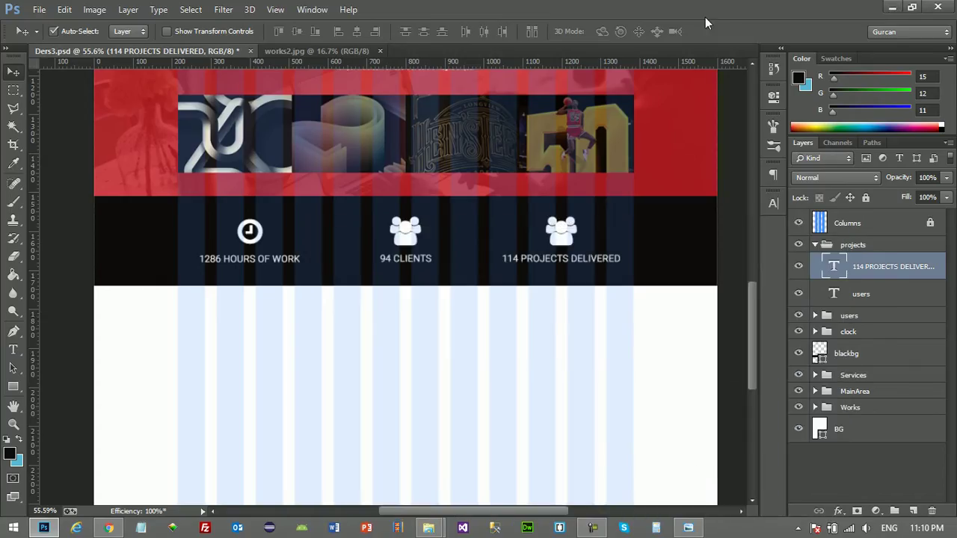
left_click(318, 51)
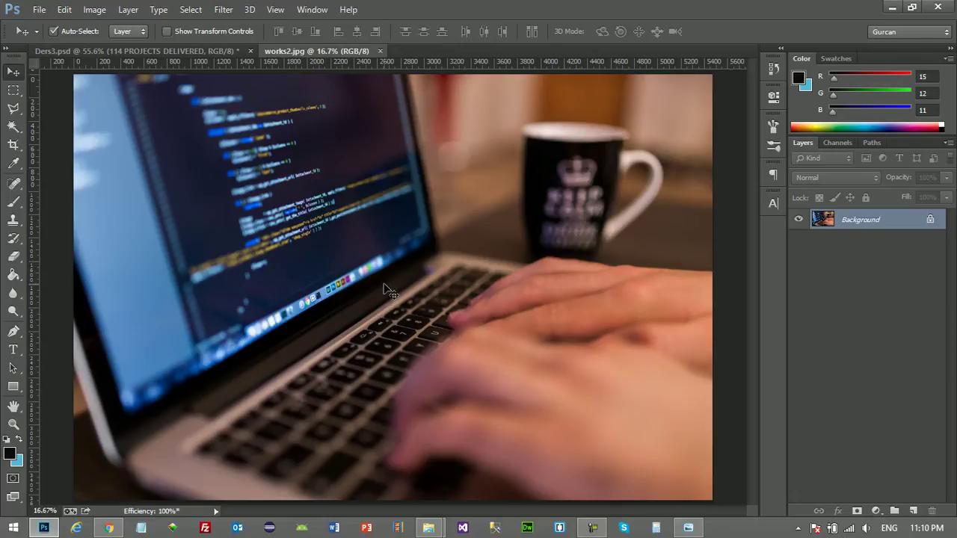
left_click(135, 52)
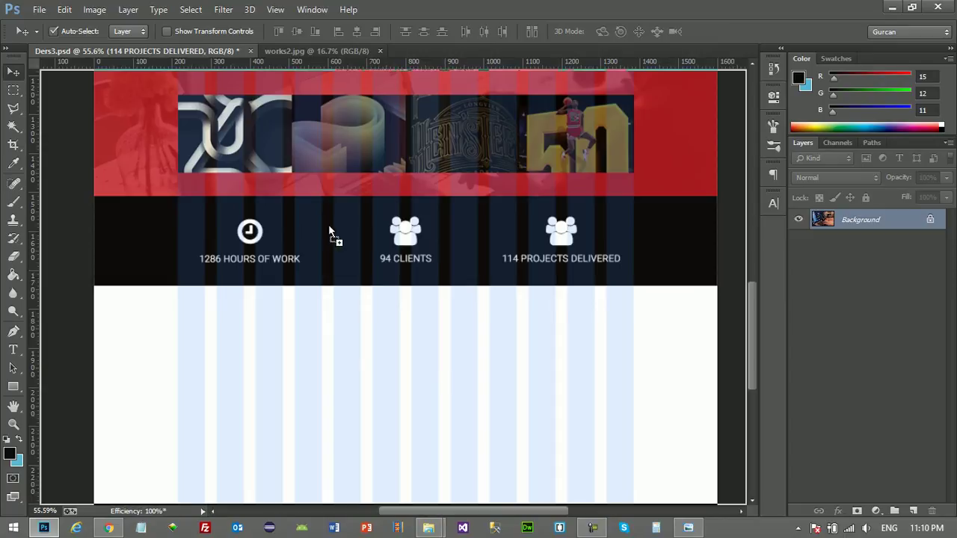
left_click_drag(136, 56, 383, 228)
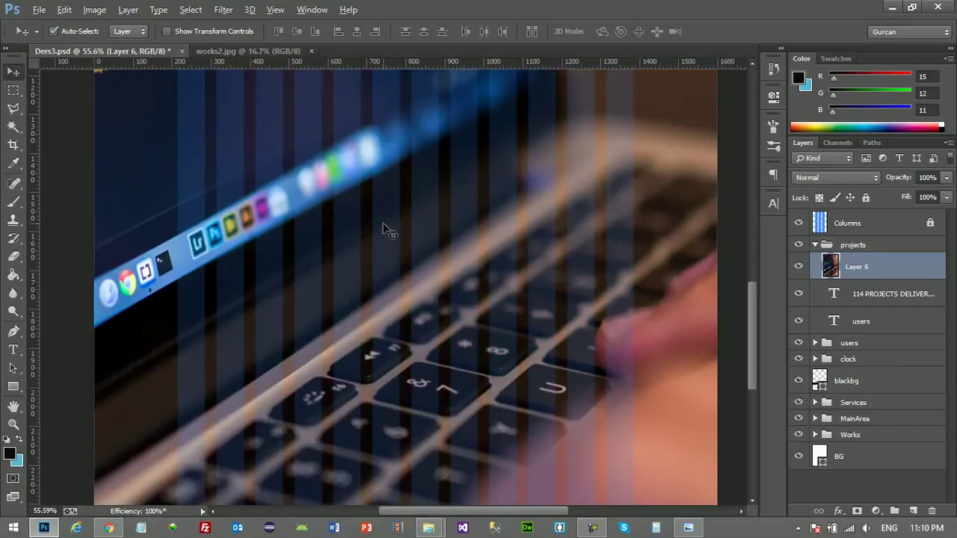
Move Layer 6 out of the projects group to sit just above blackbg.
scroll(383, 228, "down", 2)
scroll(383, 228, "down", 2)
scroll(382, 228, "down", 1)
scroll(382, 228, "down", 1)
key("alt")
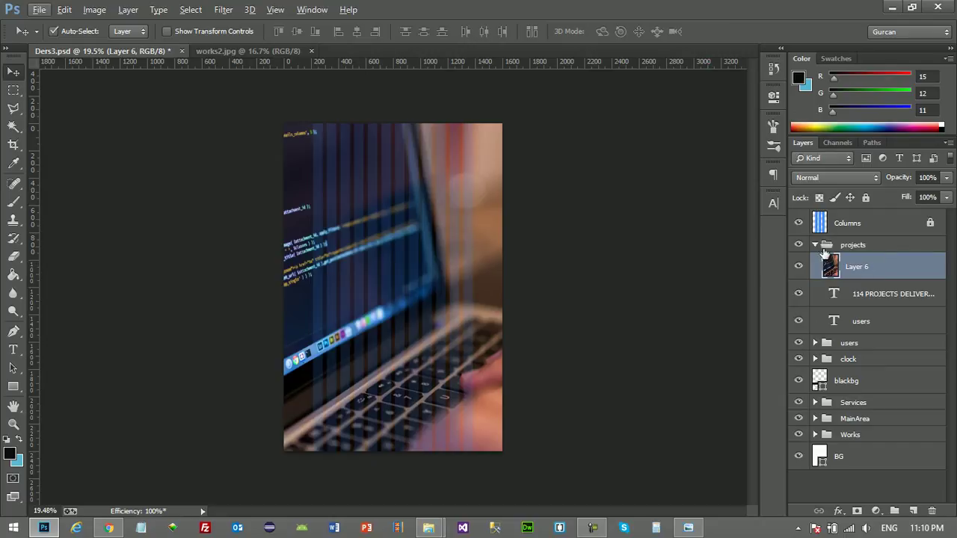
left_click_drag(872, 267, 871, 239)
left_click(815, 273)
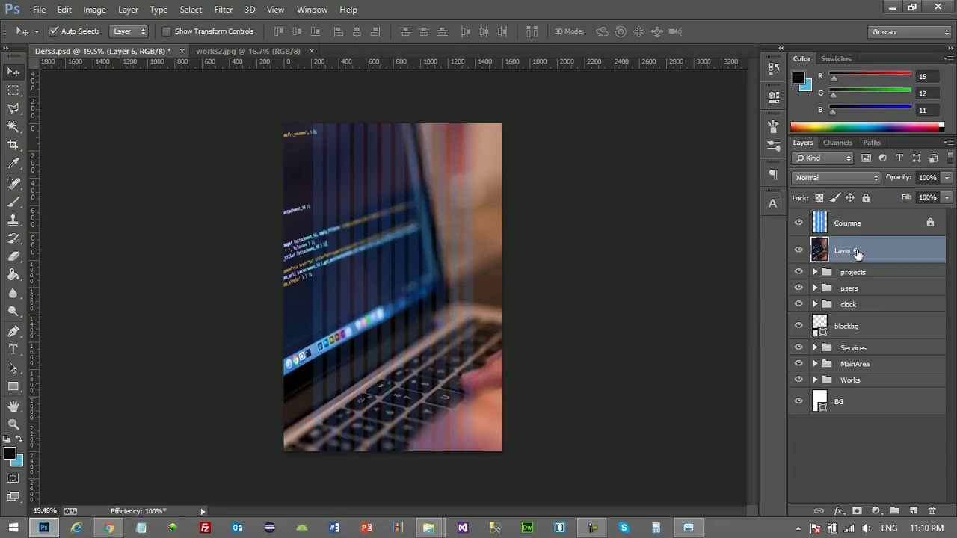
left_click_drag(857, 253, 847, 339)
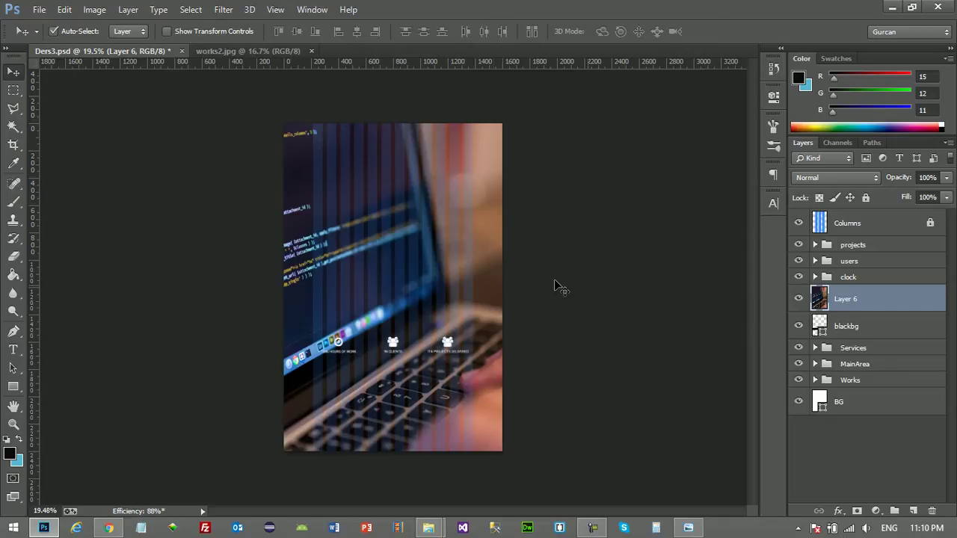
scroll(440, 284, "down", 1)
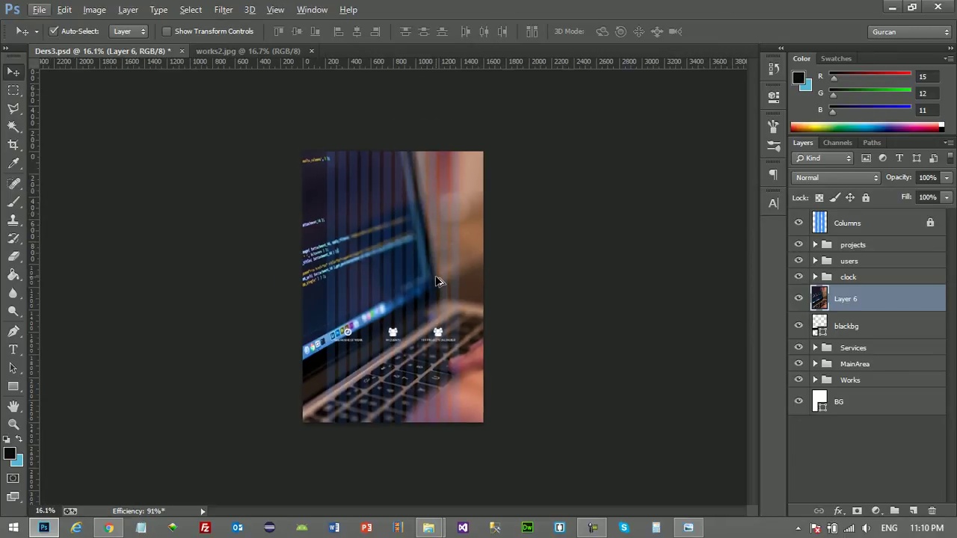
Scale the laptop photo to about 30% and position it over the stats band.
key("ctrl+t")
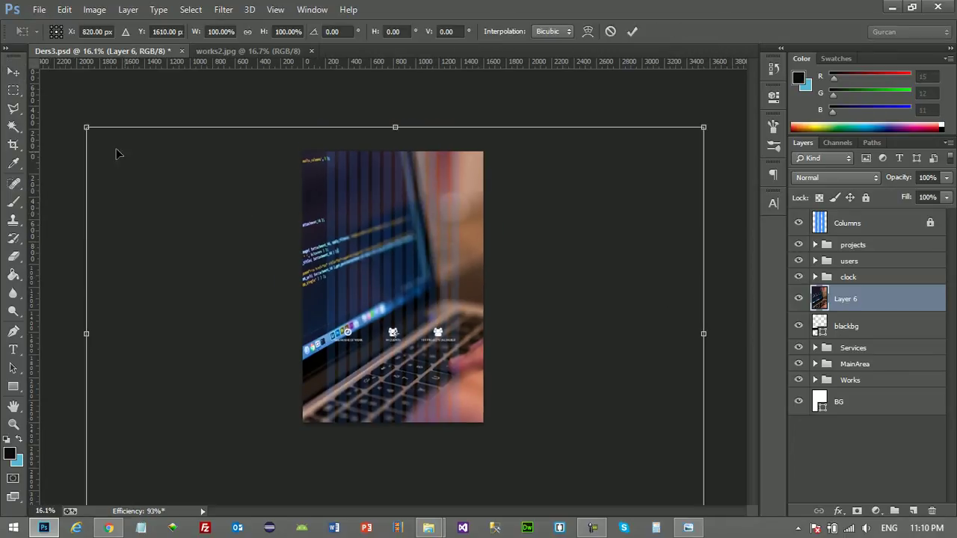
left_click_drag(85, 126, 279, 256)
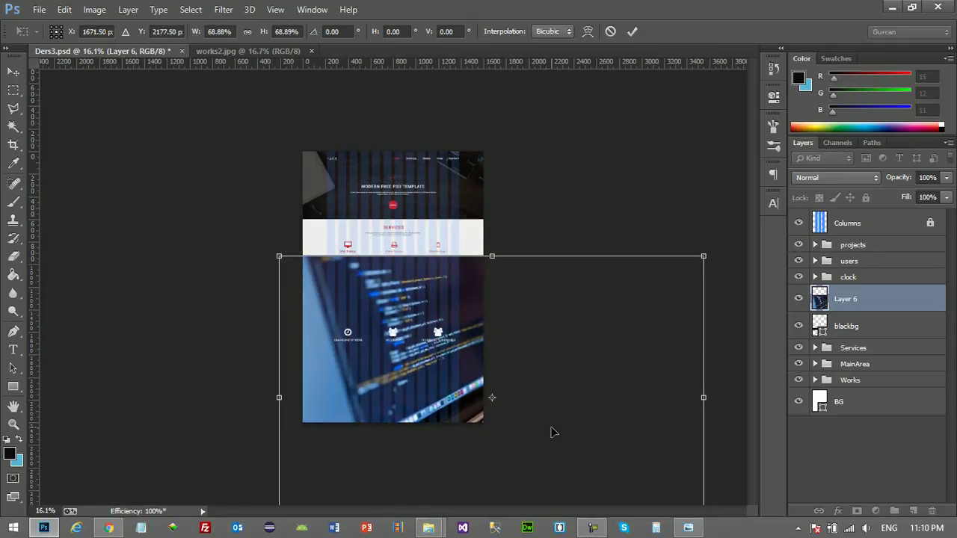
left_click_drag(551, 431, 476, 295)
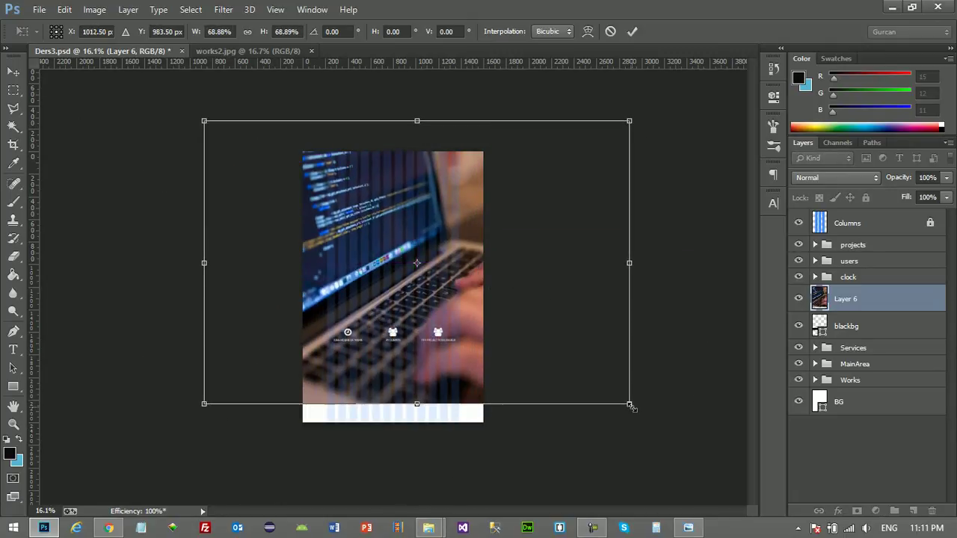
left_click_drag(629, 405, 476, 320)
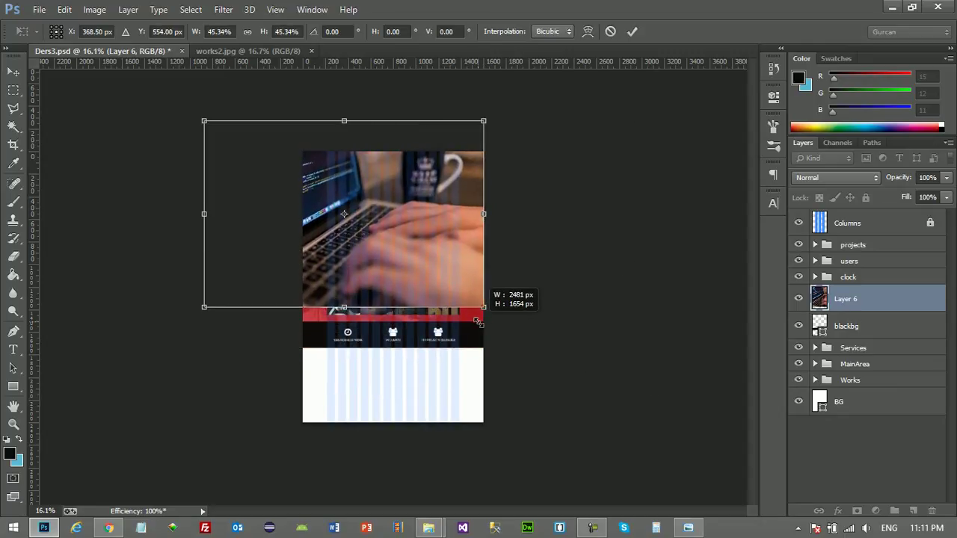
left_click_drag(477, 321, 476, 320)
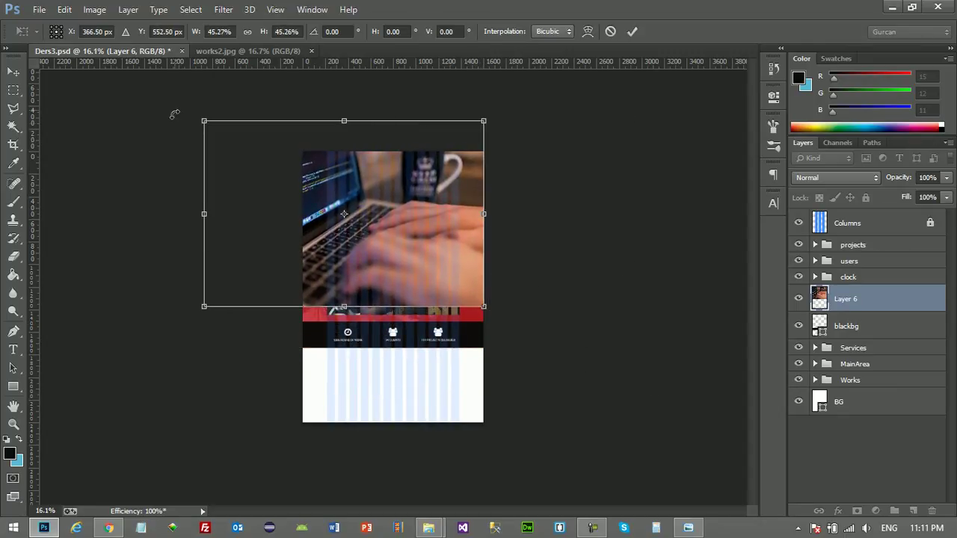
left_click_drag(205, 121, 288, 201)
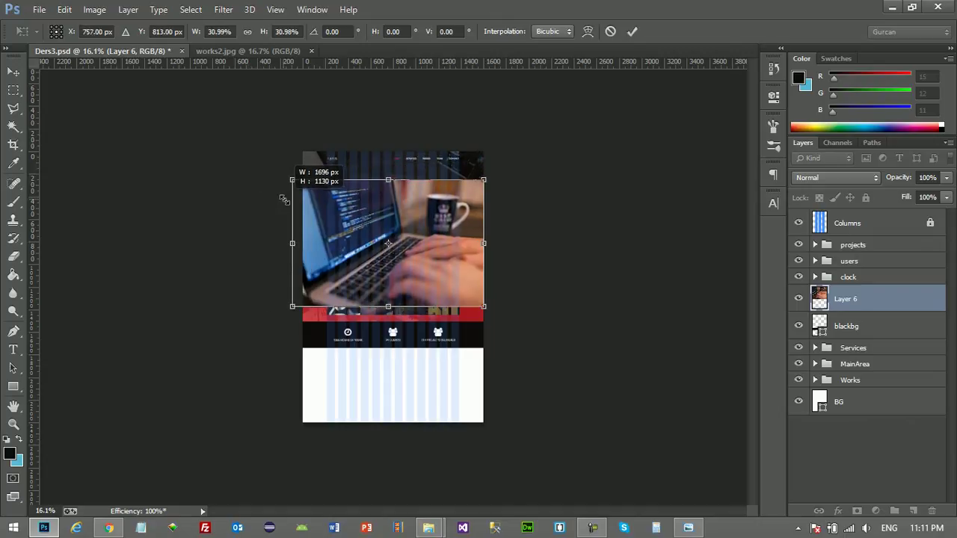
left_click_drag(319, 224, 321, 306)
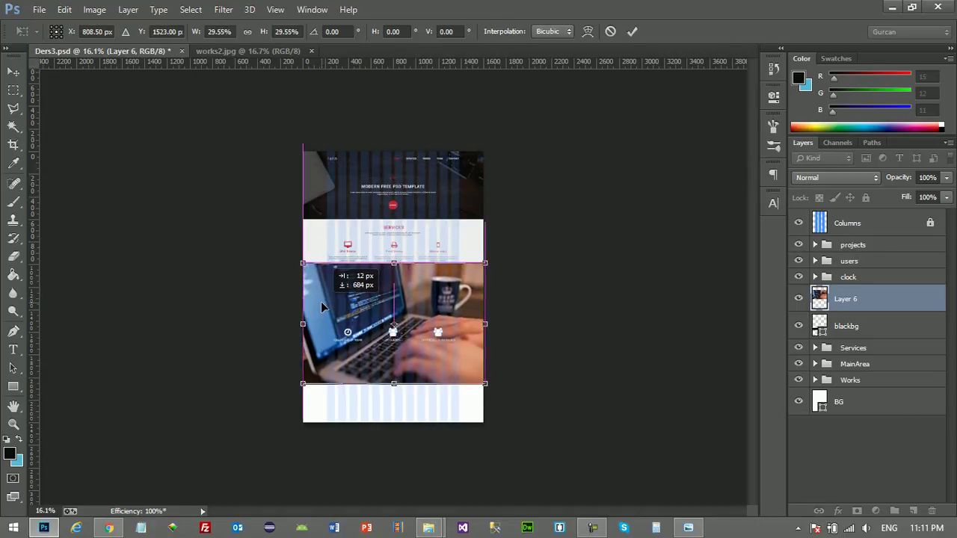
left_click(630, 34)
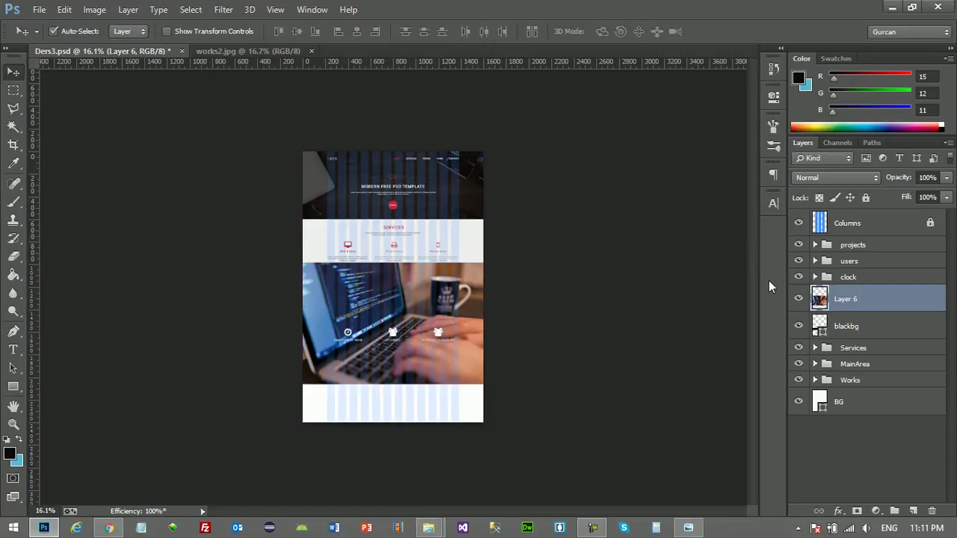
Clip Layer 6 into the blackbg stats background with Create Clipping Mask.
right_click(822, 300)
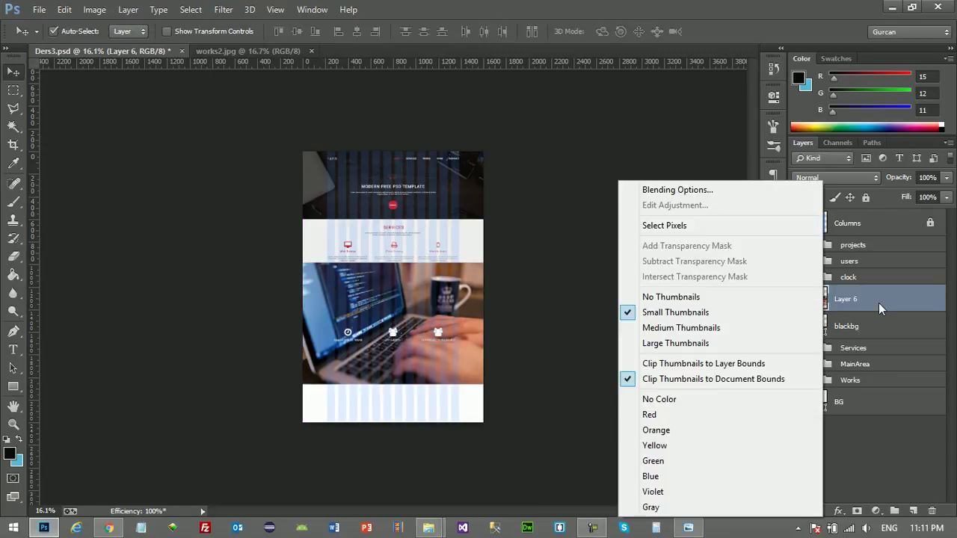
right_click(880, 299)
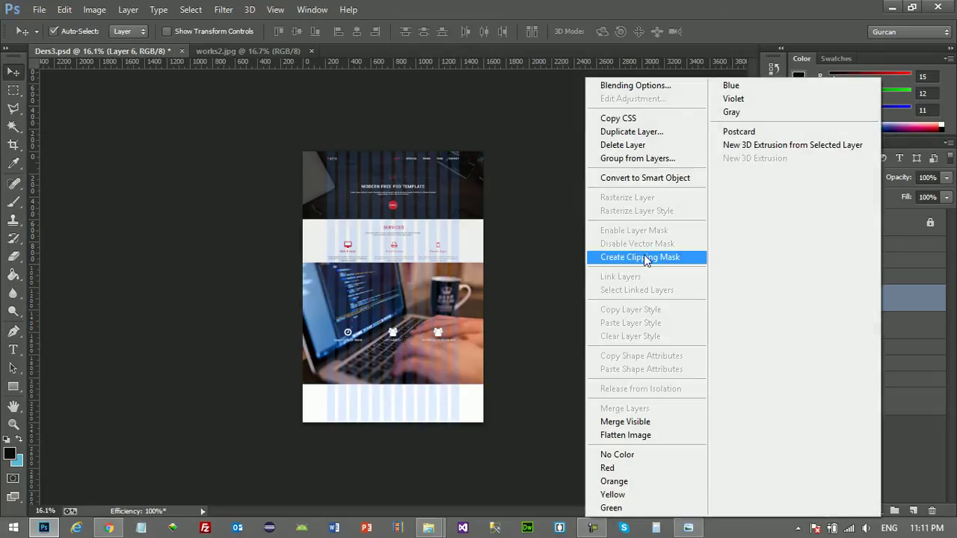
left_click(645, 257)
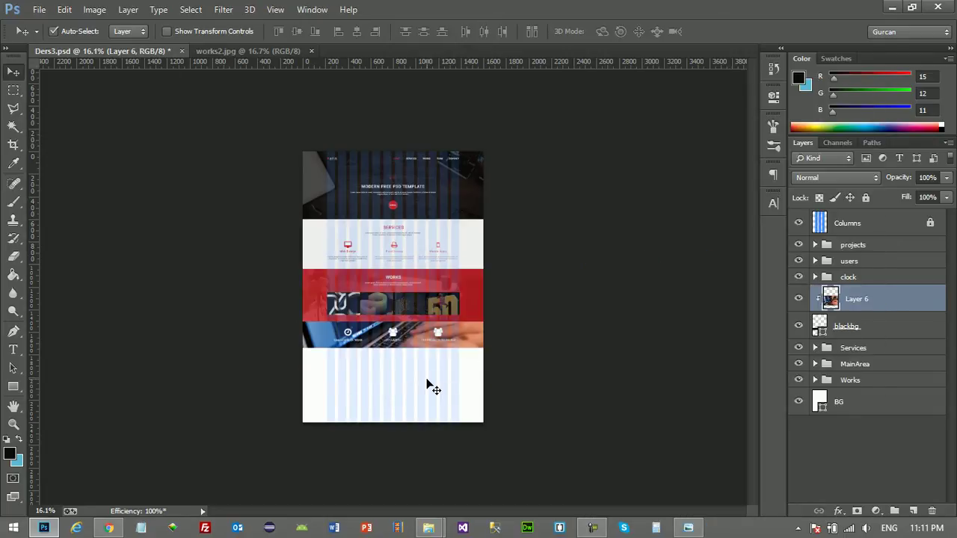
scroll(430, 385, "up", 3)
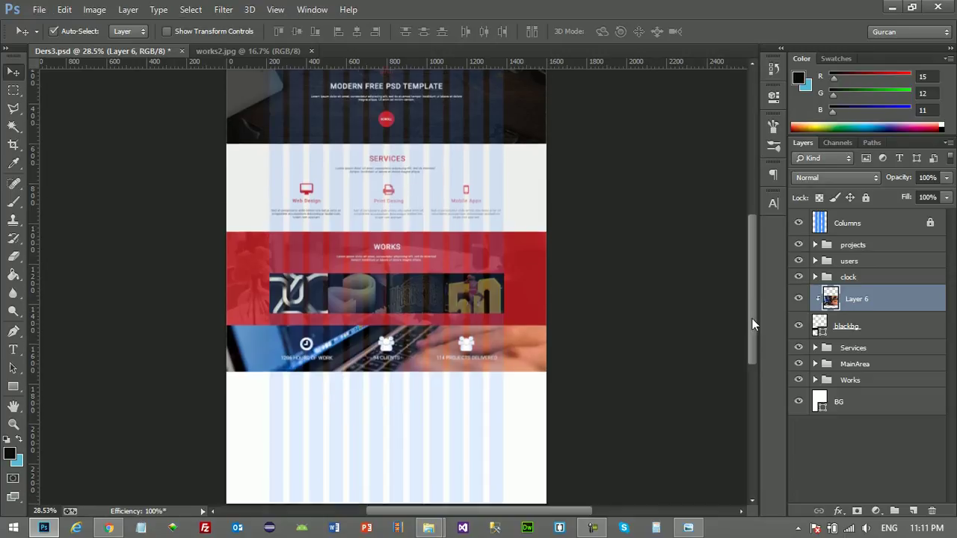
scroll(663, 320, "down", 2)
scroll(620, 299, "up", 3)
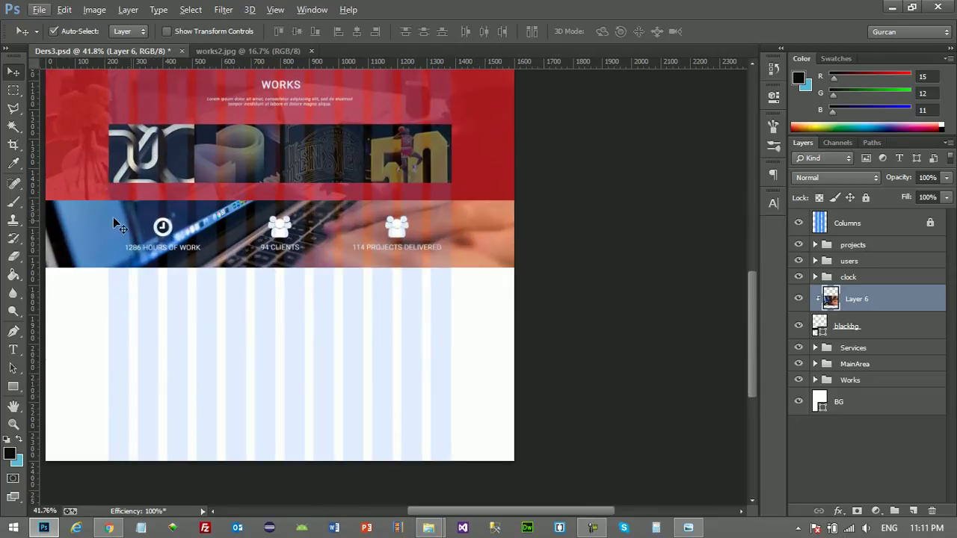
Shift the laptop photo behind the stats counts and lower its opacity.
mouse_move(85, 225)
left_mouse_down()
mouse_move(84, 287)
mouse_move(89, 253)
left_mouse_up()
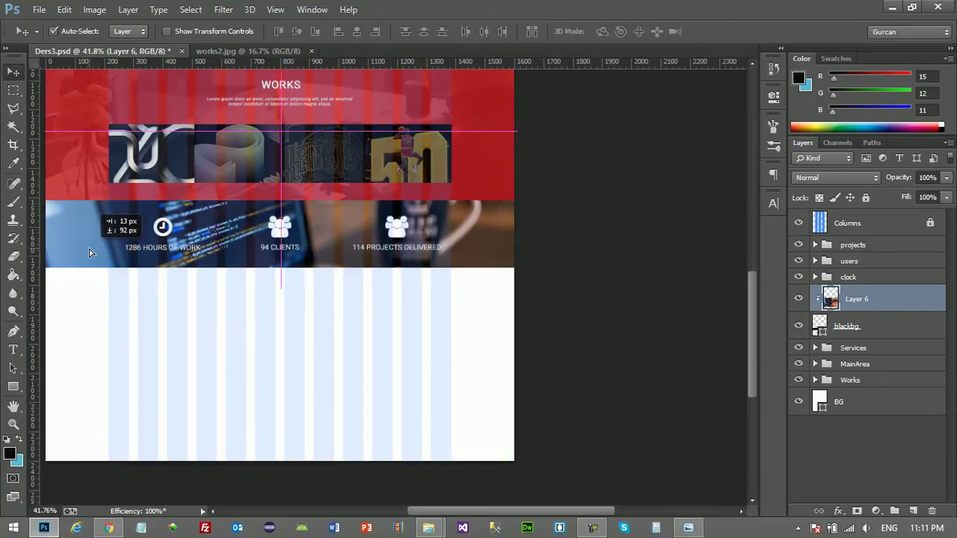
left_click_drag(90, 254, 91, 254)
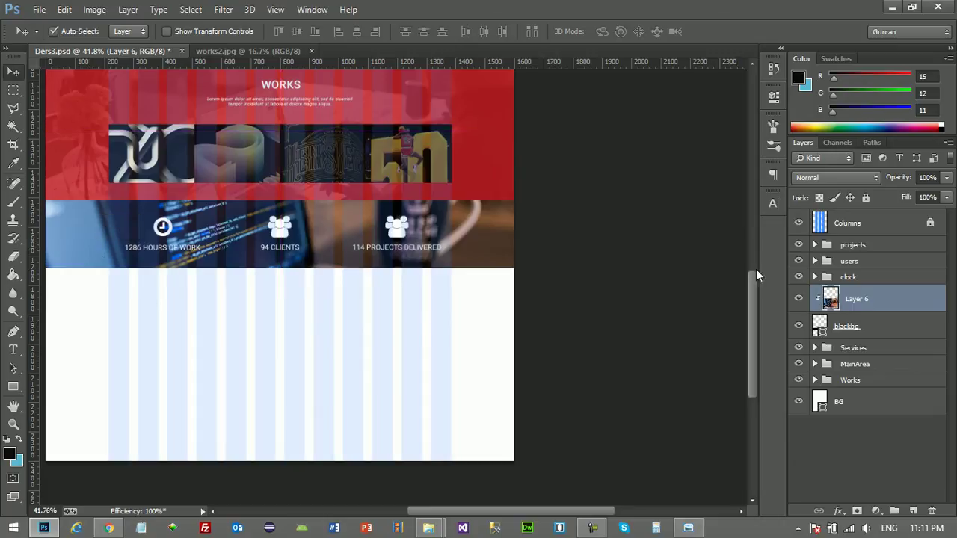
left_click_drag(907, 185, 889, 183)
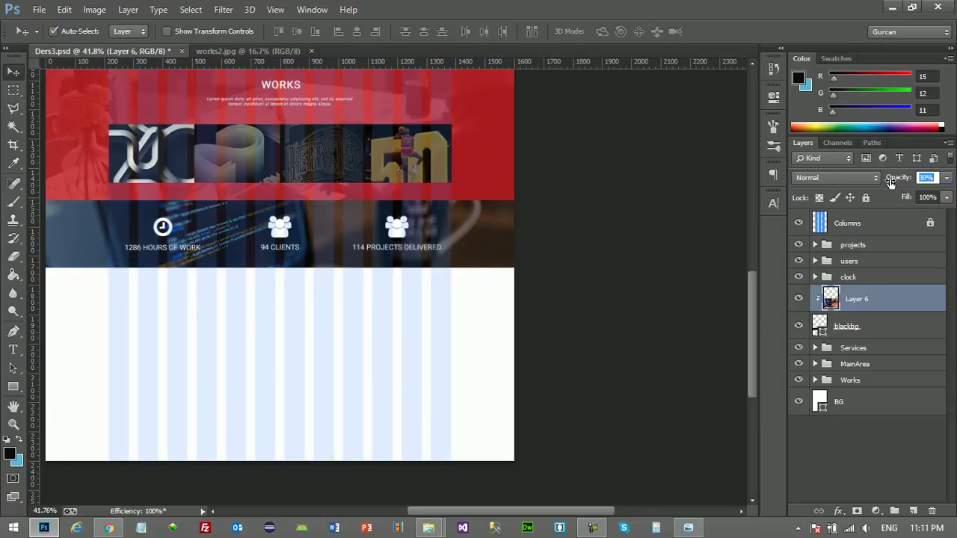
Set Layer 6 opacity to about 18%, deselect, and save Ders3.psd.
key("Return")
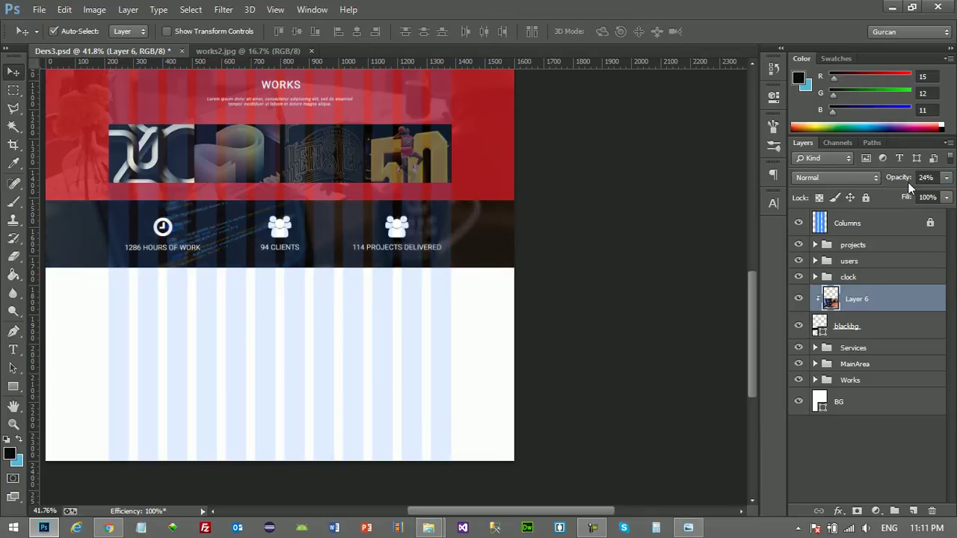
left_click_drag(902, 184, 901, 184)
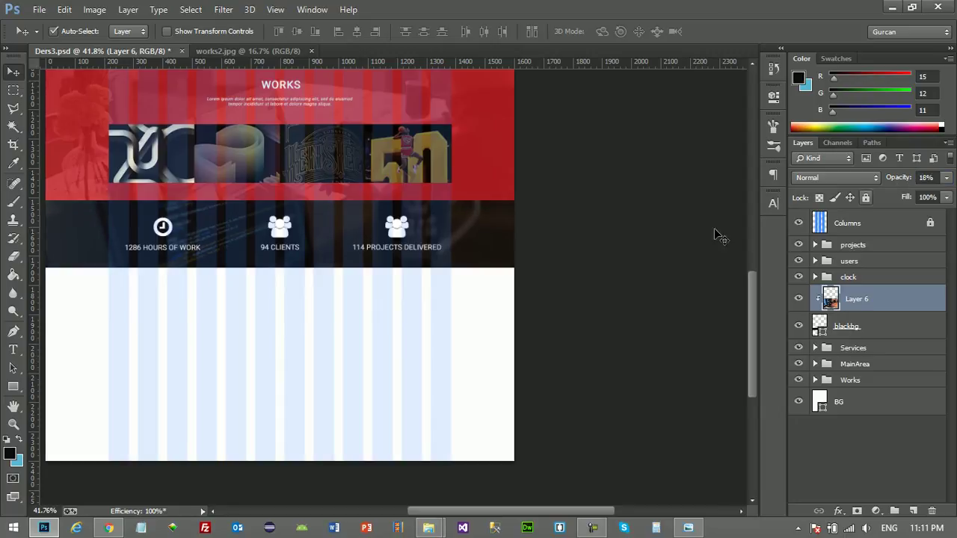
left_click(619, 265)
left_click_drag(549, 515, 527, 513)
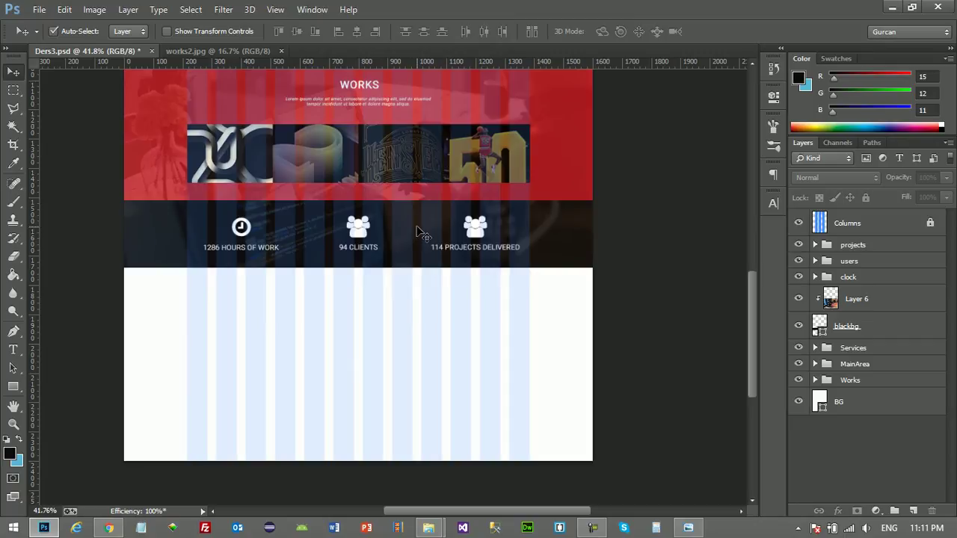
key("ctrl+s")
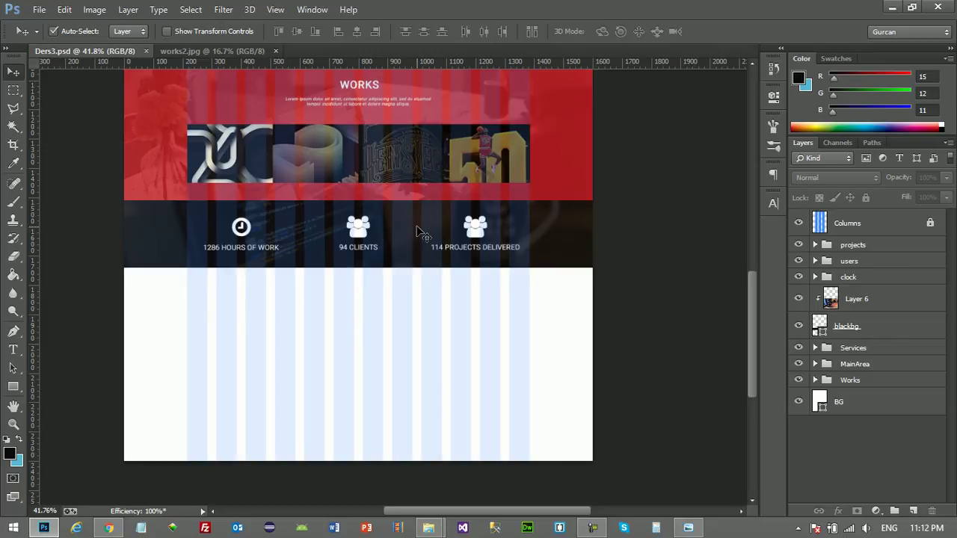
Check the Team, client logos and Contact sections of the Arin.jpg reference.
mouse_move(752, 320)
left_mouse_down()
mouse_move(747, 213)
mouse_move(739, 302)
left_mouse_up()
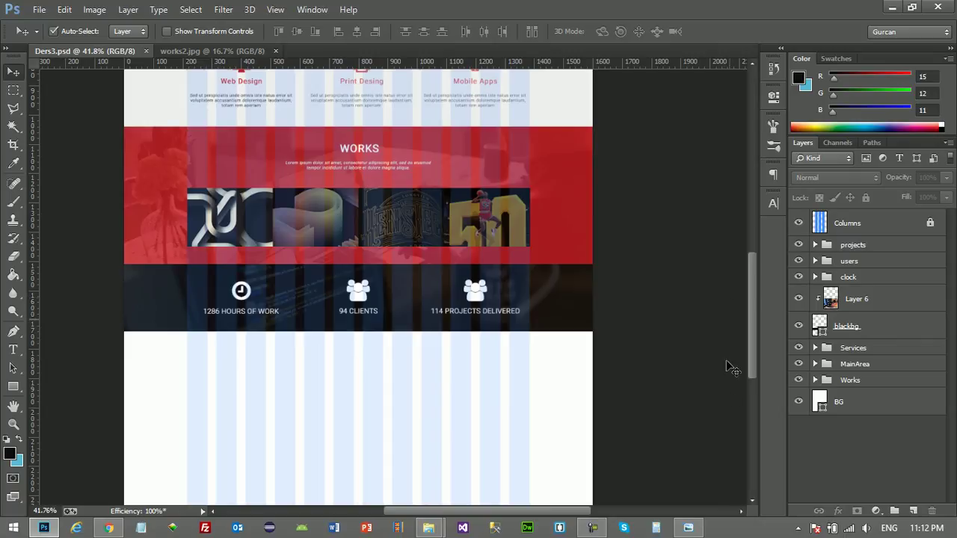
left_click(571, 374)
left_click_drag(571, 375, 561, 316)
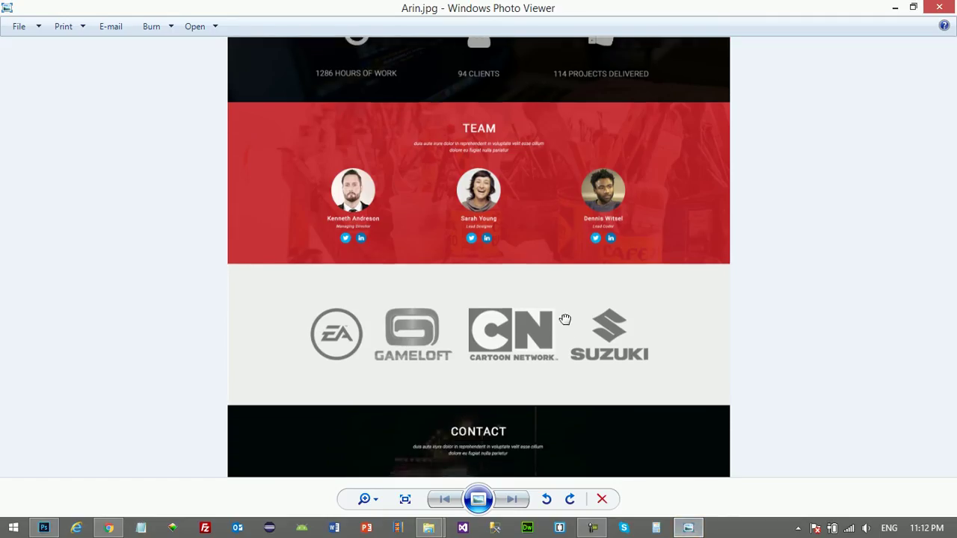
left_click(895, 8)
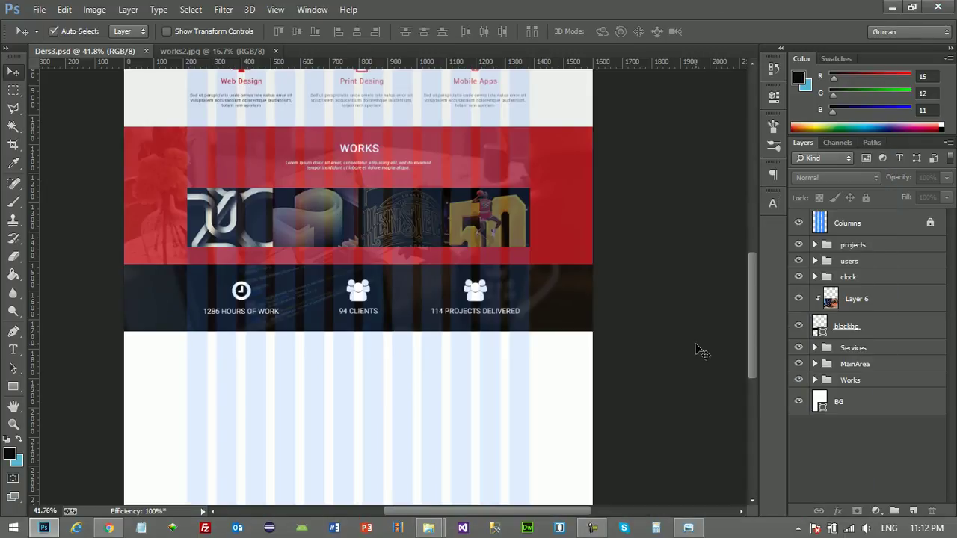